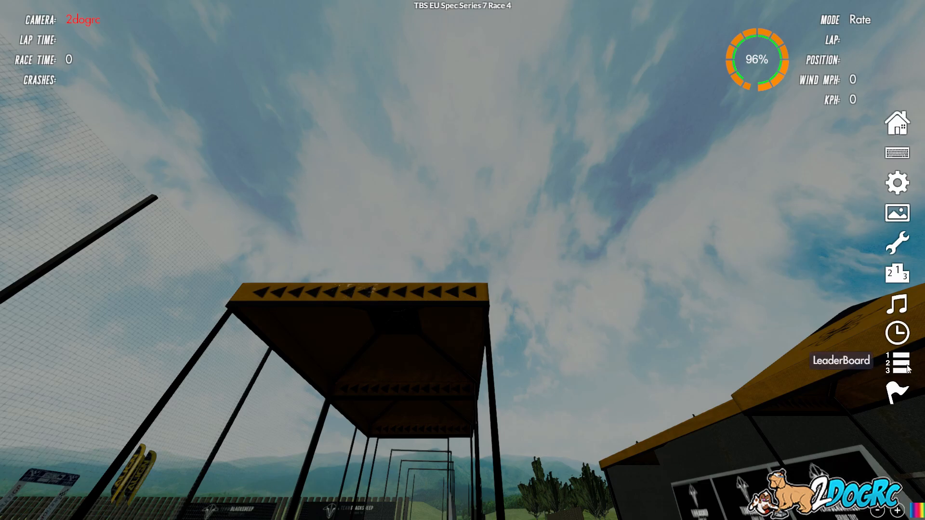
# Page the TBS EU Spec Series 7 Race 4 leaderboard through positions 196–210 and export it to CSV.
pyautogui.click(908, 368)
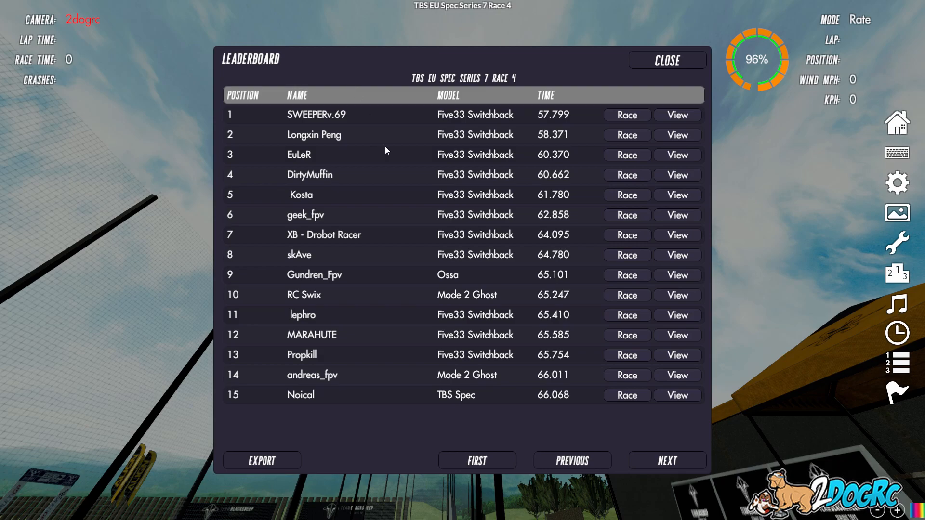
pyautogui.click(669, 457)
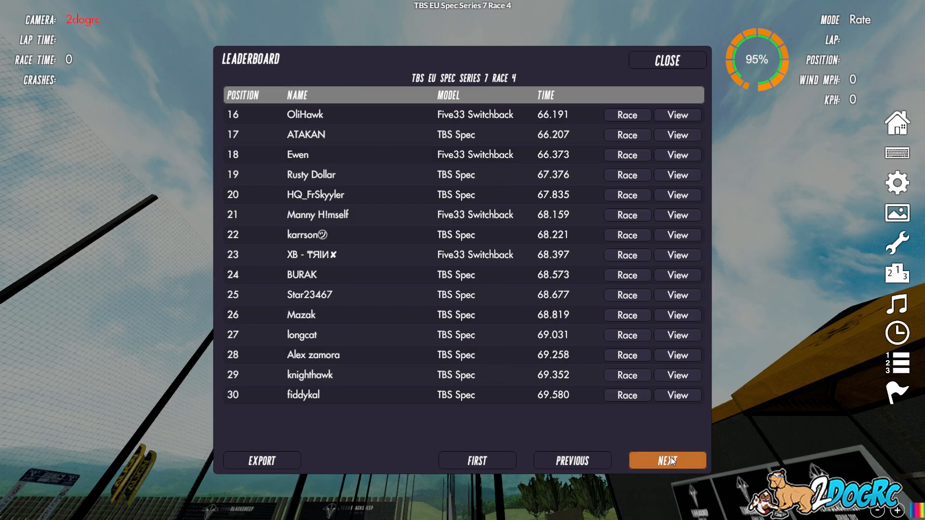
pyautogui.click(670, 458)
pyautogui.click(670, 457)
pyautogui.click(670, 457)
pyautogui.click(671, 458)
pyautogui.click(670, 457)
pyautogui.click(671, 458)
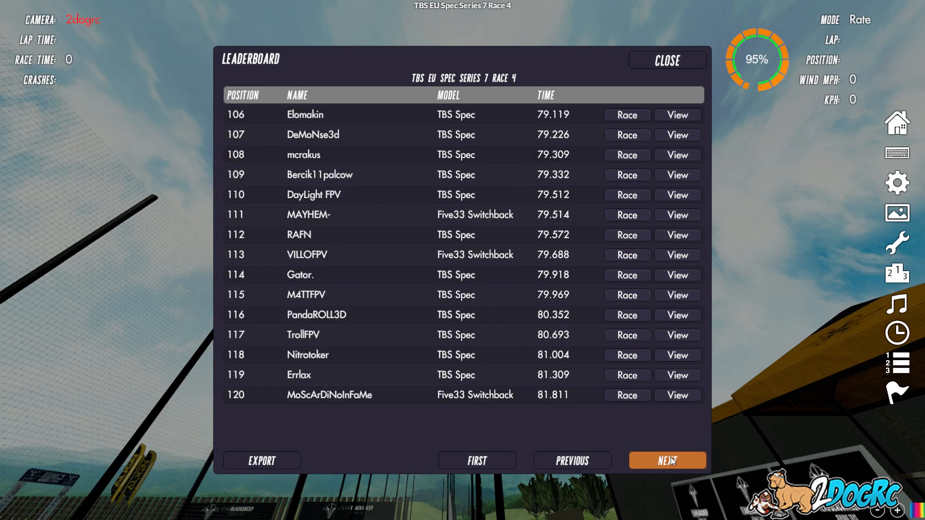
pyautogui.click(671, 457)
pyautogui.click(670, 458)
pyautogui.click(671, 458)
pyautogui.click(671, 457)
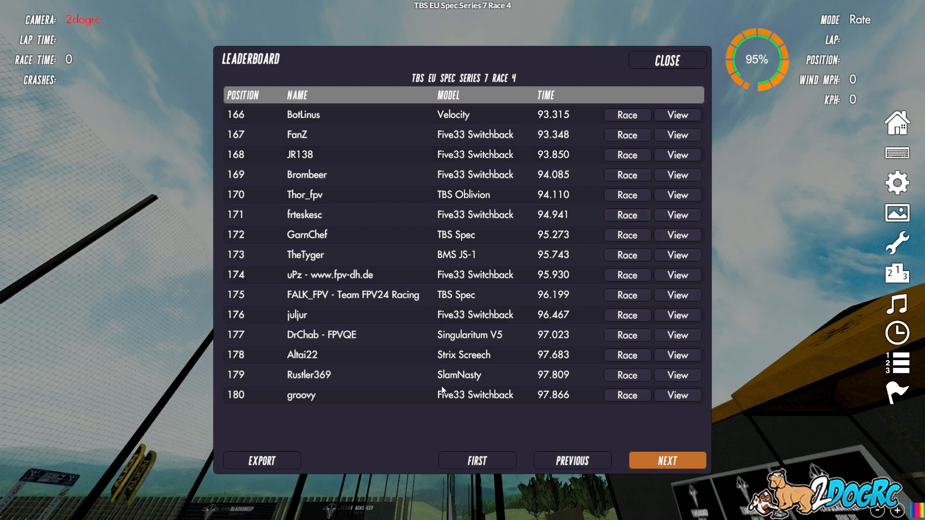
pyautogui.click(655, 467)
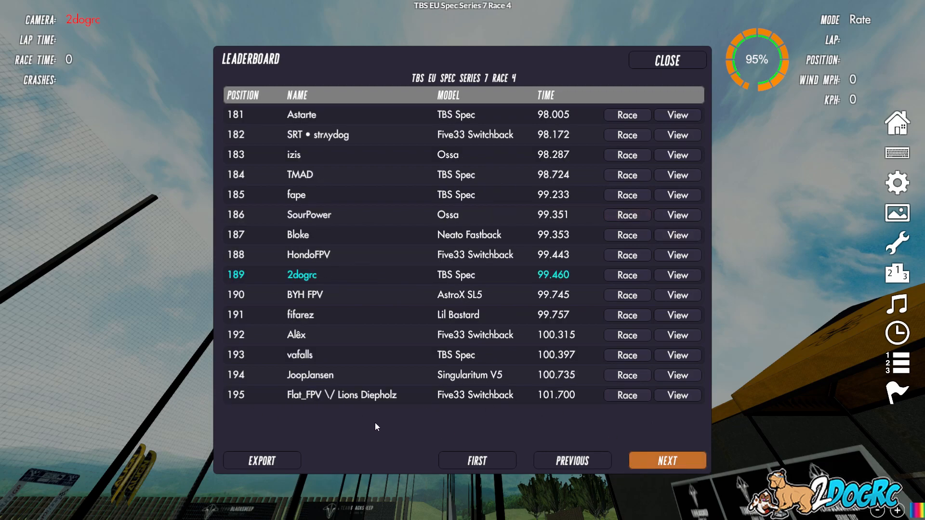
pyautogui.click(685, 464)
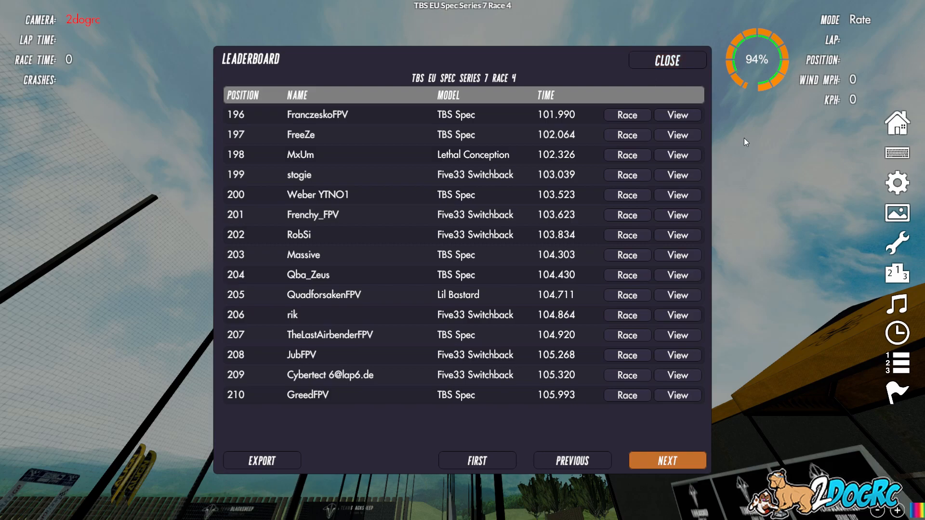
pyautogui.click(260, 460)
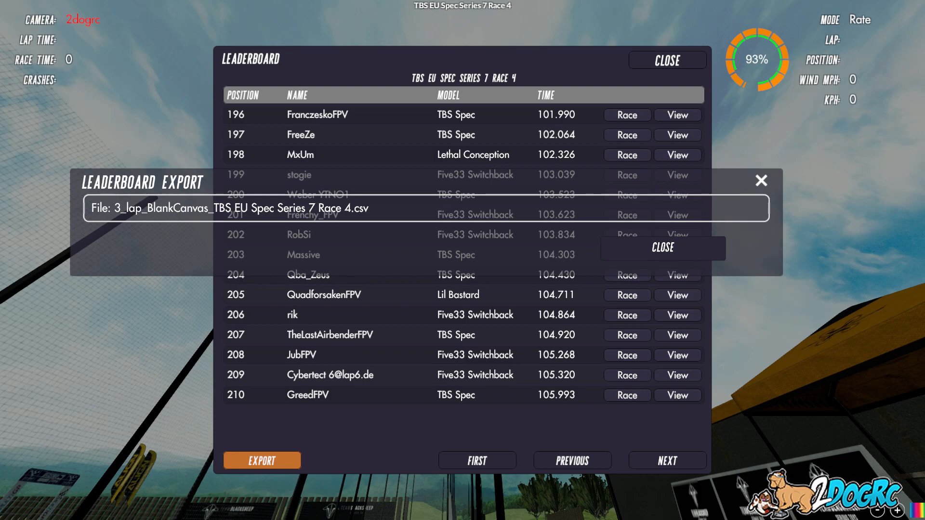
# Dismiss the export confirmation and drag the FMR Master Sheet browser window over VelociDrone.
pyautogui.click(707, 248)
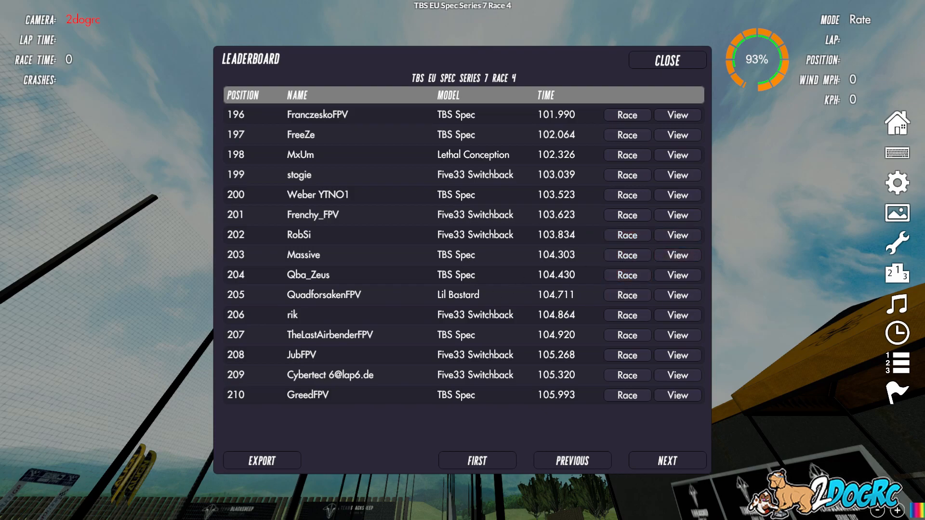
pyautogui.moveTo(924, 96); pyautogui.dragTo(487, 41)
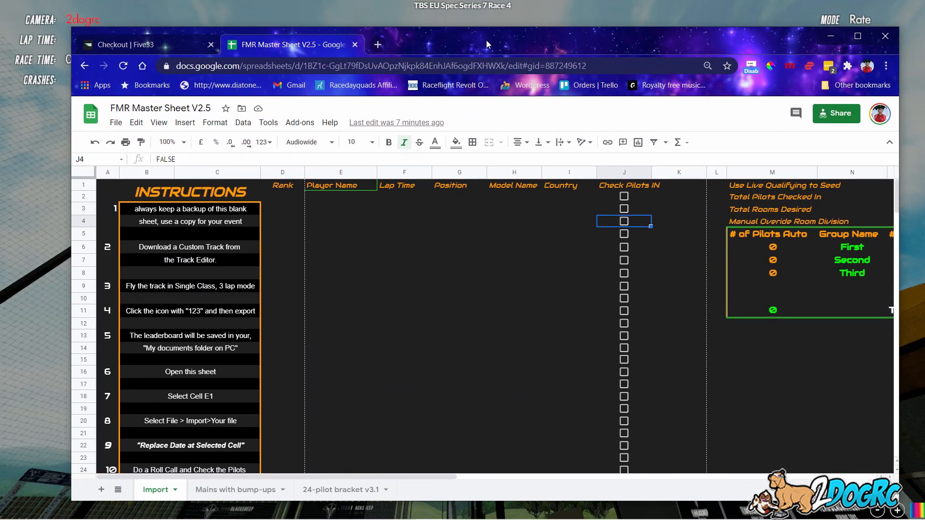
# Maximize the FMR Master Sheet V2.5 window and begin File > Make a copy.
pyautogui.click(857, 36)
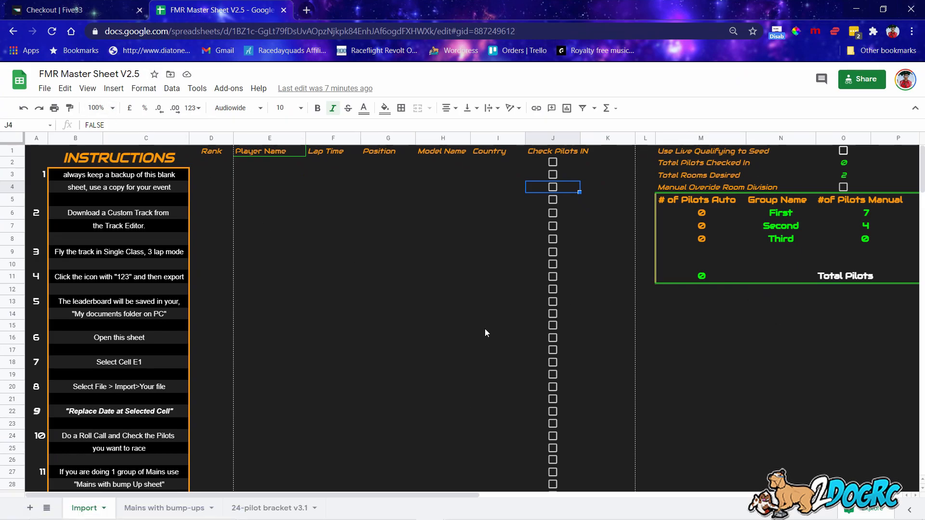
pyautogui.click(48, 89)
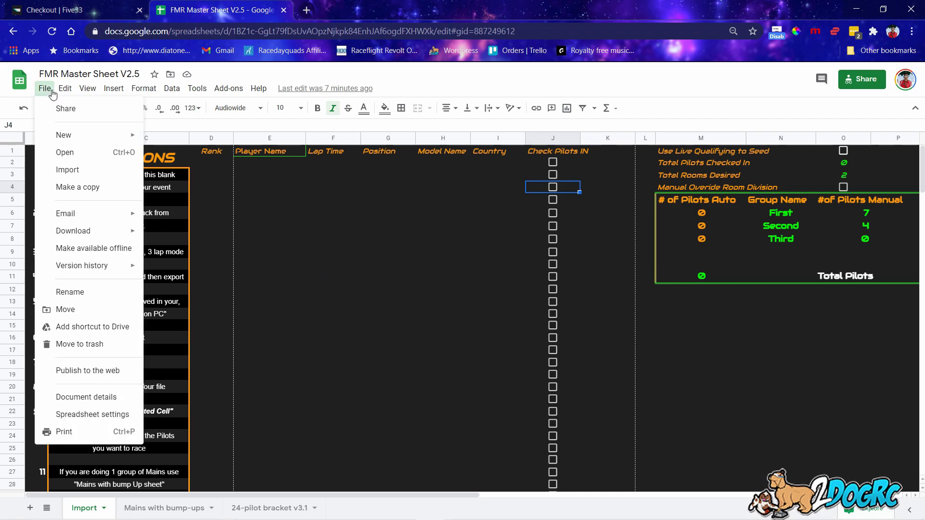
pyautogui.click(91, 188)
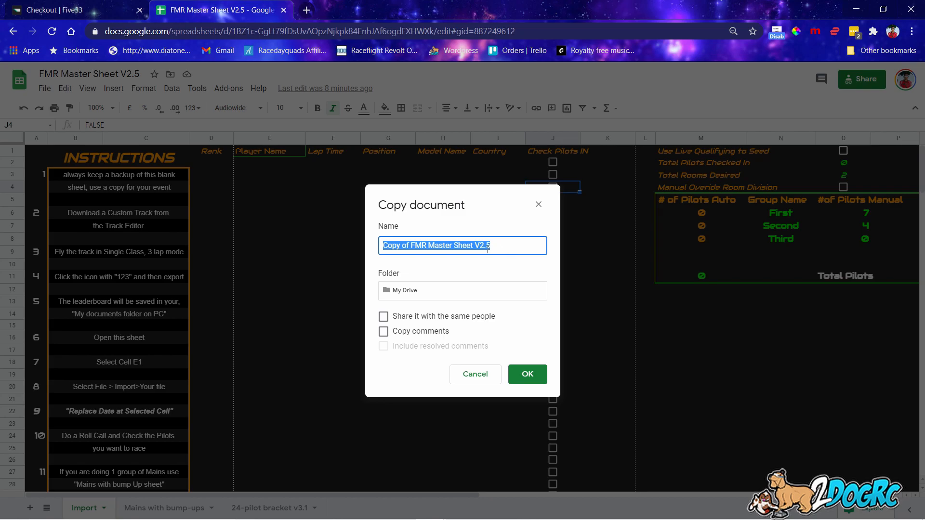
# Copy the master sheet as 'Video Sheet' and close the original FMR Master Sheet tab.
pyautogui.click(486, 379)
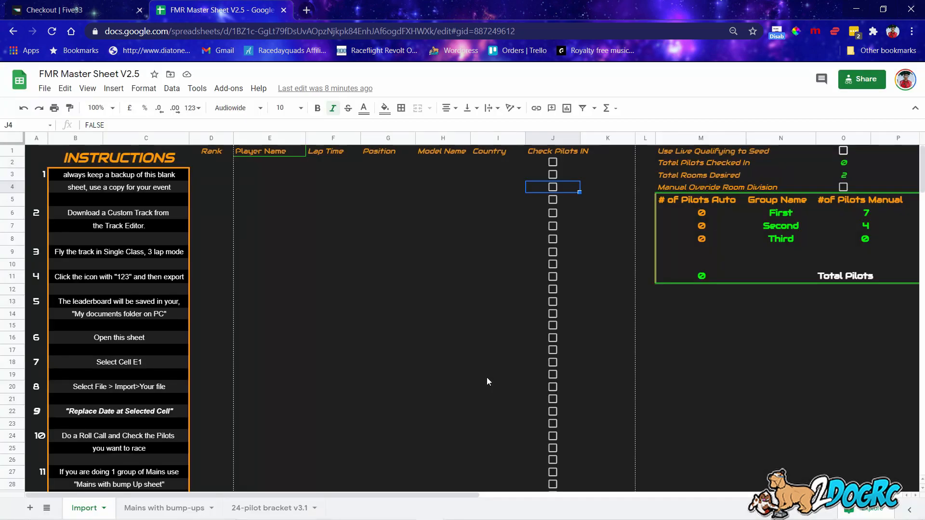
pyautogui.click(44, 88)
pyautogui.click(58, 188)
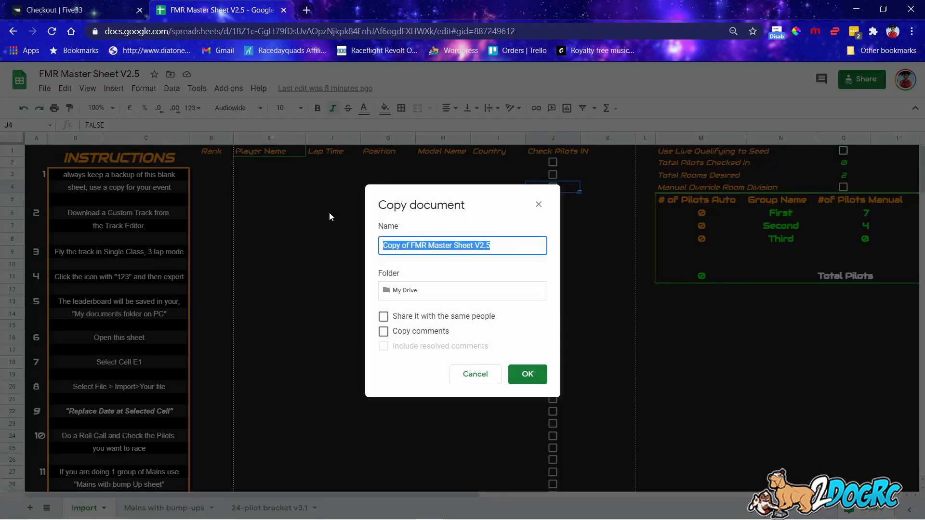
pyautogui.write('Video Shee')
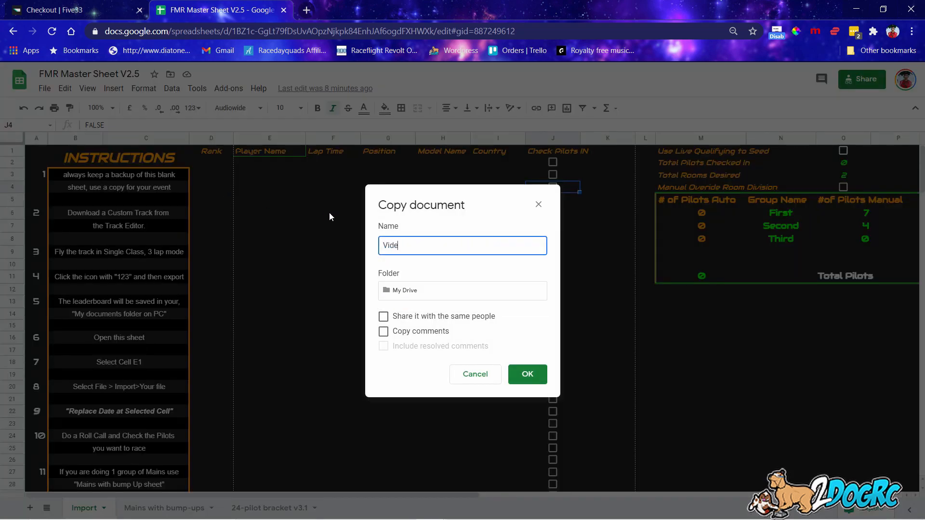
pyautogui.write('t')
pyautogui.click(517, 375)
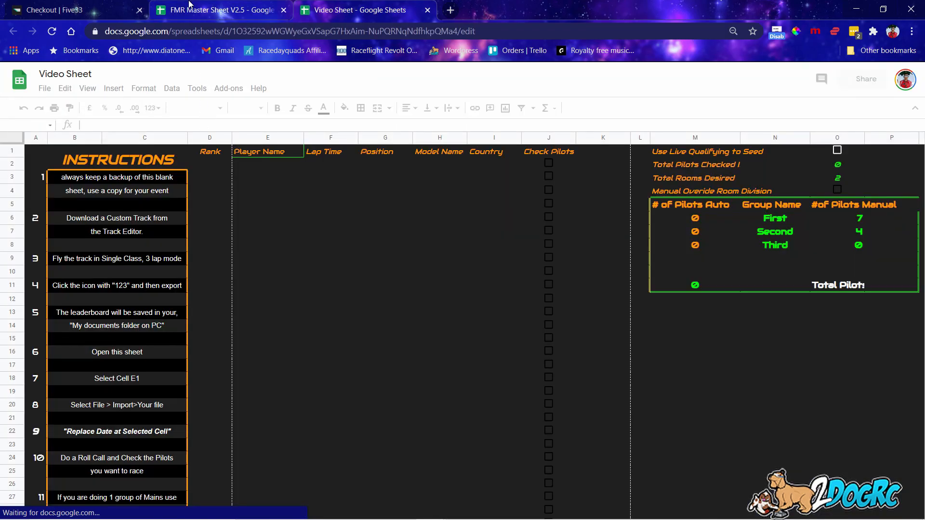
pyautogui.click(250, 13)
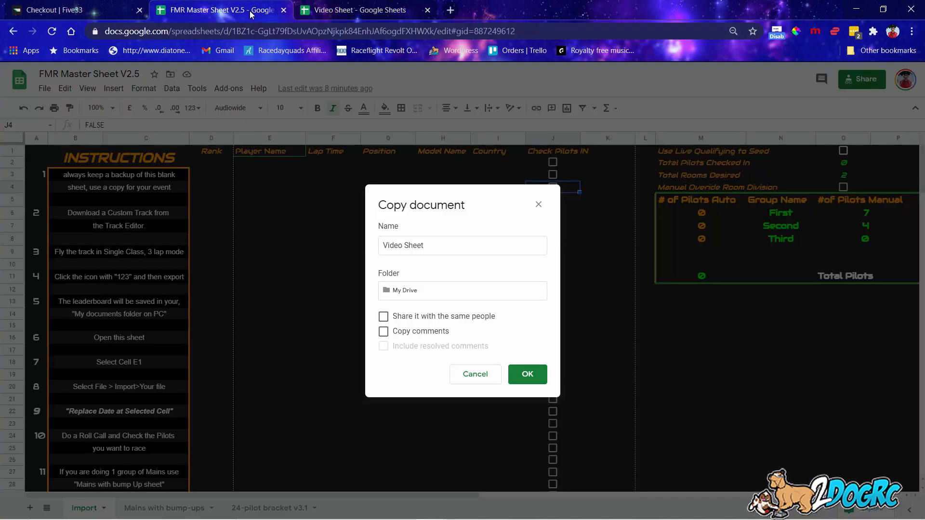
pyautogui.click(283, 11)
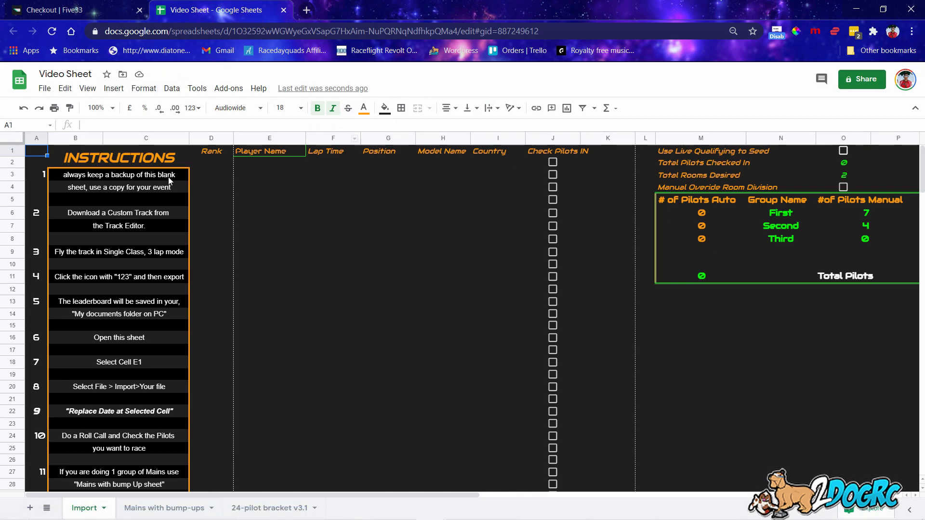
# Select cell E1 under Player Name as the import start after reviewing the instructions.
pyautogui.click(258, 150)
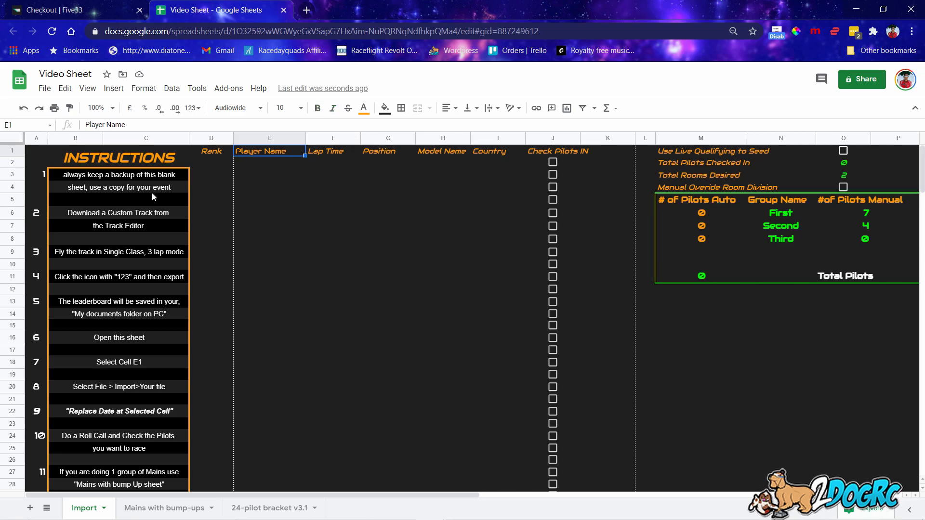
pyautogui.scroll(-3, 131, 266)
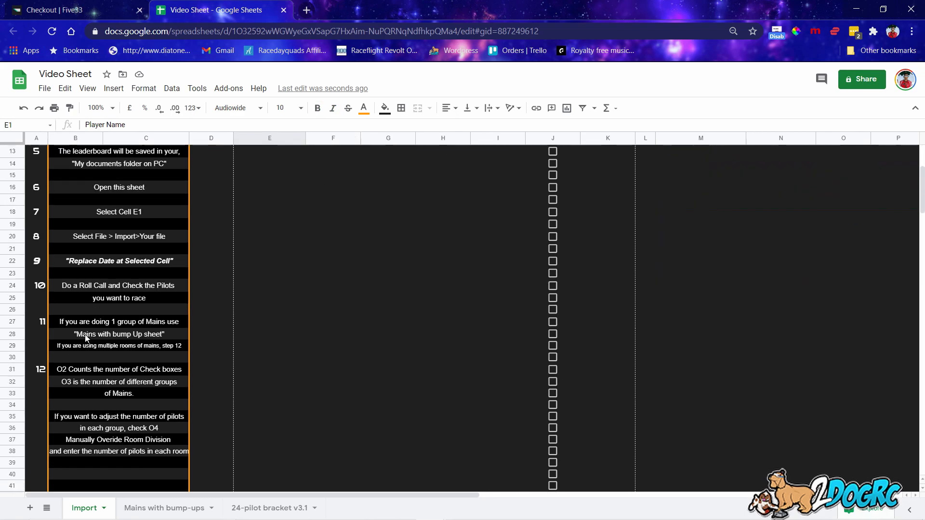
pyautogui.scroll(-2, 131, 266)
pyautogui.scroll(4, 138, 366)
pyautogui.scroll(2, 137, 375)
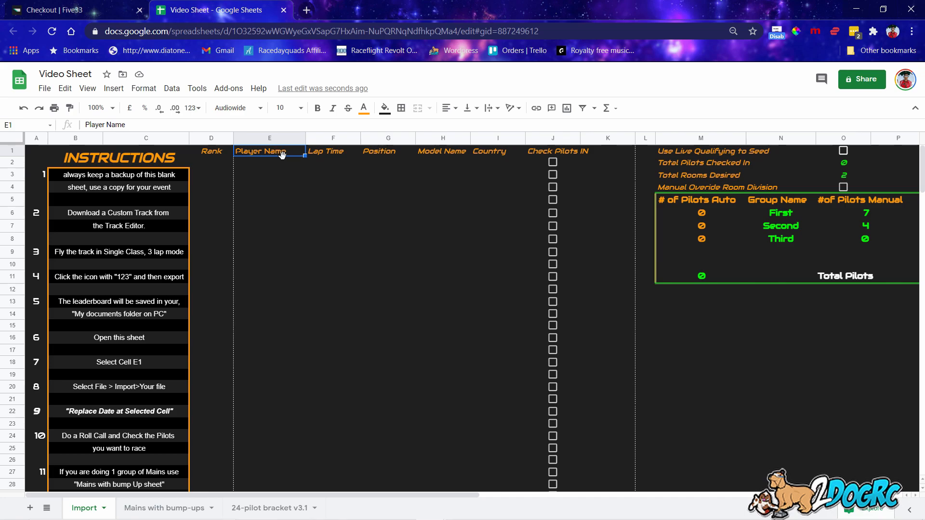
pyautogui.click(44, 89)
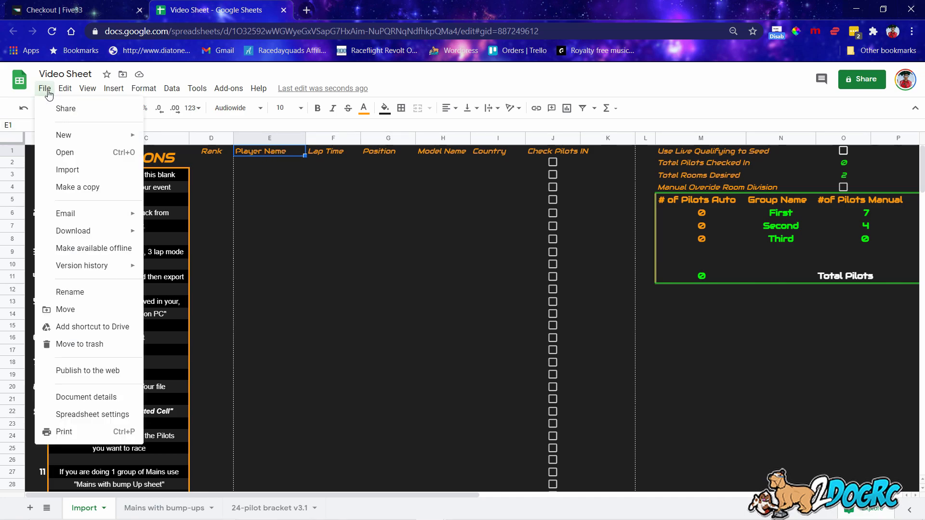
# Upload 3_lap_BlankCanvas_TBS EU Spec Series 4 Race 4.csv from the computer via File > Import.
pyautogui.click(79, 170)
pyautogui.click(388, 158)
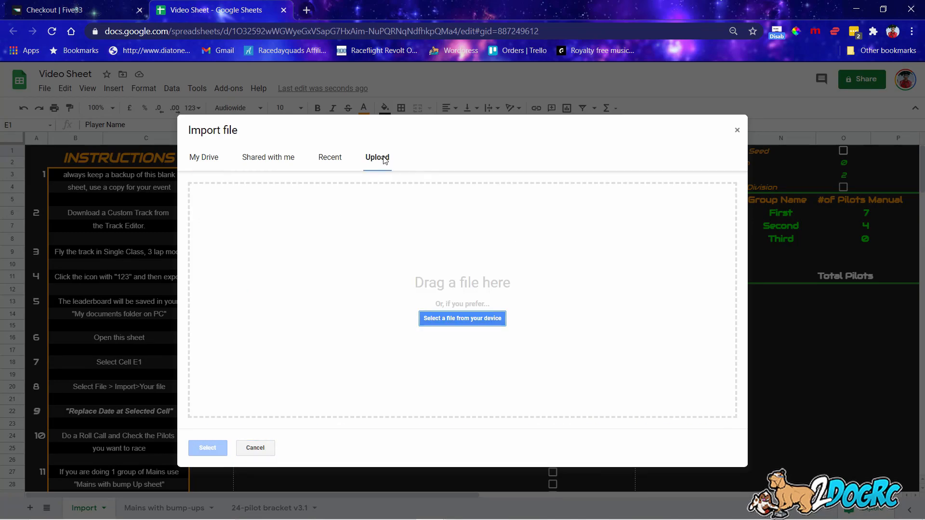
pyautogui.click(462, 319)
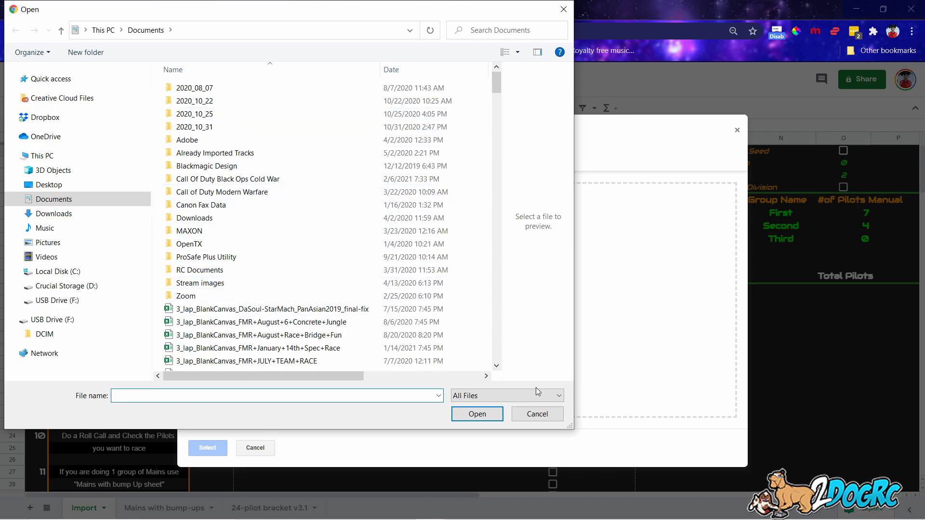
pyautogui.scroll(-1, 260, 285)
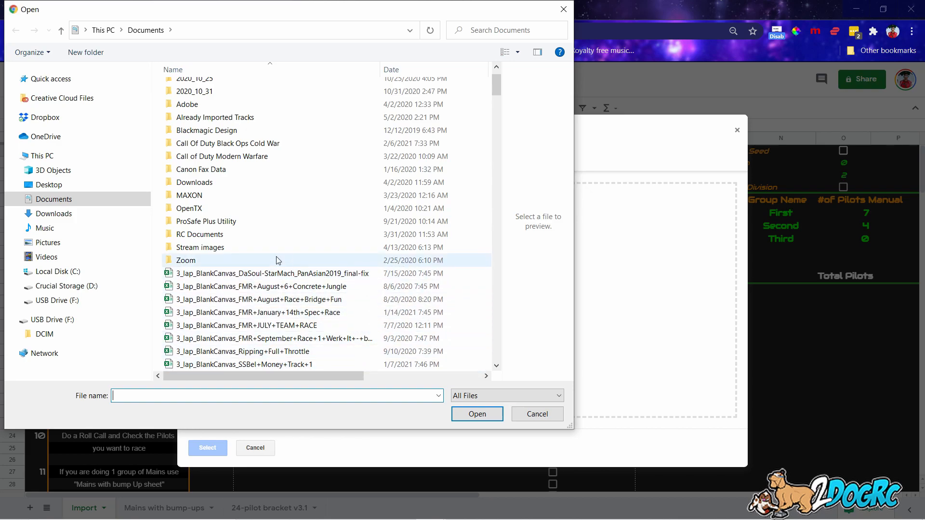
pyautogui.scroll(-2, 339, 268)
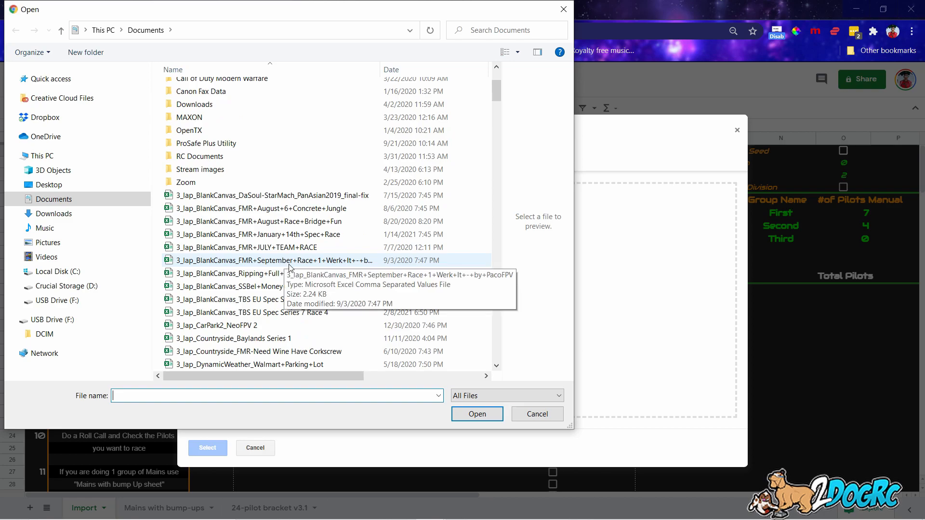
pyautogui.click(301, 301)
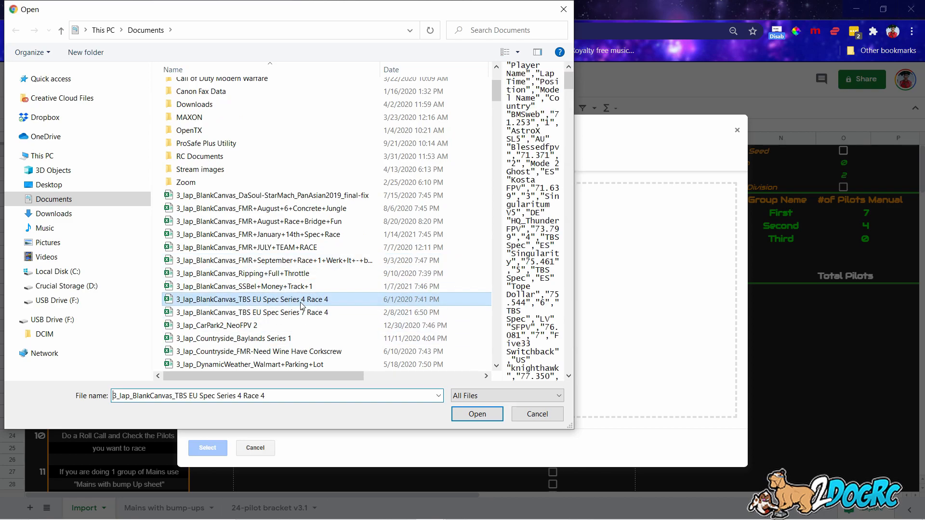
pyautogui.click(475, 413)
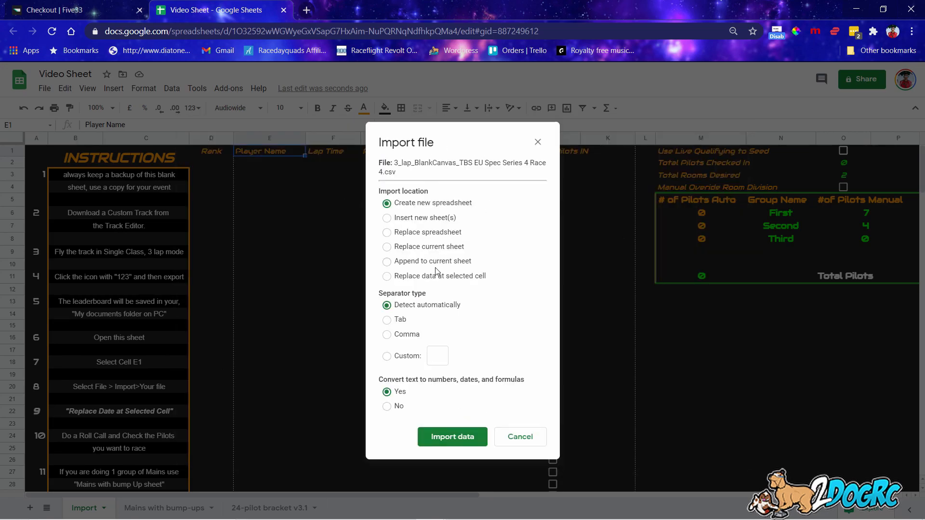
# Import the leaderboard CSV with 'Replace data at selected cell' so it lands at E1.
pyautogui.click(394, 279)
pyautogui.click(452, 438)
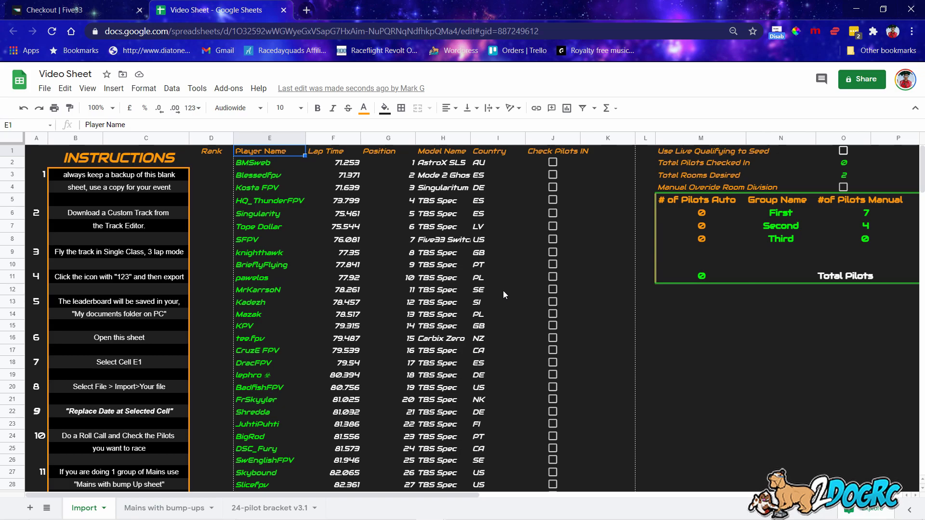
# Tick the column J Check Pilots IN boxes for BMSweb and the other attending pilots on screen.
pyautogui.click(552, 163)
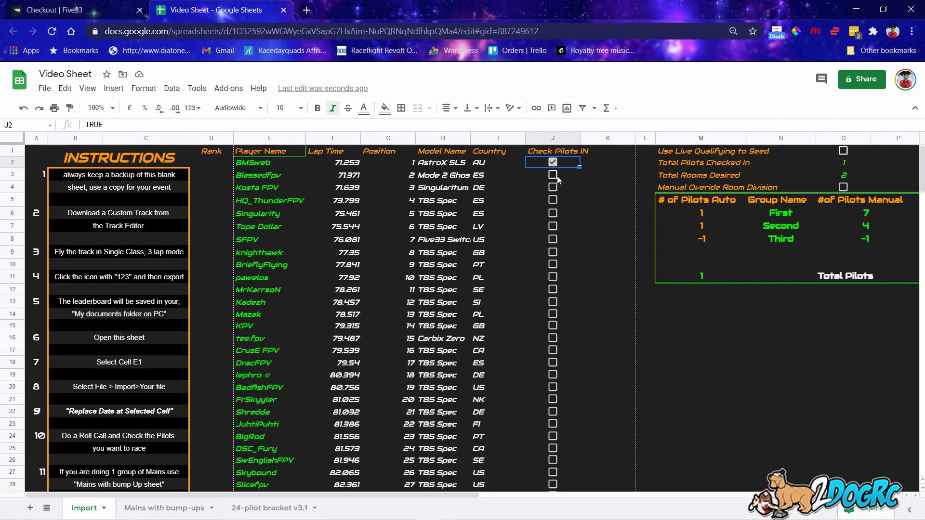
pyautogui.click(556, 304)
pyautogui.click(553, 313)
pyautogui.click(552, 325)
pyautogui.click(553, 350)
pyautogui.click(552, 363)
pyautogui.click(552, 436)
pyautogui.click(552, 449)
pyautogui.click(552, 411)
# Check in the next attending pilots further down column J.
pyautogui.scroll(-4, 572, 400)
pyautogui.click(558, 404)
pyautogui.click(553, 438)
pyautogui.click(552, 461)
pyautogui.click(547, 405)
pyautogui.click(552, 393)
pyautogui.click(554, 369)
pyautogui.click(553, 345)
pyautogui.click(555, 321)
pyautogui.click(556, 297)
pyautogui.scroll(-5, 558, 396)
pyautogui.click(553, 416)
pyautogui.click(554, 370)
pyautogui.click(554, 347)
pyautogui.click(554, 336)
pyautogui.click(556, 311)
pyautogui.click(553, 301)
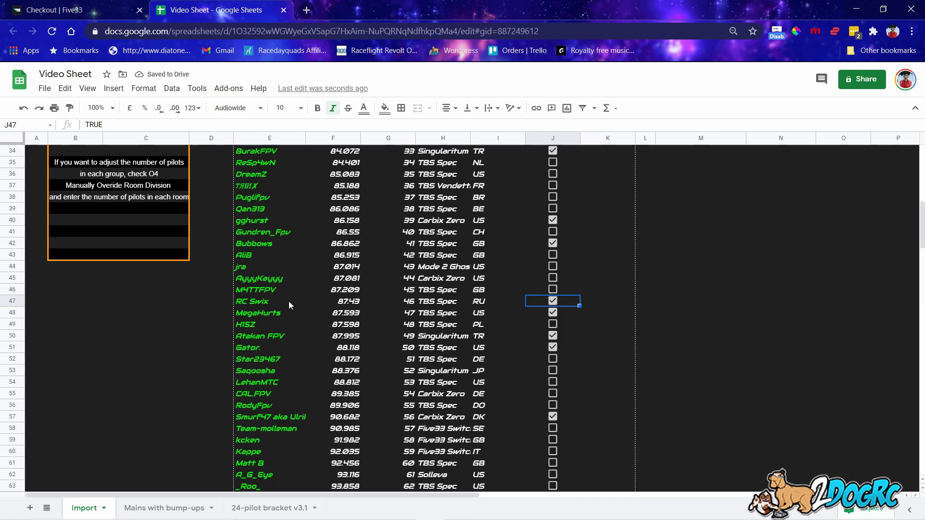
# Check in the final pilots near the list's end, through Elliott1, reaching 25 checked in.
pyautogui.scroll(5, 408, 371)
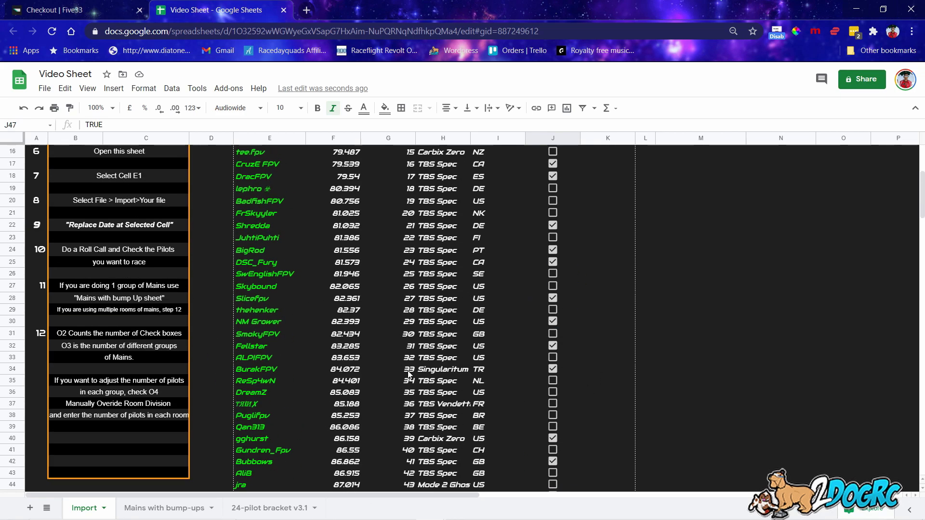
pyautogui.scroll(5, 408, 371)
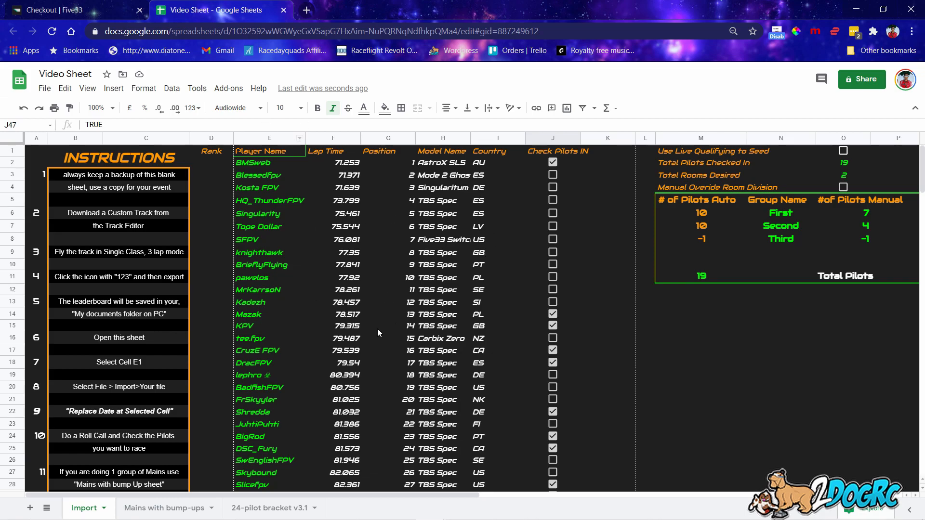
pyautogui.scroll(-4, 463, 299)
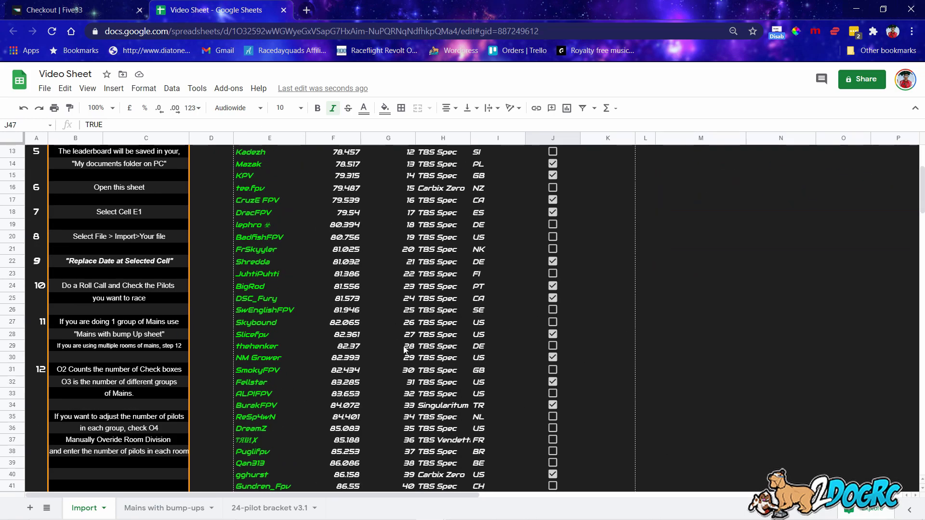
pyautogui.scroll(-20, 411, 344)
pyautogui.scroll(-15, 546, 339)
pyautogui.scroll(4, 545, 345)
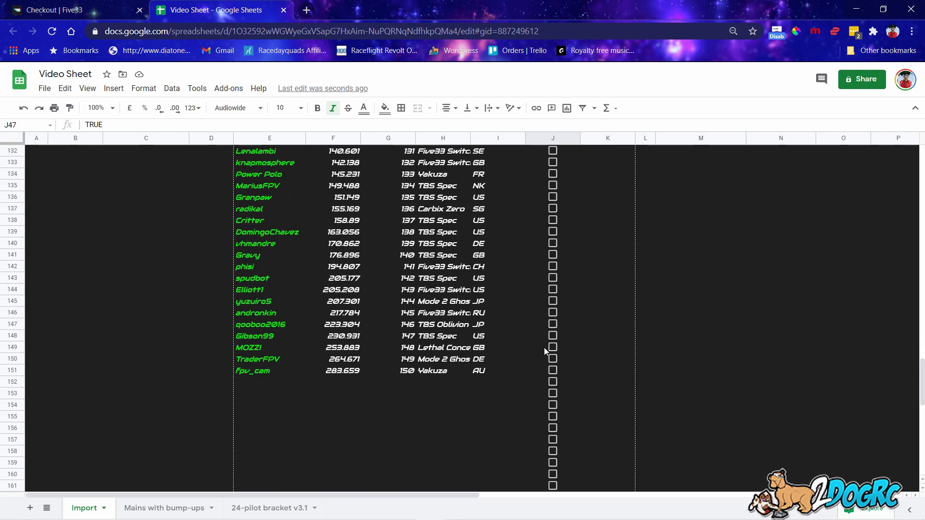
pyautogui.click(554, 369)
pyautogui.click(554, 346)
pyautogui.click(554, 335)
pyautogui.click(554, 313)
pyautogui.click(553, 301)
pyautogui.click(553, 289)
pyautogui.scroll(1, 600, 308)
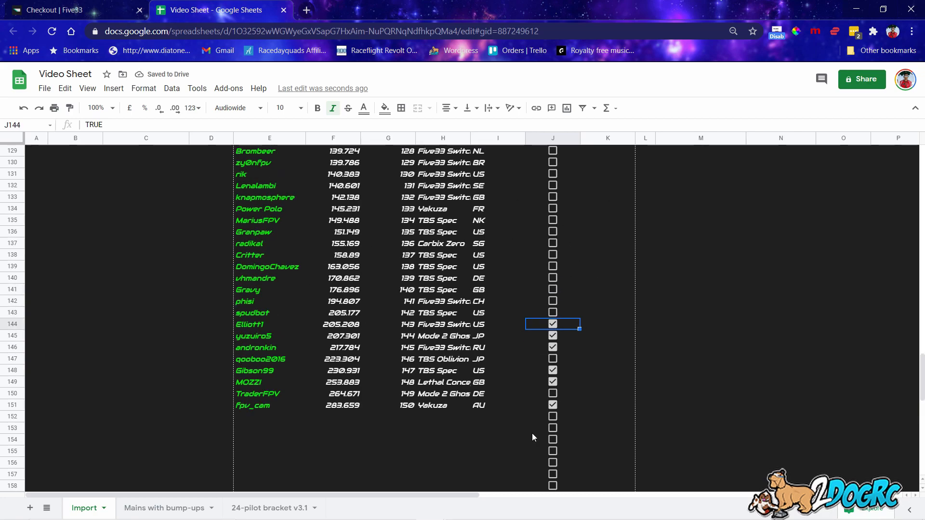
pyautogui.scroll(20, 522, 424)
pyautogui.scroll(20, 549, 357)
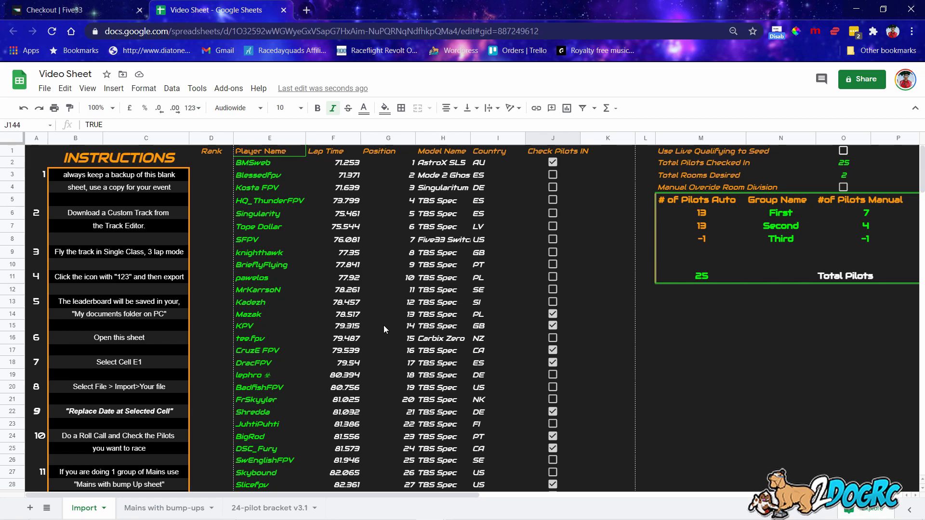
# Switch to the Mains with bump-ups sheet and set the Race Monitor to A MAIN, then back to C MAIN.
pyautogui.click(198, 508)
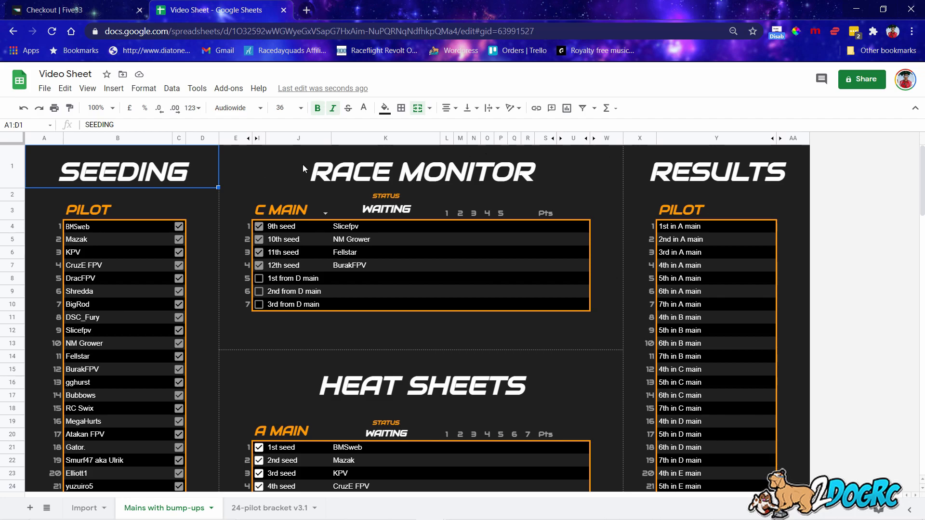
pyautogui.click(325, 213)
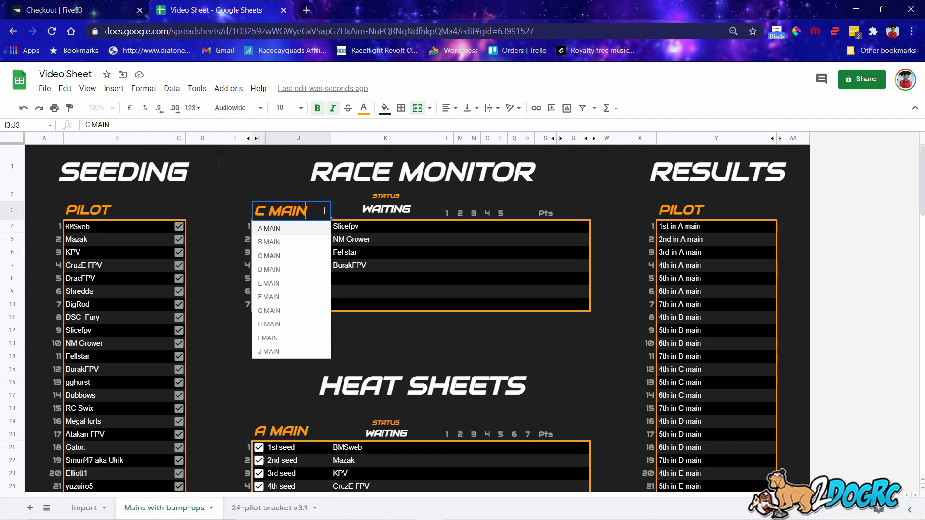
pyautogui.click(298, 237)
pyautogui.click(325, 214)
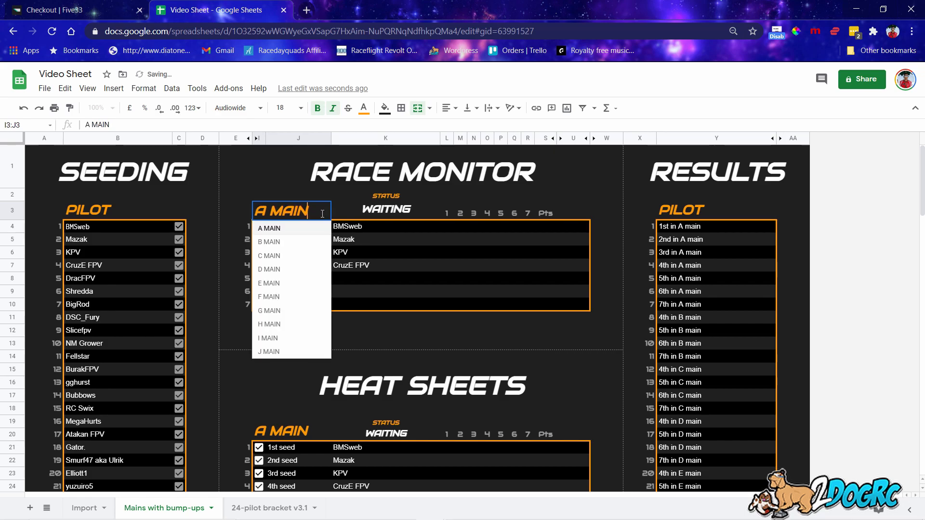
pyautogui.click(299, 260)
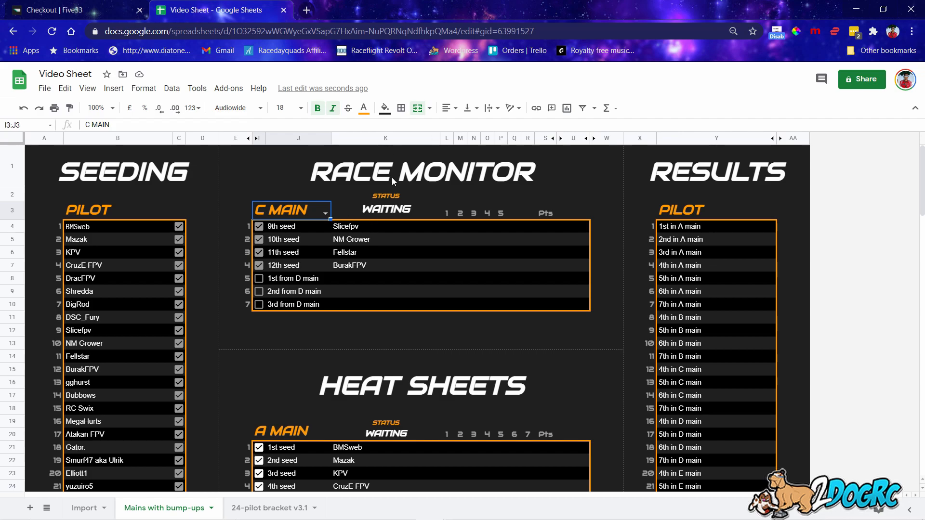
# Untick the four A Main seed checkboxes in I21–I24.
pyautogui.scroll(-3, 468, 285)
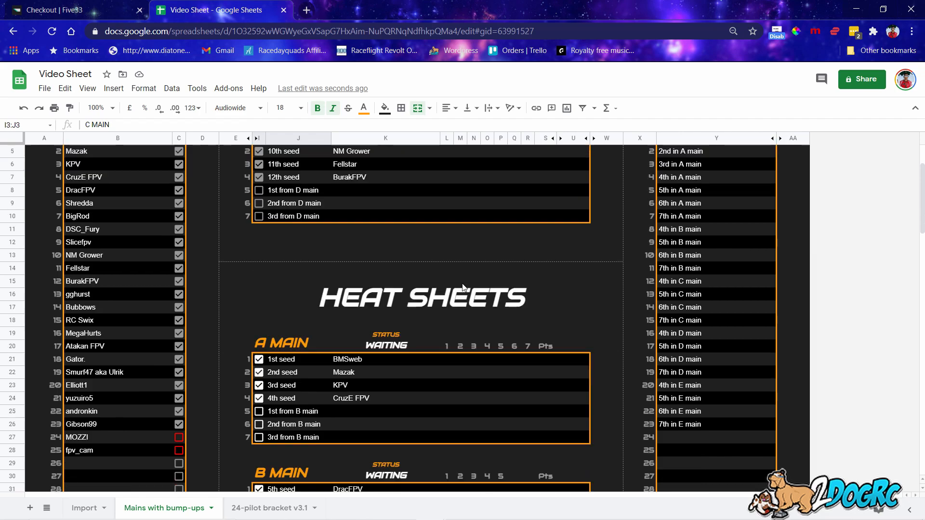
pyautogui.click(259, 281)
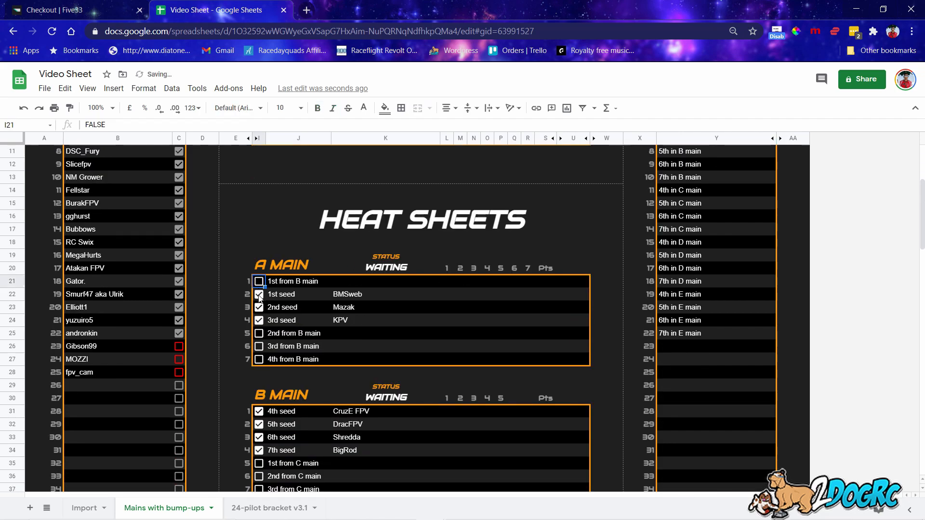
pyautogui.click(259, 294)
pyautogui.click(259, 307)
pyautogui.click(258, 320)
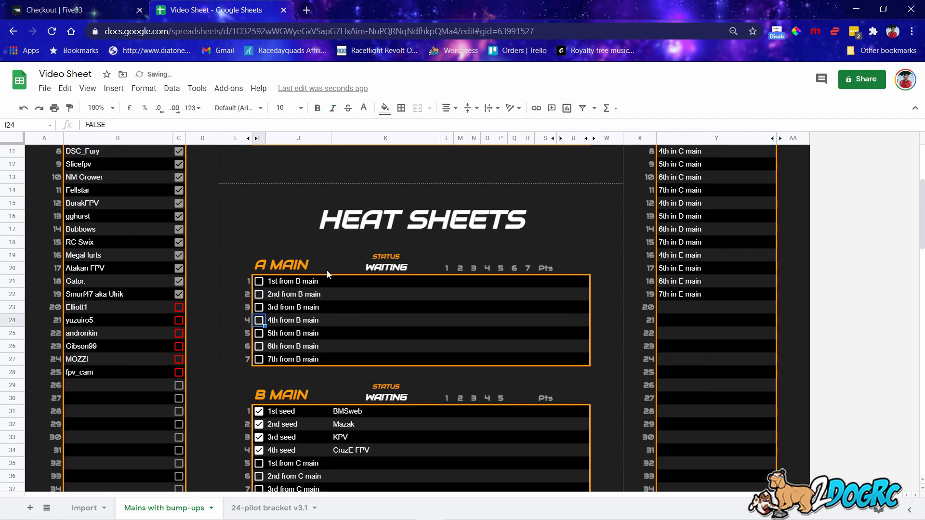
pyautogui.scroll(-1, 443, 290)
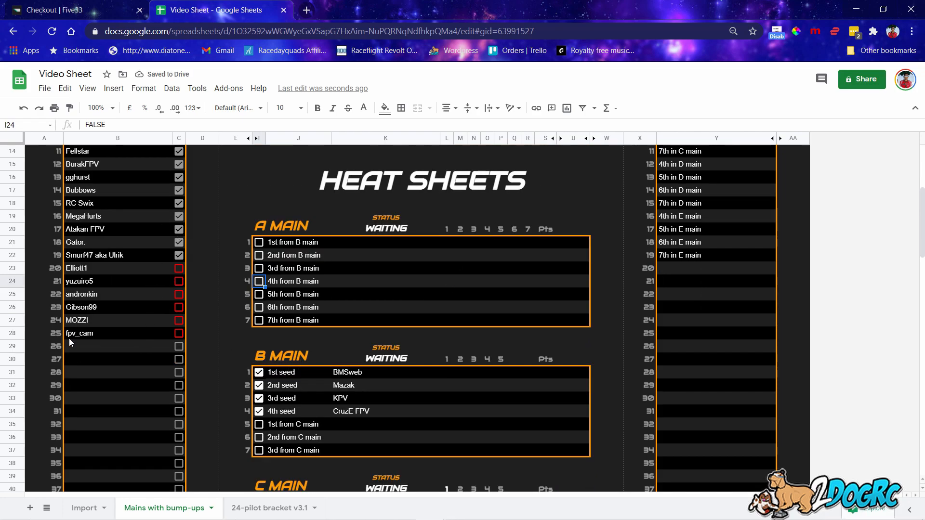
pyautogui.scroll(4, 209, 177)
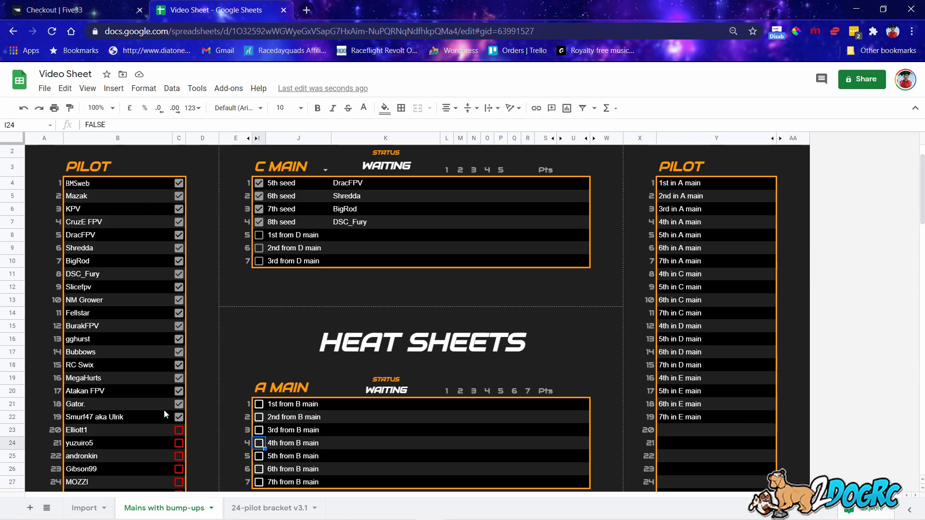
pyautogui.scroll(-2, 165, 379)
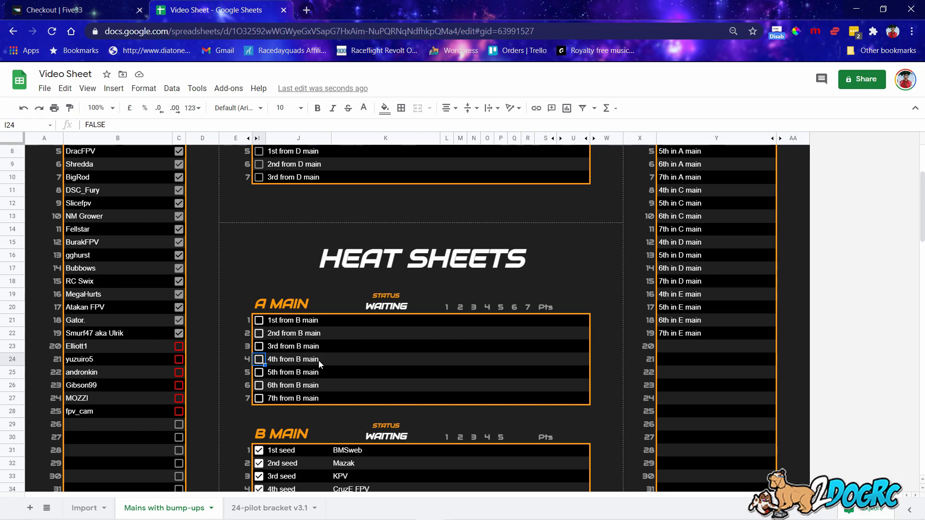
# Re-seed A Main with BMSweb, Mazak, KPV and CruzE FPV, then untick B Main's I32 seed.
pyautogui.click(259, 320)
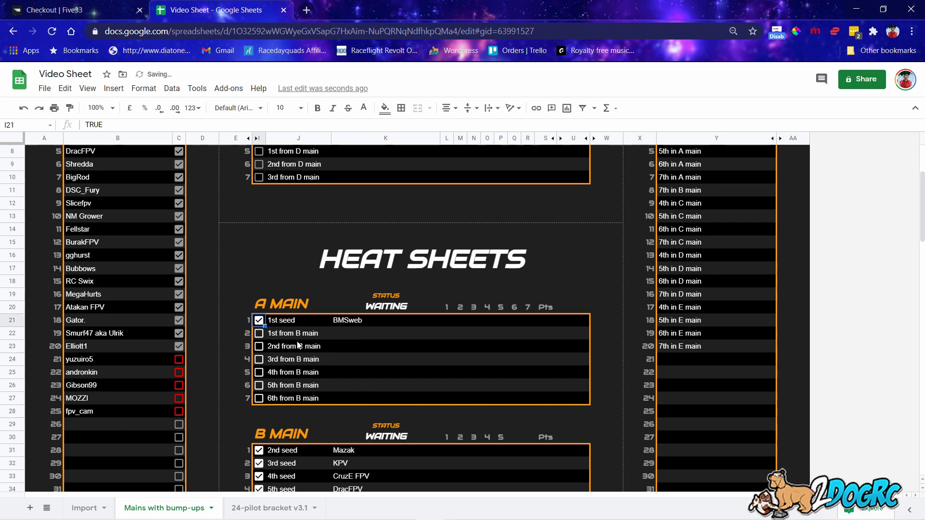
pyautogui.scroll(3, 257, 317)
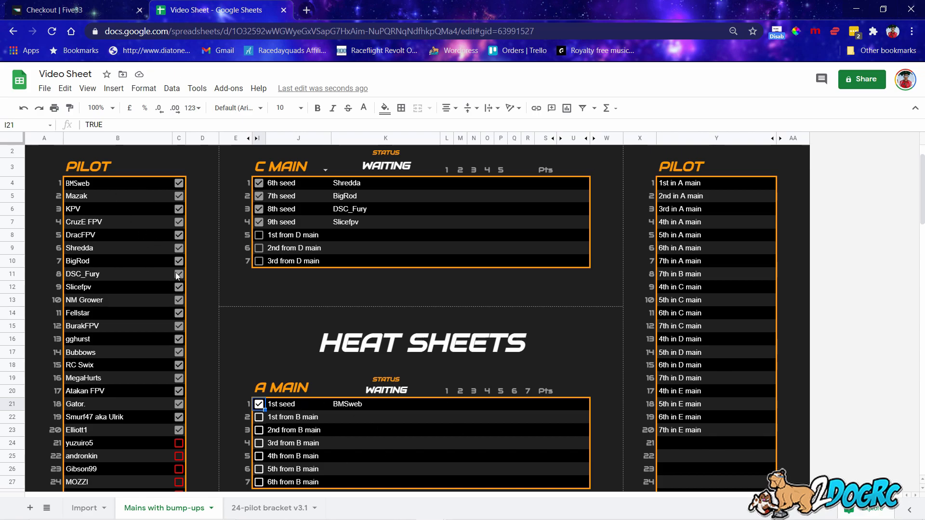
pyautogui.scroll(-1, 325, 408)
pyautogui.click(259, 372)
pyautogui.click(259, 385)
pyautogui.click(260, 398)
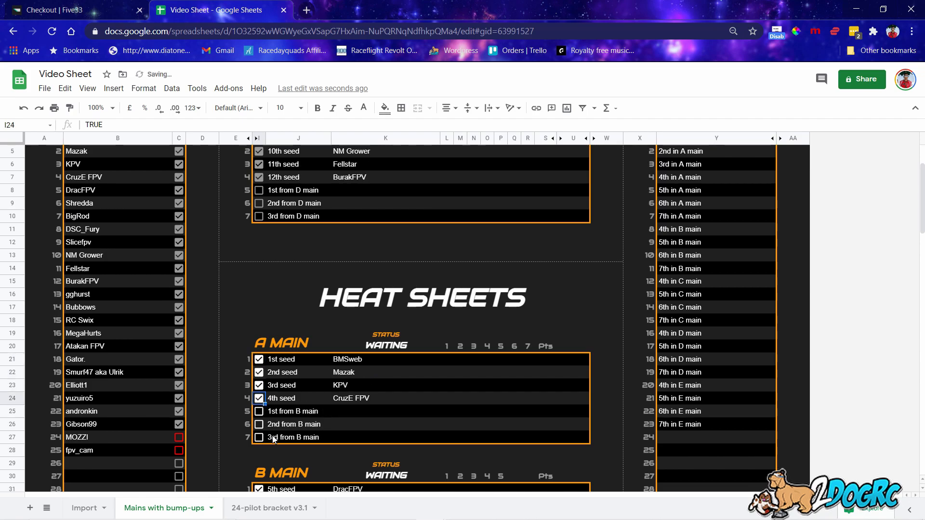
pyautogui.scroll(-3, 289, 366)
pyautogui.click(259, 389)
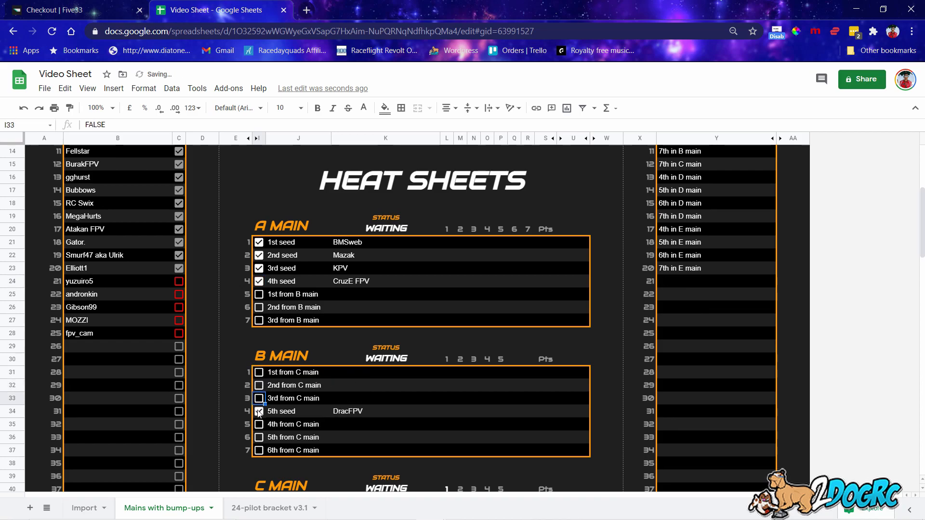
pyautogui.scroll(-4, 258, 394)
# Clear the existing C Main and D Main seed check-ins in column C.
pyautogui.click(258, 348)
pyautogui.click(258, 360)
pyautogui.click(258, 373)
pyautogui.click(258, 385)
pyautogui.scroll(-3, 260, 376)
pyautogui.click(258, 360)
pyautogui.click(259, 372)
pyautogui.click(259, 386)
pyautogui.click(258, 399)
# Clear all remaining E Main entries.
pyautogui.scroll(-3, 260, 400)
pyautogui.click(259, 371)
pyautogui.click(259, 384)
pyautogui.click(258, 398)
pyautogui.click(258, 411)
pyautogui.click(259, 424)
pyautogui.click(259, 437)
pyautogui.click(259, 450)
# Check in DracFPV, Shredda, BigRod and DSC_Fury as B Main seeds 5–8.
pyautogui.scroll(14, 264, 433)
pyautogui.scroll(-3, 264, 431)
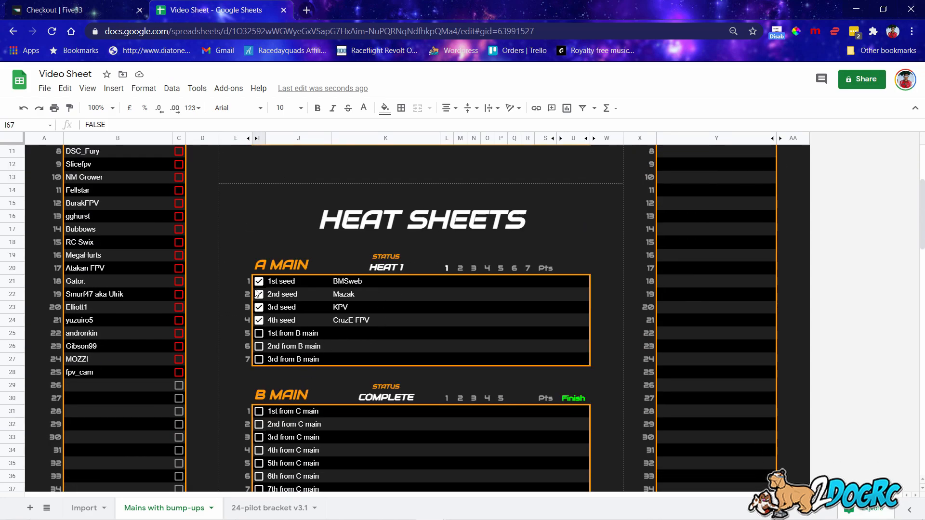
pyautogui.scroll(-2, 262, 332)
pyautogui.click(259, 334)
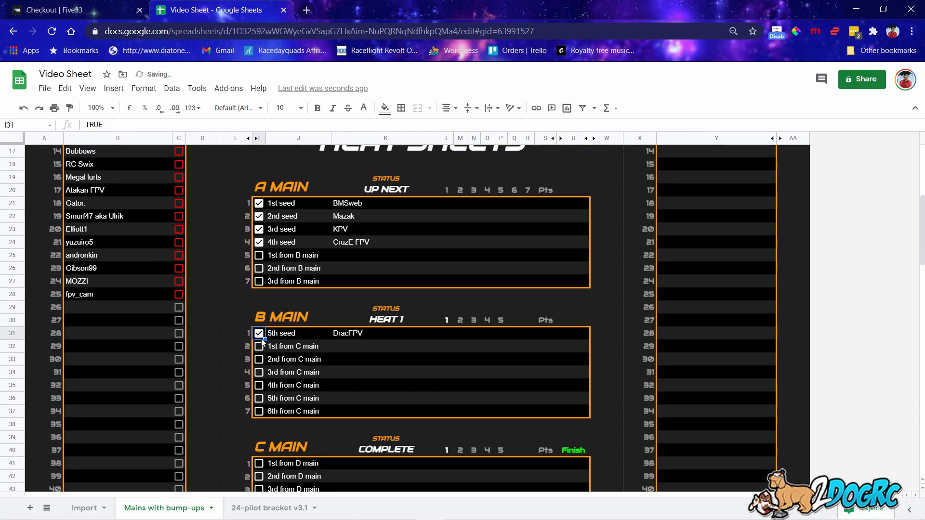
pyautogui.click(259, 346)
pyautogui.scroll(5, 260, 366)
pyautogui.scroll(-4, 259, 386)
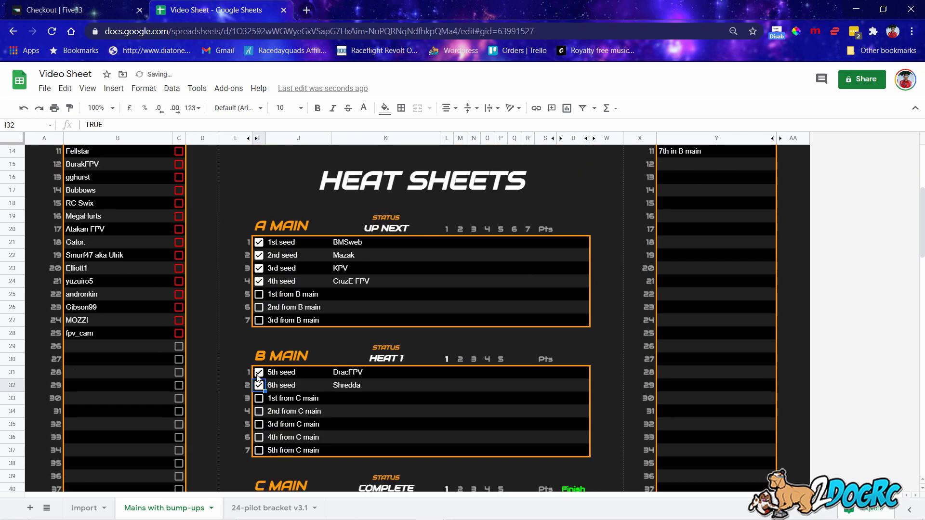
pyautogui.click(259, 399)
pyautogui.click(259, 411)
# Check in the next four pilots as C Main seeds 9–12.
pyautogui.scroll(-2, 261, 419)
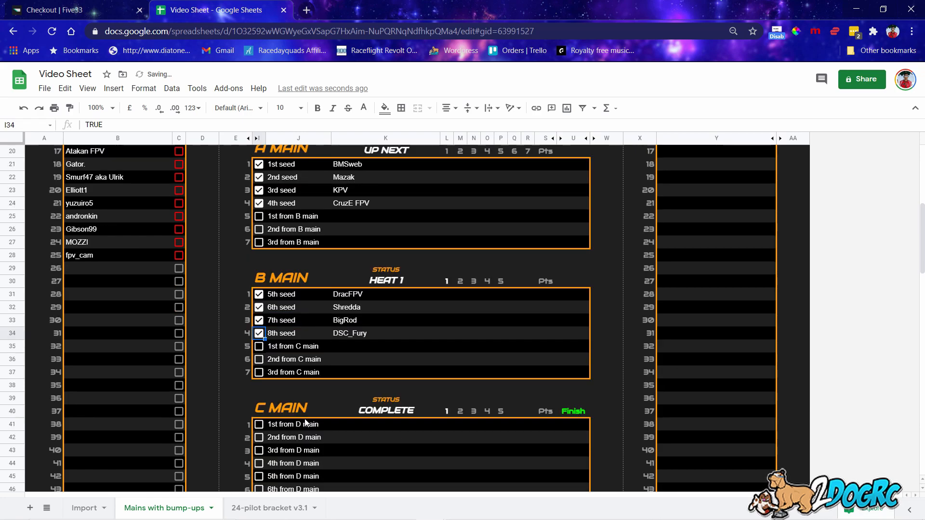
pyautogui.click(259, 424)
pyautogui.click(259, 438)
pyautogui.click(259, 450)
pyautogui.click(259, 463)
# Check in gghurst, Bubbows, RC Swix and MegaHurts as D Main seeds 13–16.
pyautogui.scroll(-2, 269, 462)
pyautogui.scroll(-3, 263, 386)
pyautogui.click(259, 359)
pyautogui.click(259, 372)
pyautogui.click(259, 385)
pyautogui.click(259, 398)
pyautogui.scroll(8, 262, 397)
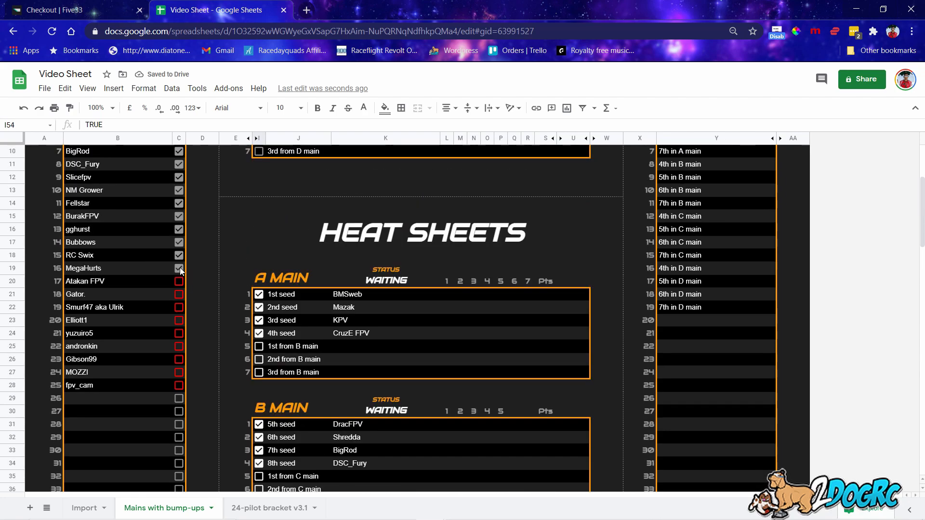
pyautogui.scroll(-8, 196, 294)
# Tick seeds 17 through 23 into E Main.
pyautogui.scroll(-3, 248, 331)
pyautogui.click(259, 294)
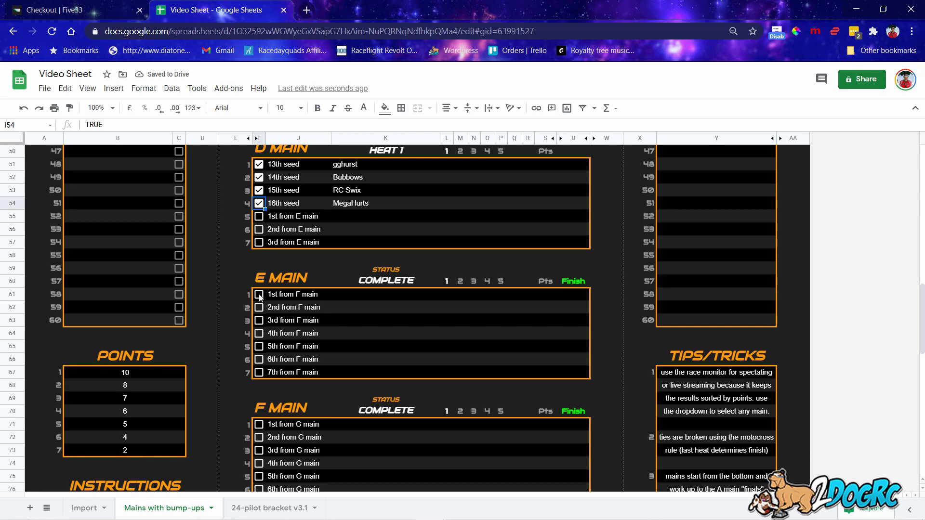
pyautogui.click(259, 306)
pyautogui.click(259, 319)
pyautogui.click(259, 333)
pyautogui.click(259, 346)
pyautogui.click(259, 372)
pyautogui.click(259, 359)
# Untick the extra E Main seeds so it holds only seeds 17–20, keeping Elliott1.
pyautogui.scroll(9, 255, 333)
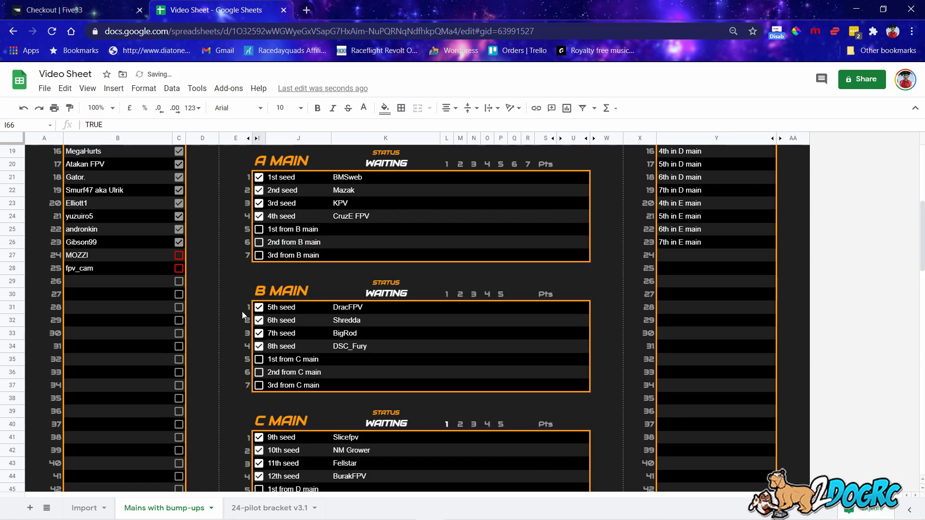
pyautogui.scroll(-4, 192, 265)
pyautogui.scroll(-7, 216, 285)
pyautogui.click(259, 333)
pyautogui.click(259, 320)
pyautogui.click(259, 307)
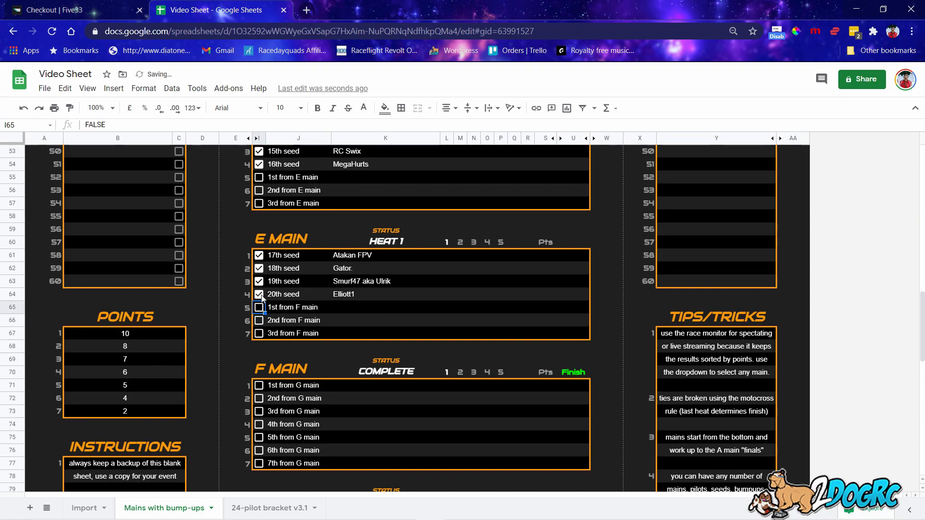
pyautogui.click(259, 295)
pyautogui.click(259, 294)
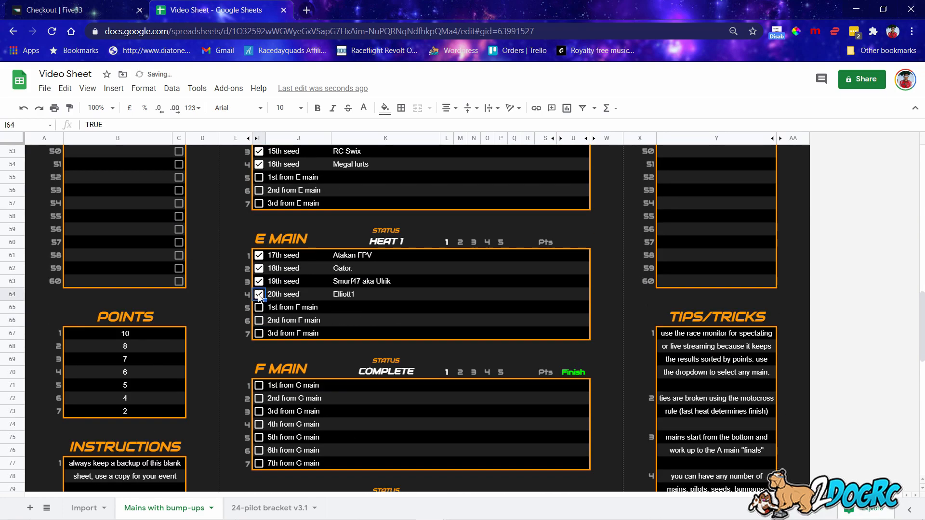
# Tick seeds 21–27 into F Main, rows 71–77.
pyautogui.click(260, 385)
pyautogui.click(260, 398)
pyautogui.click(259, 411)
pyautogui.click(259, 424)
pyautogui.click(259, 437)
pyautogui.click(259, 450)
pyautogui.click(259, 463)
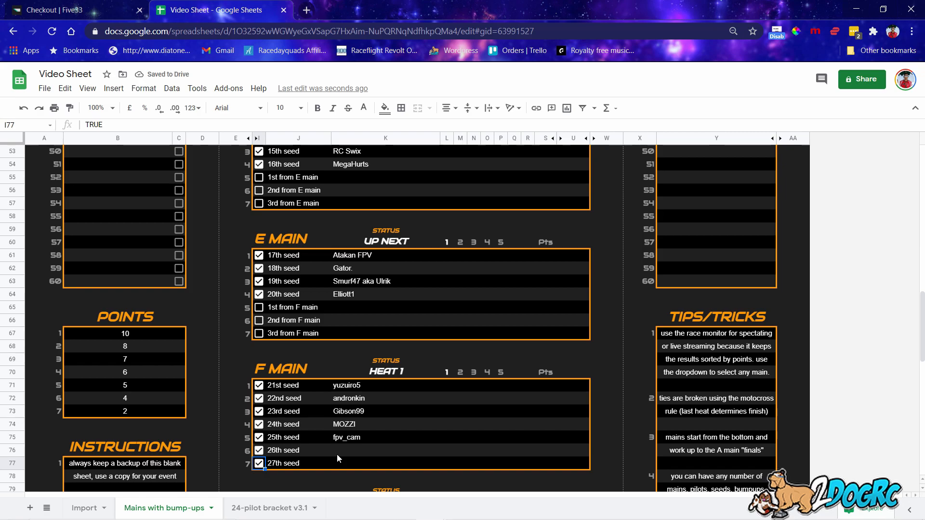
pyautogui.scroll(12, 337, 454)
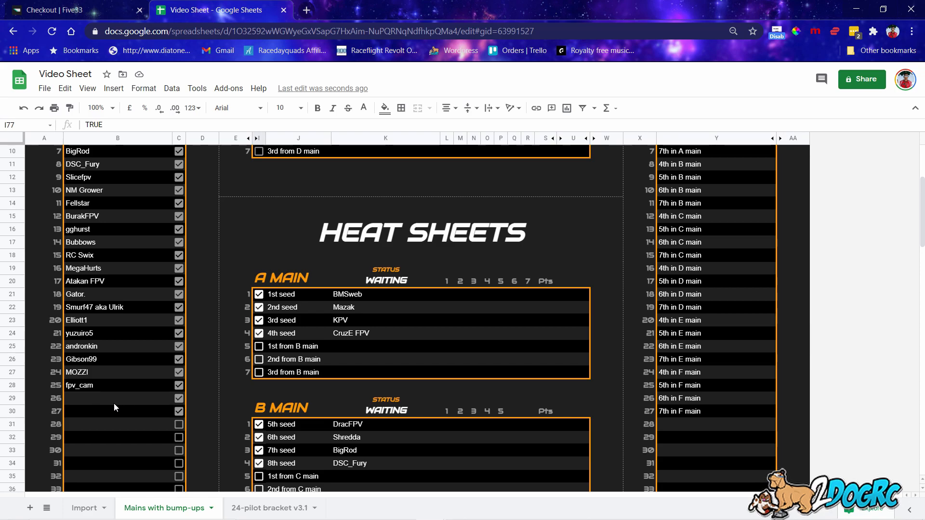
# Untick A Main's 4th and 3rd seeds (I24, I23) so KPV and CruzE FPV drop to B Main.
pyautogui.scroll(-10, 405, 400)
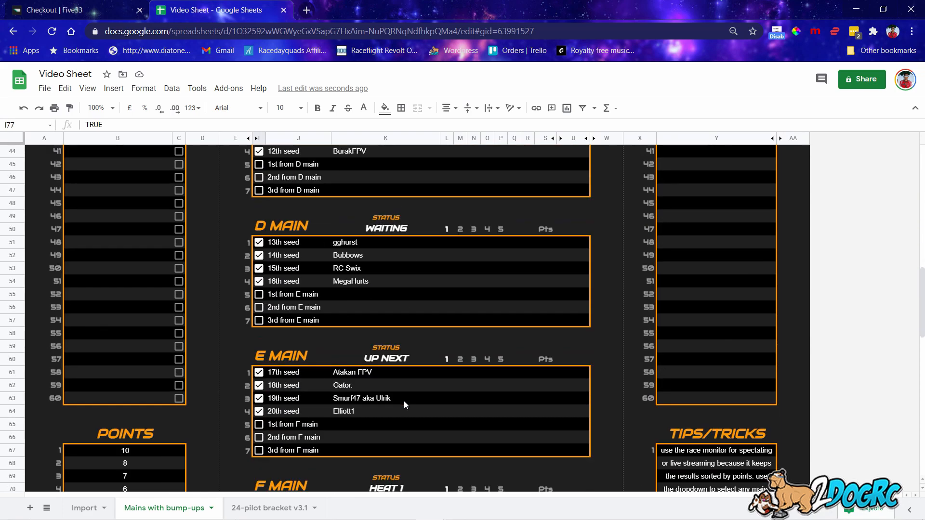
pyautogui.scroll(-2, 404, 401)
pyautogui.scroll(3, 354, 324)
pyautogui.scroll(8, 354, 324)
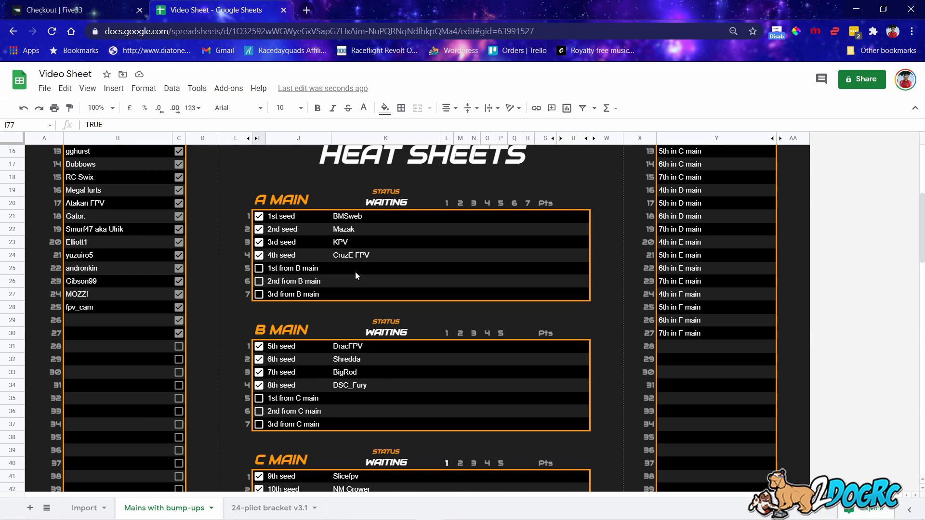
pyautogui.click(259, 255)
pyautogui.click(258, 242)
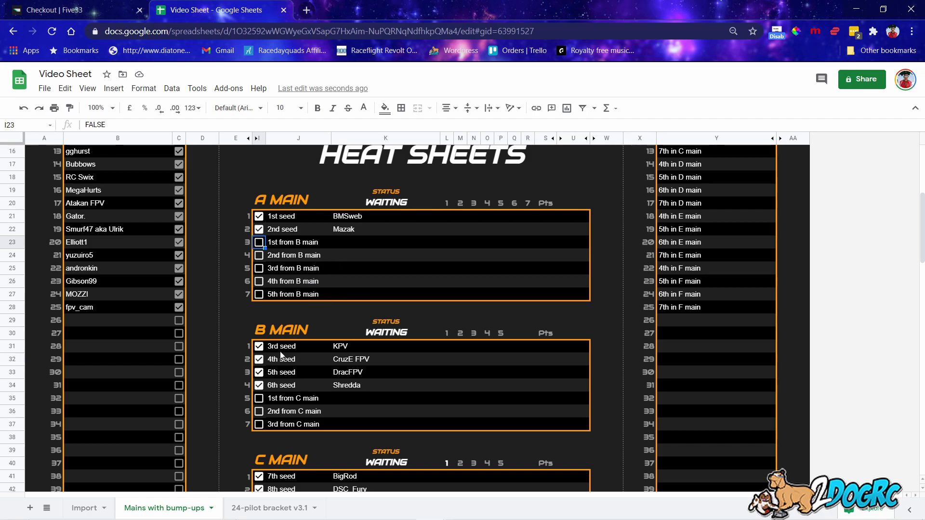
# Re-tick I23 and I24 to return KPV and CruzE FPV as A Main seeds 3 and 4.
pyautogui.scroll(-2, 265, 407)
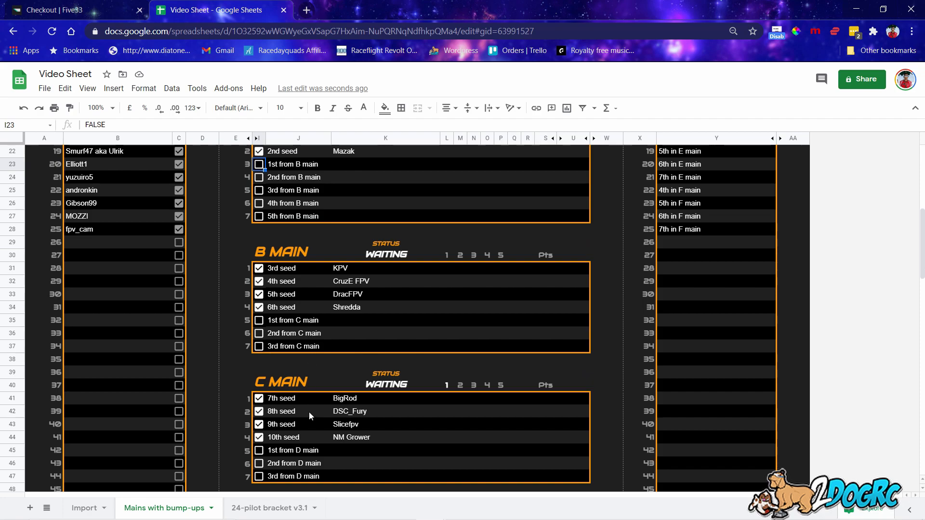
pyautogui.scroll(2, 282, 354)
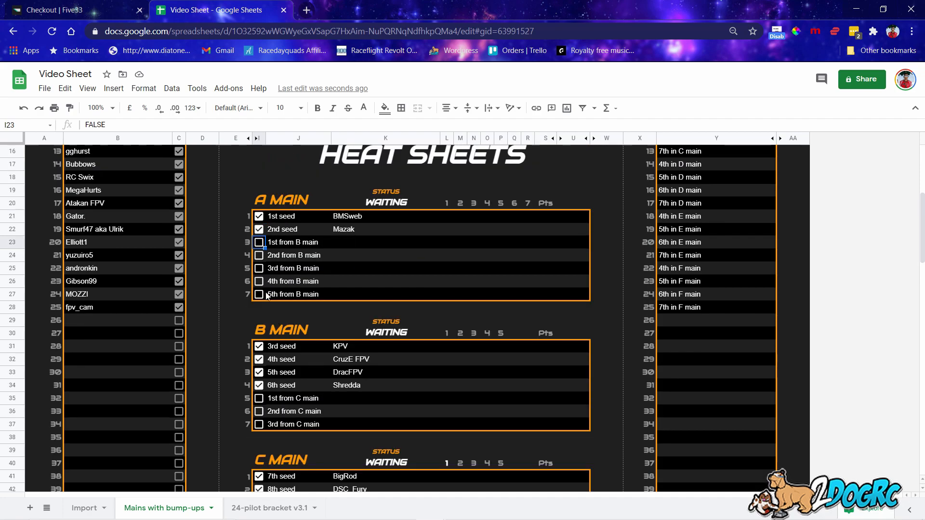
pyautogui.click(258, 243)
pyautogui.click(259, 255)
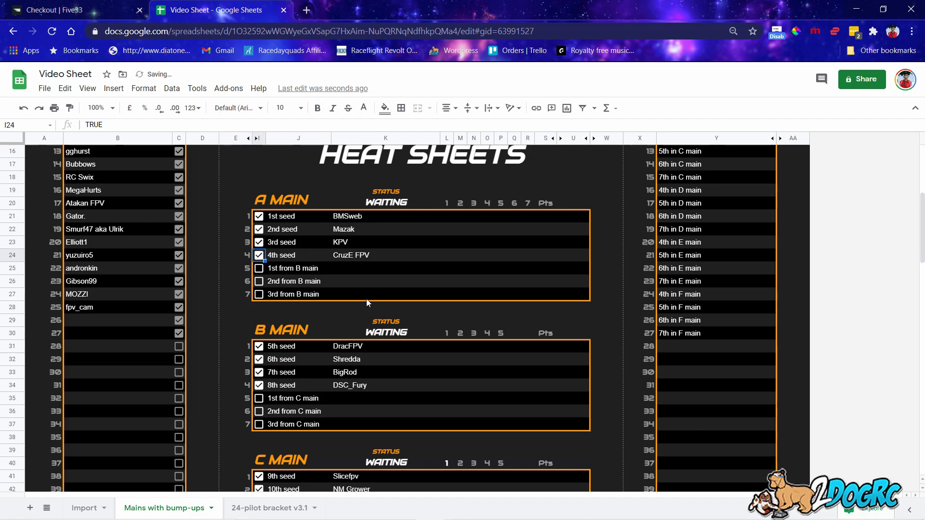
# Test moving DSC_Fury, BigRod and Shredda down to C Main, then restore them to B Main.
pyautogui.scroll(-2, 366, 299)
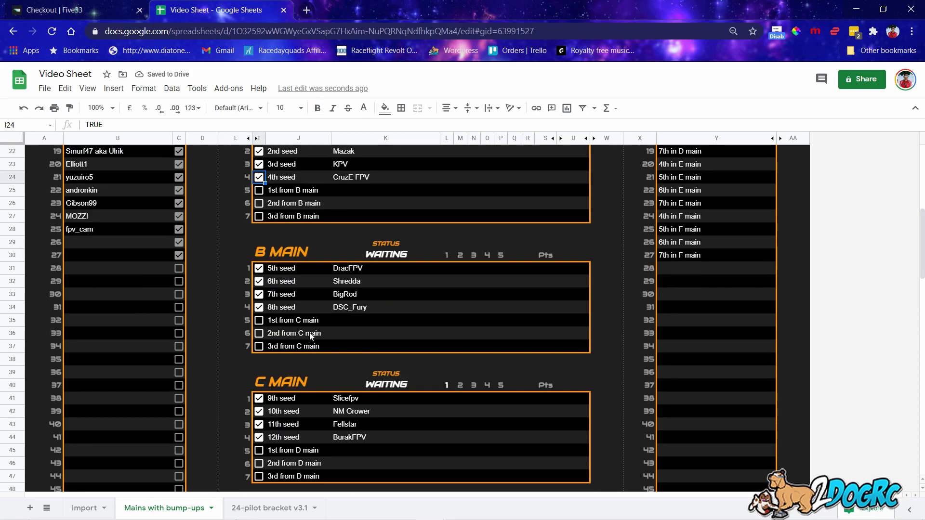
pyautogui.click(259, 307)
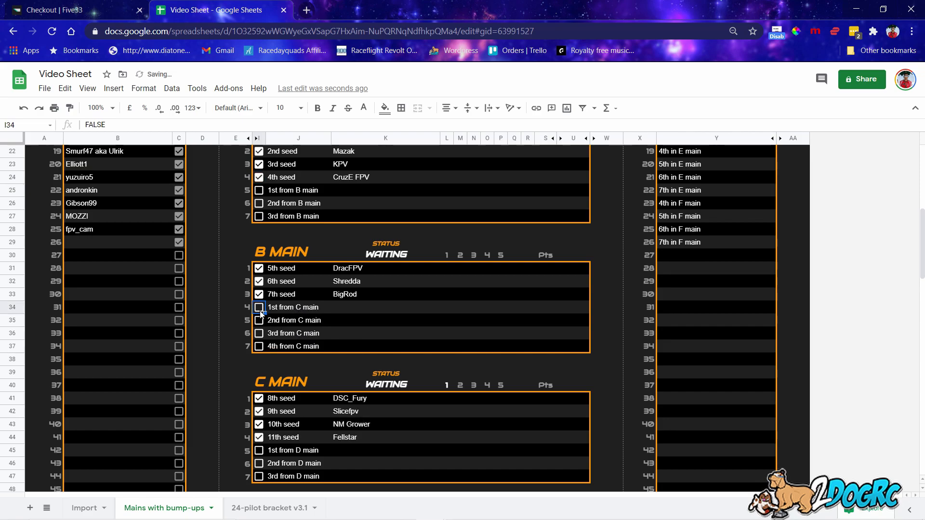
pyautogui.click(259, 294)
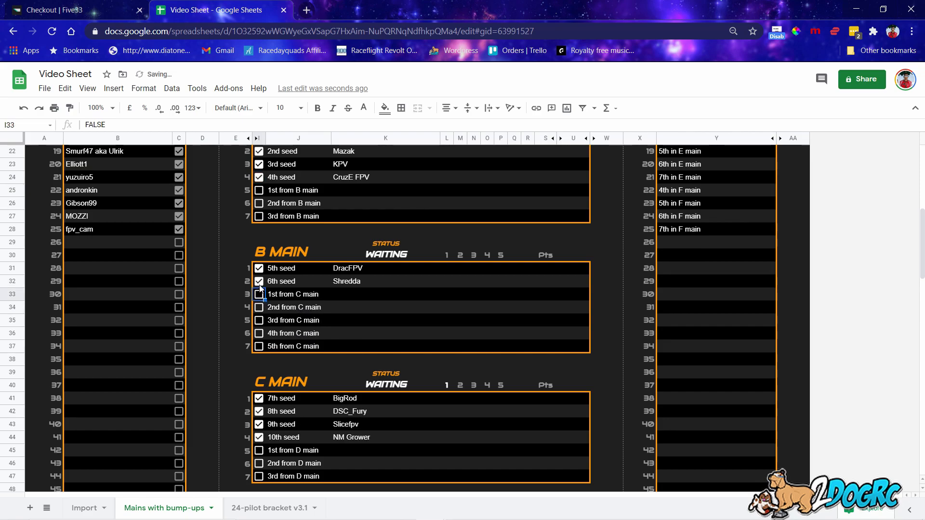
pyautogui.click(259, 281)
pyautogui.click(259, 281)
pyautogui.click(262, 297)
pyautogui.click(260, 294)
pyautogui.click(259, 307)
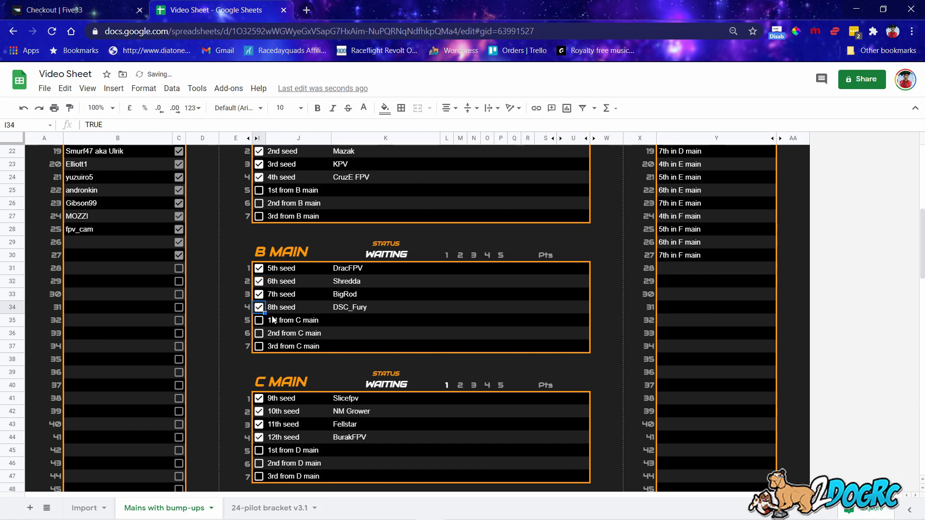
pyautogui.scroll(1, 272, 311)
pyautogui.click(259, 229)
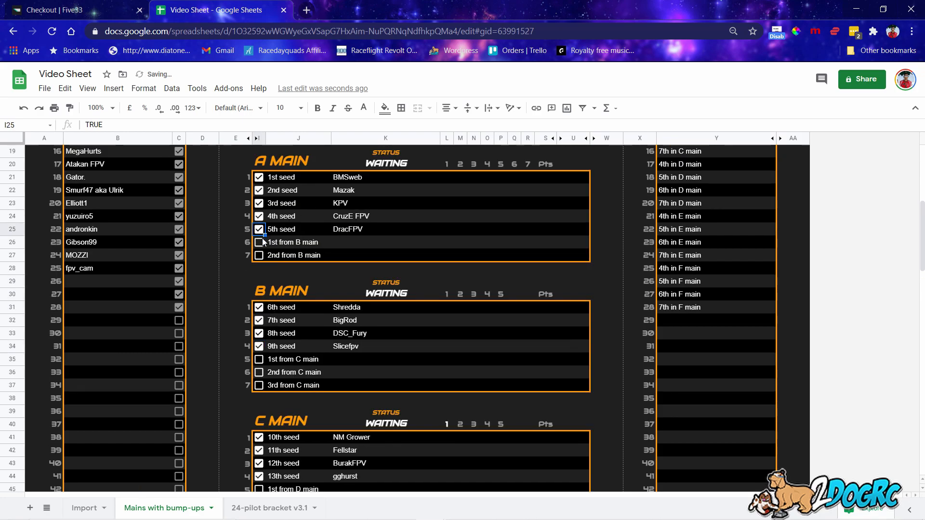
pyautogui.click(259, 345)
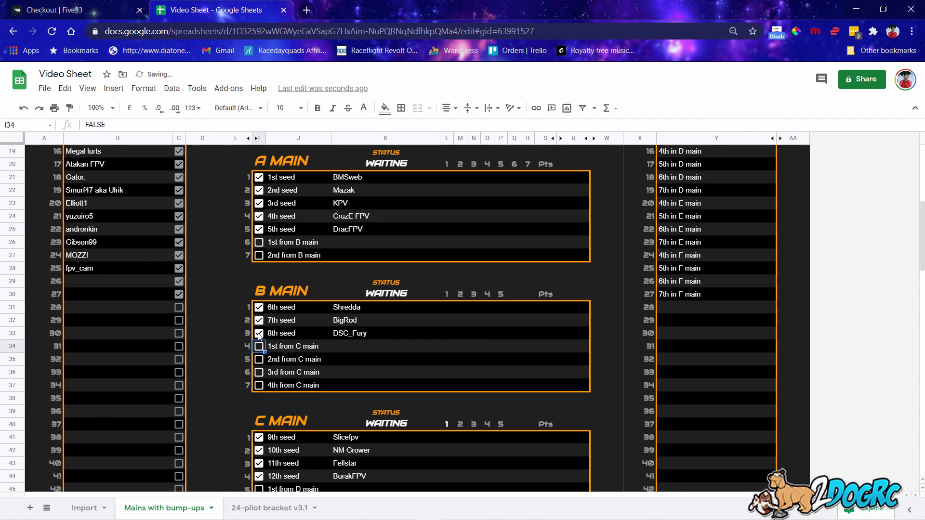
pyautogui.click(259, 333)
pyautogui.scroll(-2, 260, 337)
pyautogui.click(259, 411)
pyautogui.click(259, 425)
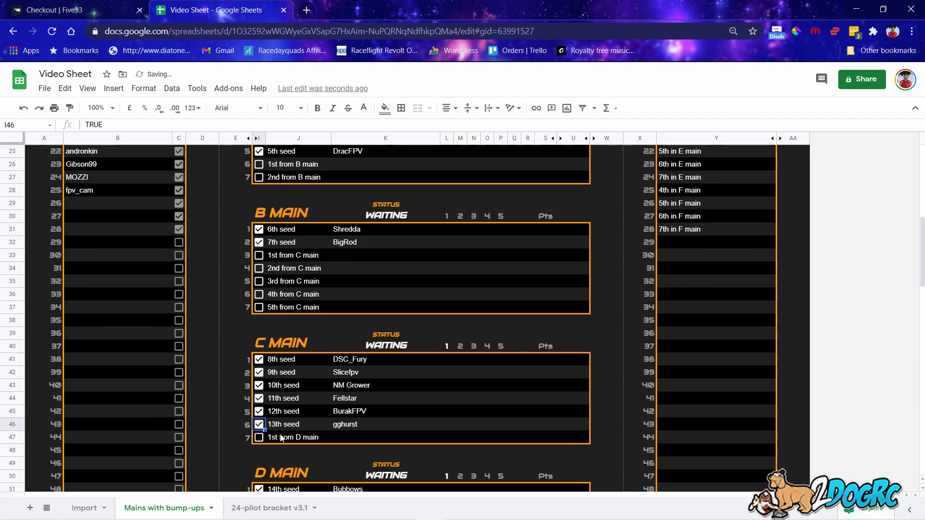
# Return DSC_Fury and Slicefpv to B Main and remove Bubbows from C Main.
pyautogui.scroll(2, 414, 348)
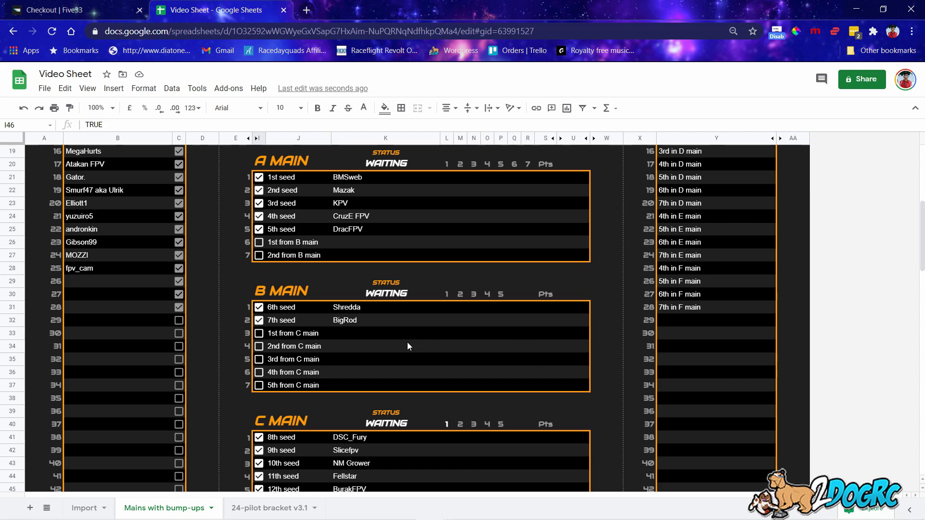
pyautogui.scroll(2, 462, 370)
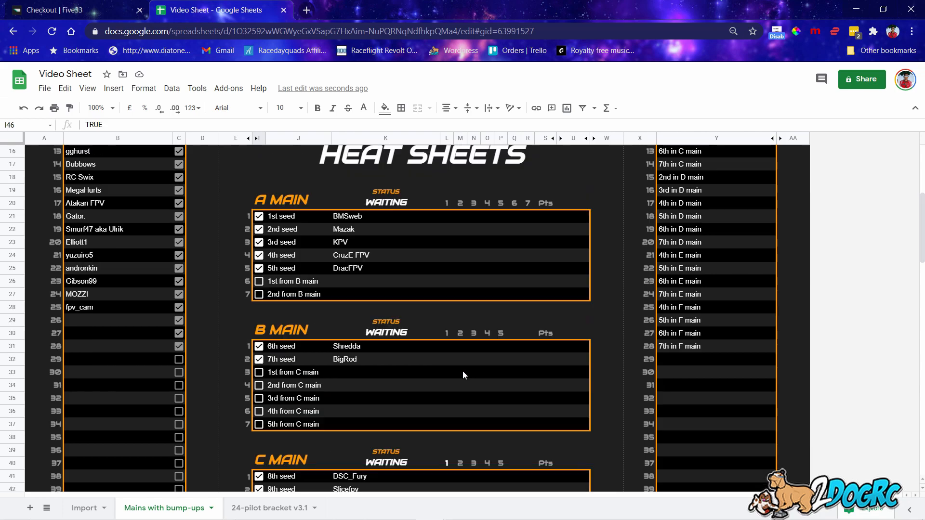
pyautogui.scroll(-4, 320, 349)
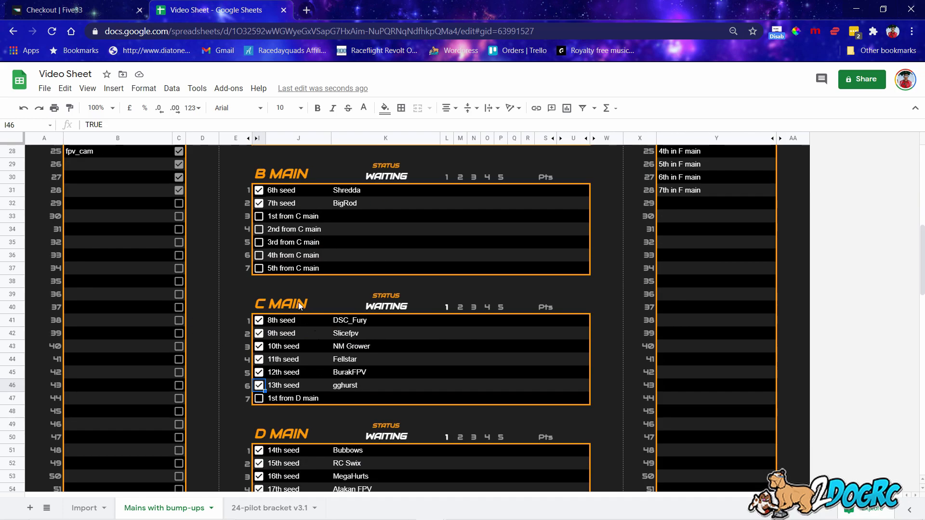
pyautogui.click(259, 216)
pyautogui.click(259, 229)
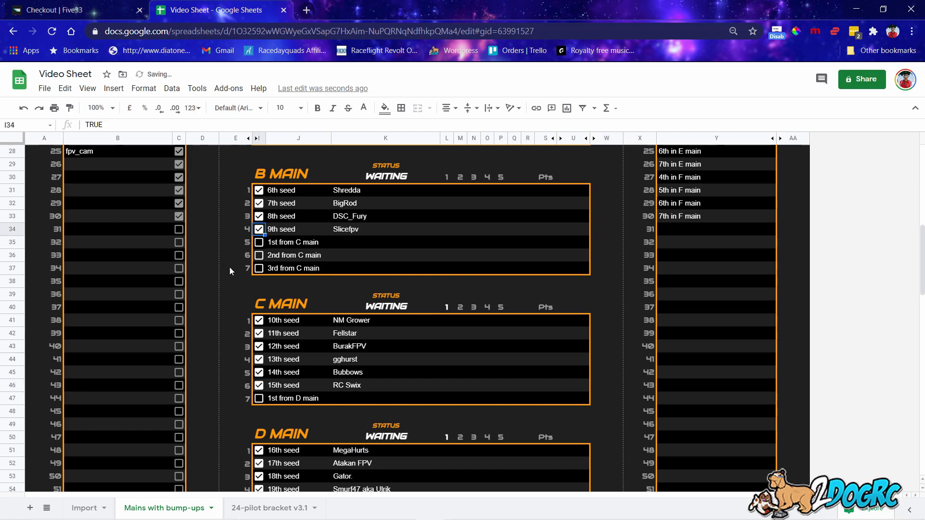
pyautogui.scroll(-4, 246, 313)
pyautogui.scroll(5, 264, 369)
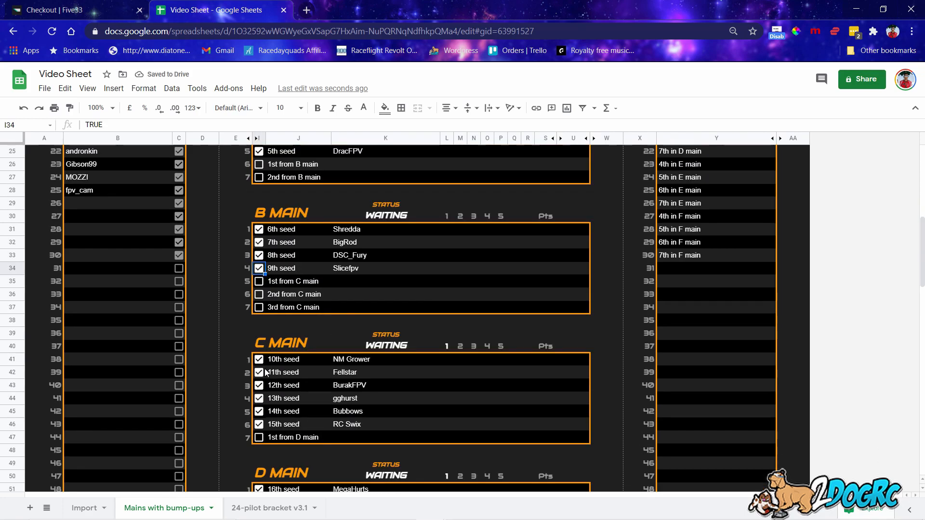
pyautogui.click(259, 411)
# Drop DracFPV from A Main back to B Main and collapse the menu bar.
pyautogui.scroll(3, 273, 270)
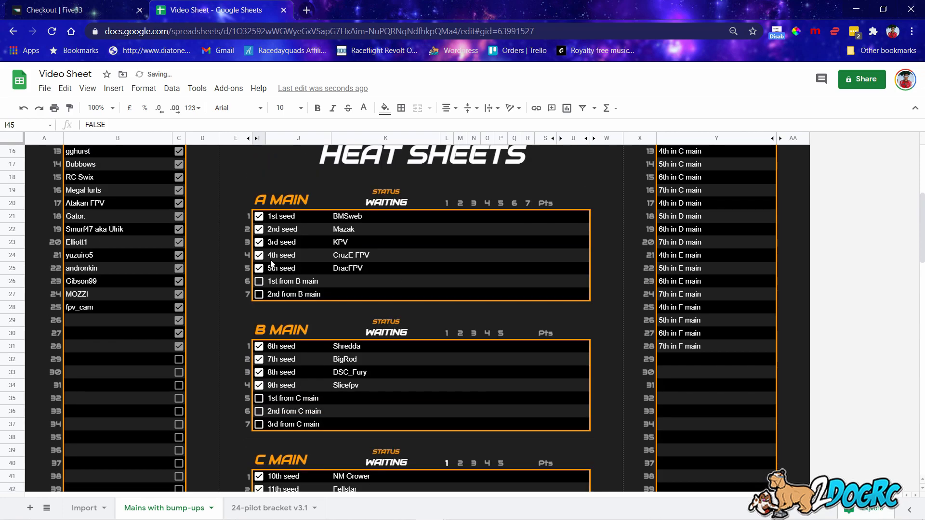
pyautogui.click(259, 268)
pyautogui.scroll(-5, 310, 303)
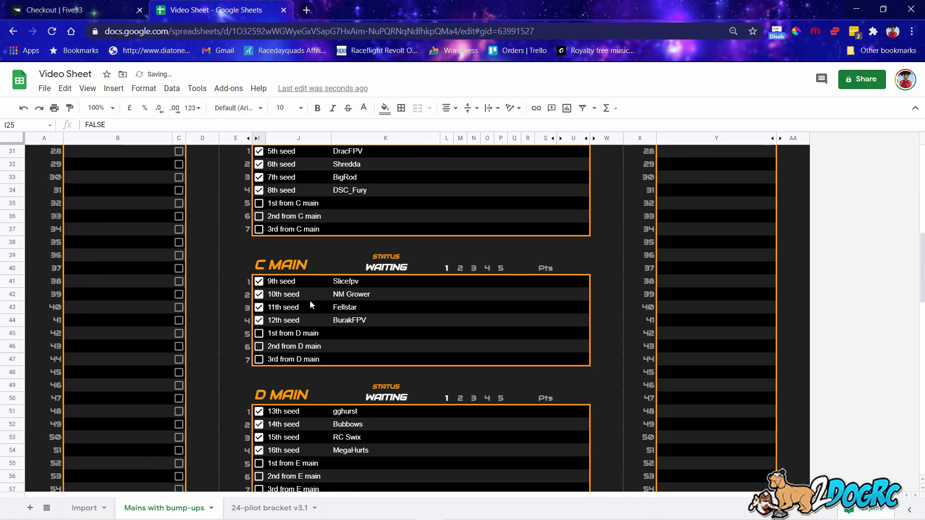
pyautogui.scroll(-2, 311, 301)
pyautogui.scroll(5, 310, 301)
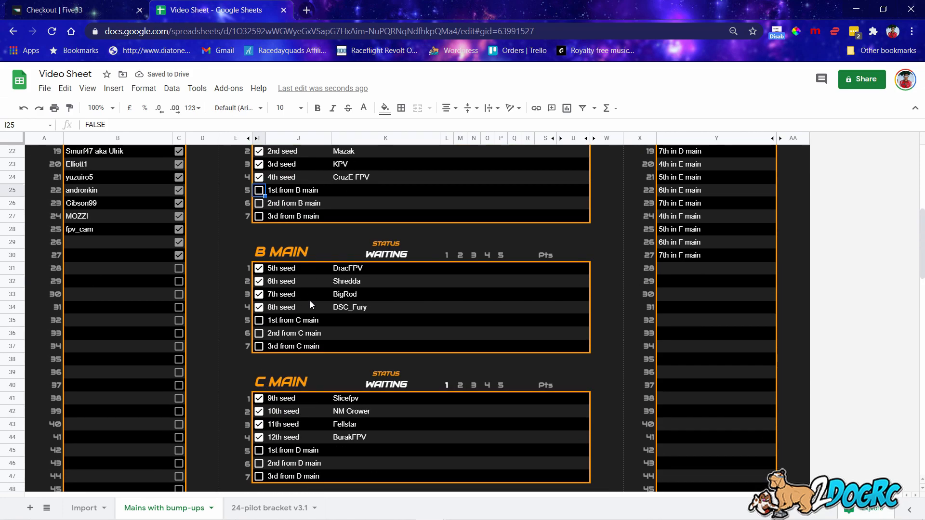
pyautogui.click(914, 110)
pyautogui.scroll(8, 334, 288)
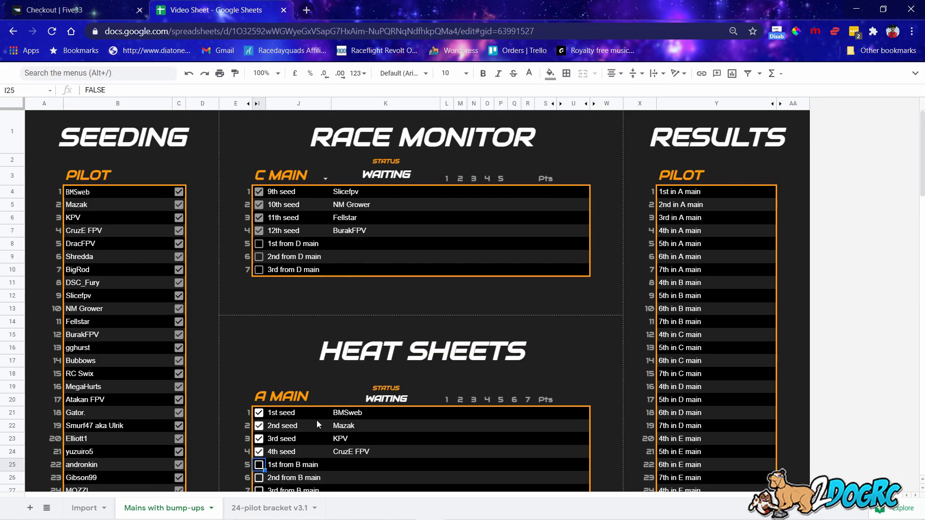
# Switch the race monitor's main selector in I3 to D MAIN, then E MAIN.
pyautogui.scroll(-5, 305, 432)
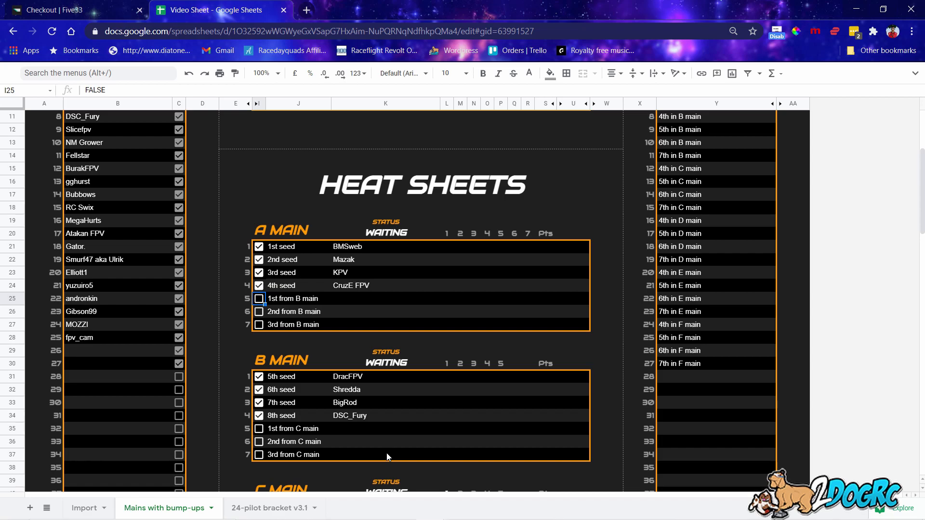
pyautogui.scroll(5, 385, 432)
pyautogui.click(325, 178)
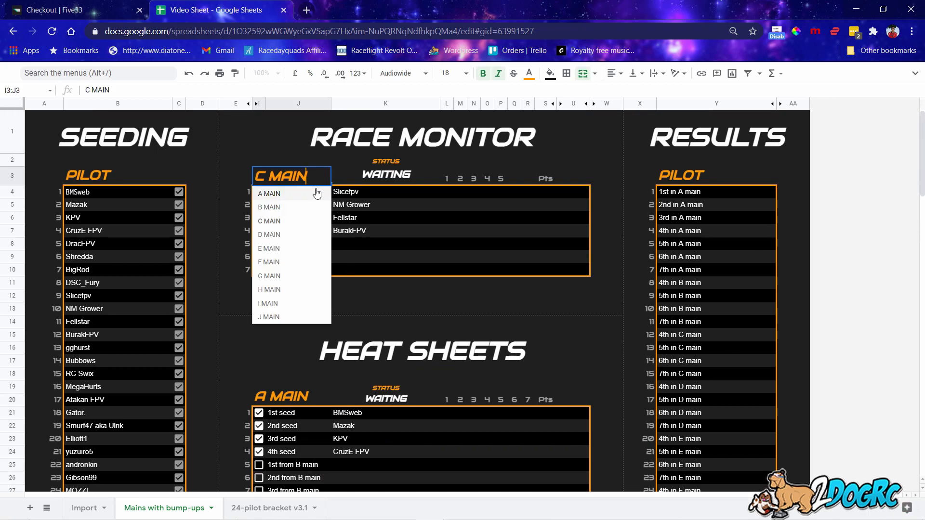
pyautogui.click(274, 235)
pyautogui.click(325, 178)
pyautogui.click(286, 248)
# Set the race monitor to F MAIN and bring the F MAIN heat sheet into view.
pyautogui.scroll(-5, 340, 309)
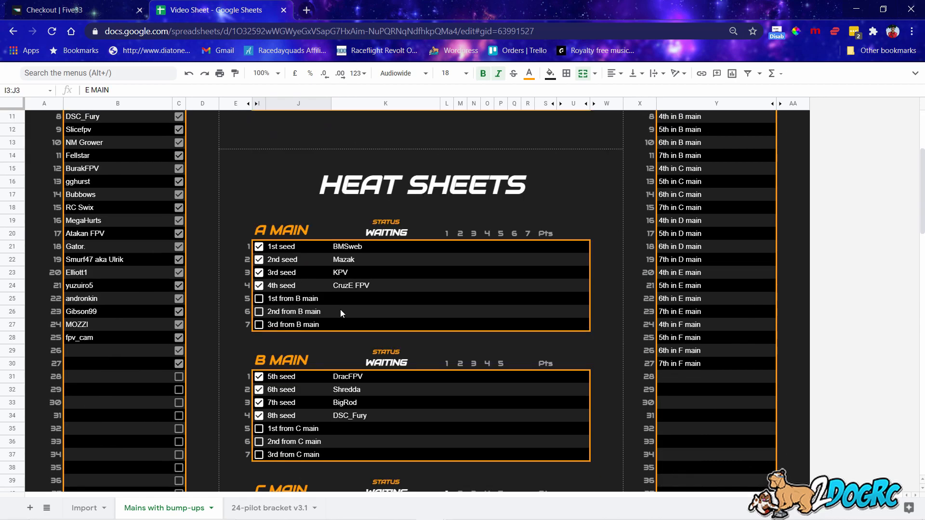
pyautogui.scroll(-5, 347, 318)
pyautogui.scroll(1, 403, 331)
pyautogui.scroll(-1, 403, 331)
pyautogui.scroll(10, 351, 328)
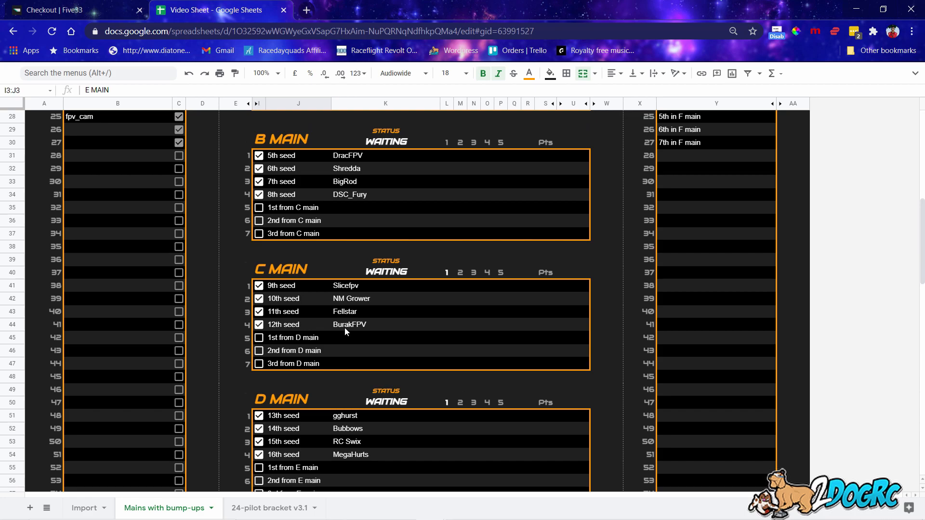
pyautogui.click(325, 179)
pyautogui.click(284, 263)
pyautogui.scroll(-10, 375, 273)
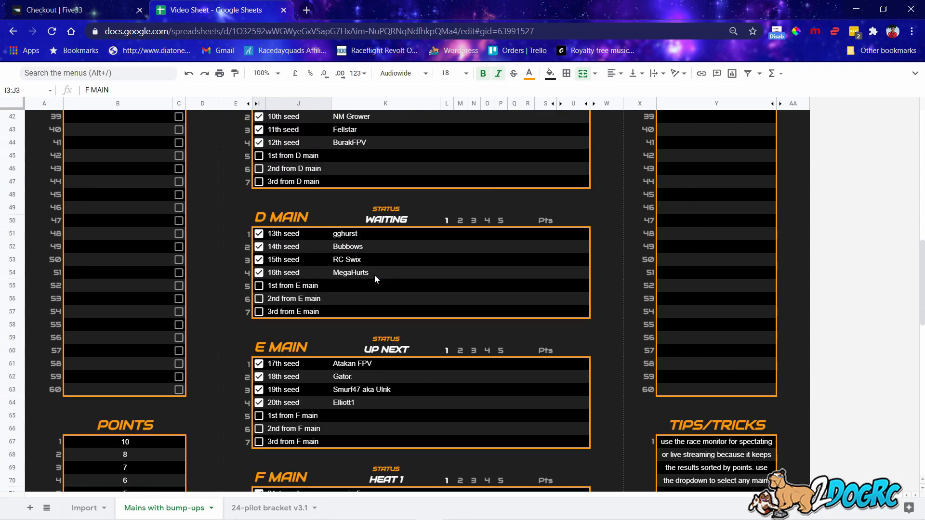
pyautogui.scroll(-3, 405, 333)
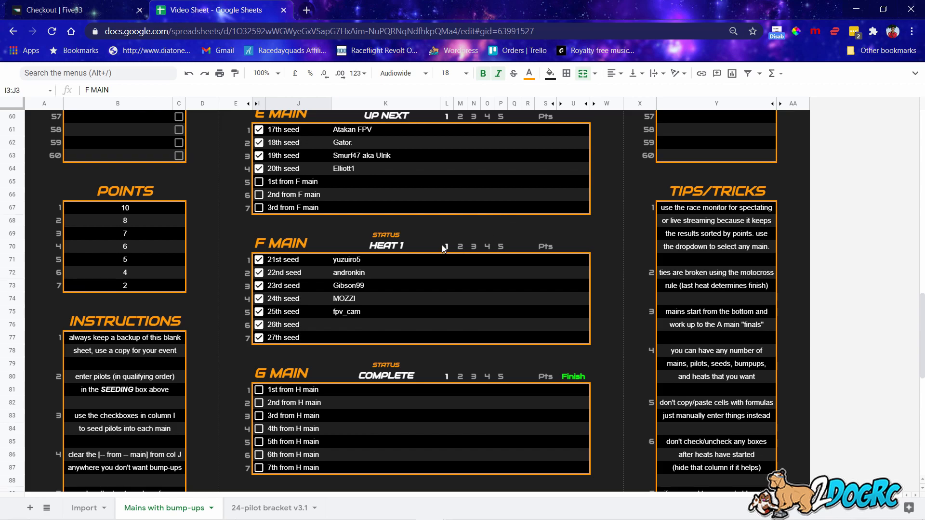
# Enter heat numbers 6 and 7 in Q70 and R70 of the F Main header.
pyautogui.click(511, 247)
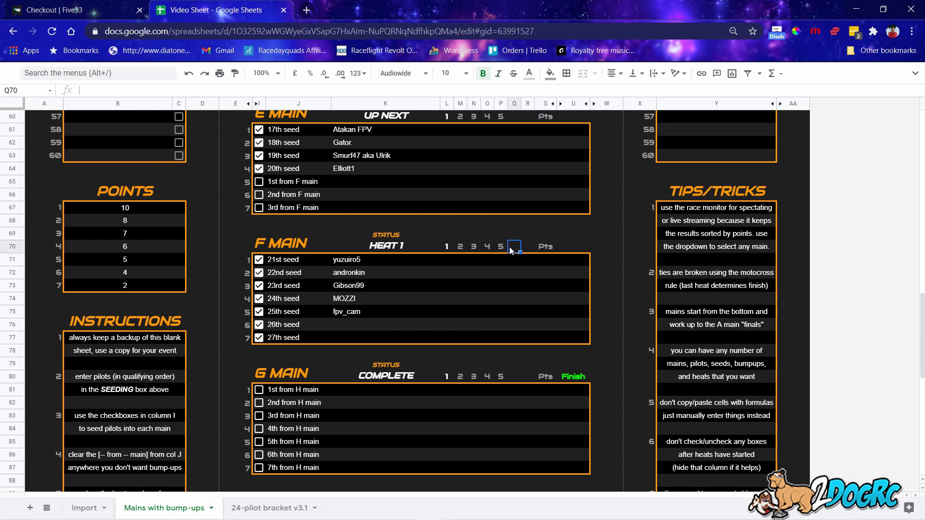
pyautogui.write('6')
pyautogui.click(526, 249)
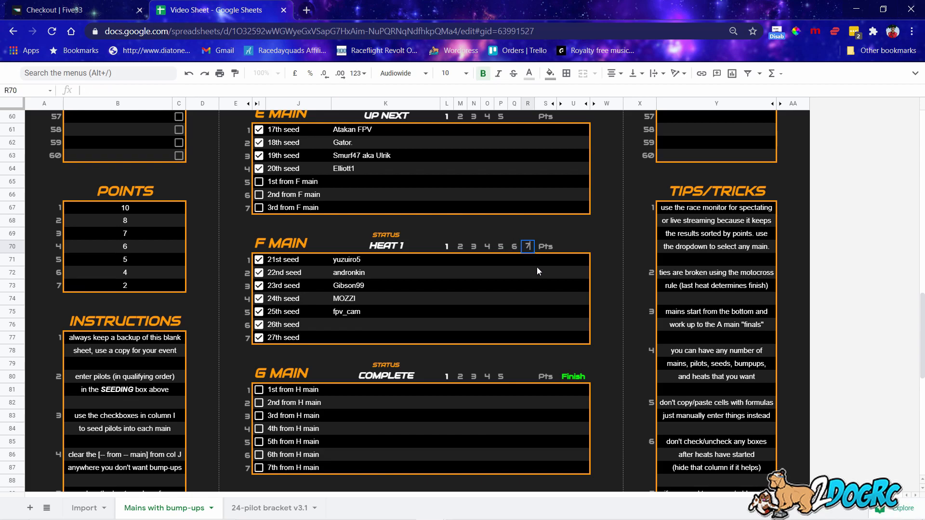
pyautogui.click(566, 236)
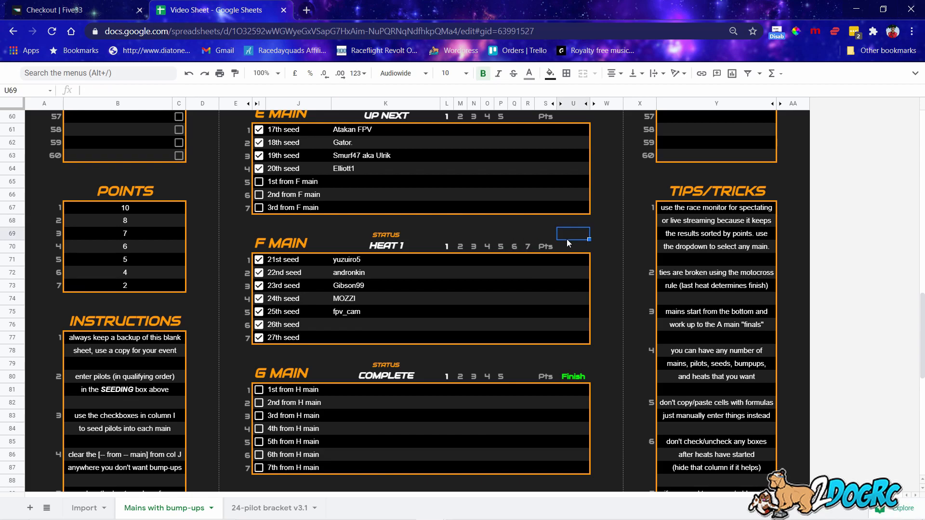
pyautogui.click(527, 247)
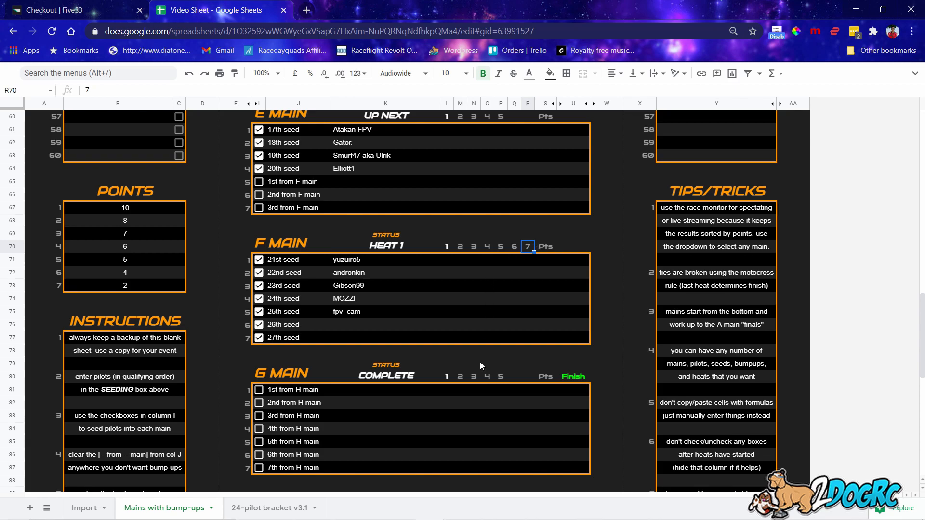
# Delete heats 6, 5 and 4 from the F Main header, then re-enter heat 4.
pyautogui.click(514, 248)
pyautogui.press('Delete')
pyautogui.click(496, 248)
pyautogui.press('Delete')
pyautogui.click(490, 248)
pyautogui.press('Delete')
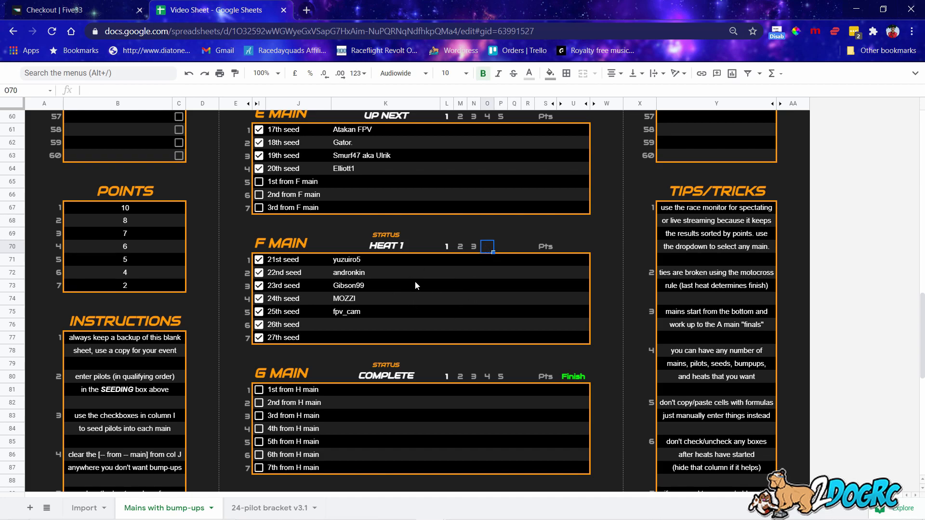
pyautogui.write('4')
pyautogui.click(496, 289)
pyautogui.click(501, 248)
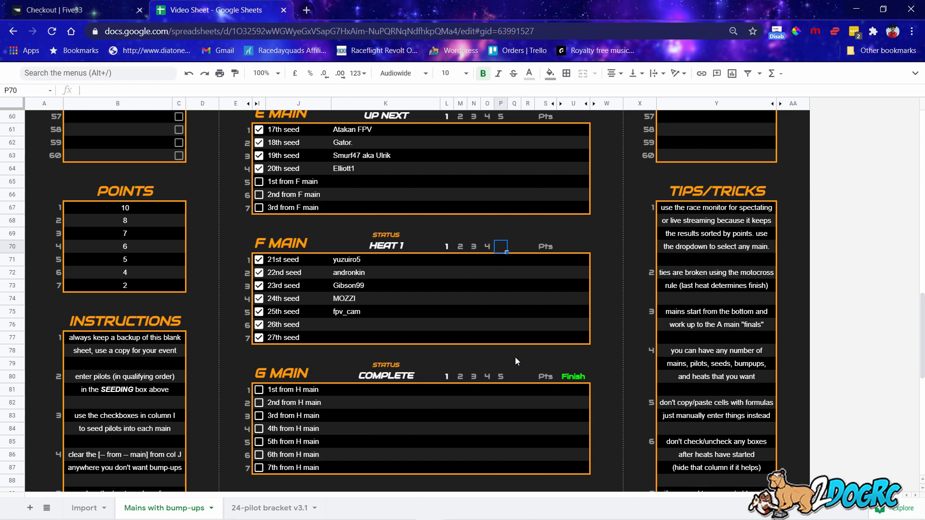
# Delete heats 4 and 3 so only heats 1 and 2 remain in F Main.
pyautogui.press('Left')
pyautogui.press('Delete')
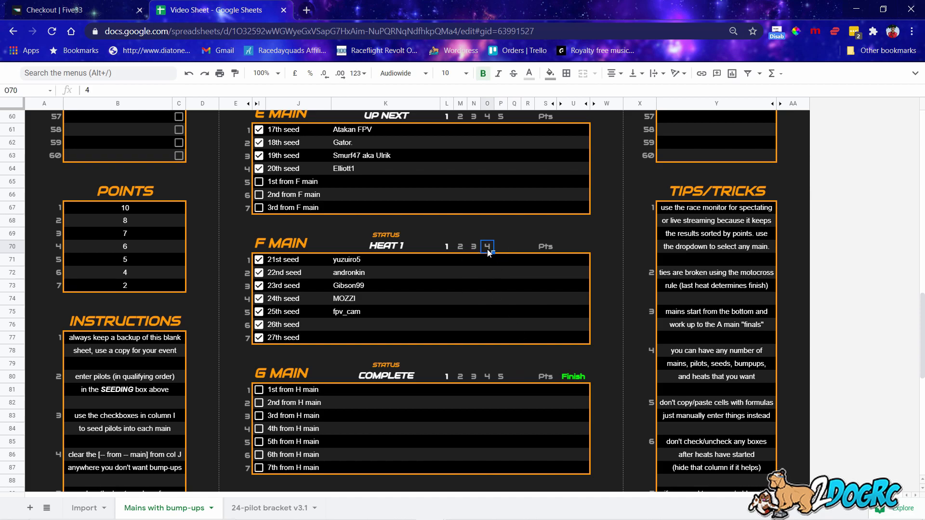
pyautogui.press('Left')
pyautogui.press('Delete')
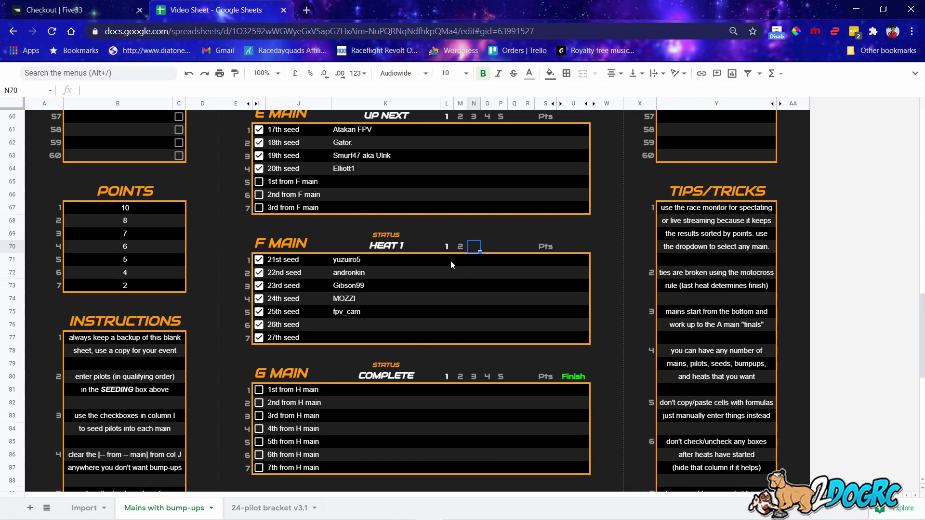
pyautogui.click(446, 263)
# Enter F main heat 1 finishing positions 1, 2, 3, 4, 5 in L71:L75.
pyautogui.write('1')
pyautogui.press('Return')
pyautogui.write('2')
pyautogui.press('Return')
pyautogui.write('3')
pyautogui.press('Return')
pyautogui.write('4')
pyautogui.press('Return')
pyautogui.write('5')
# Enter F main heat 2 positions 2, 4, 5, 1, 3 in M71:M75.
pyautogui.click(461, 258)
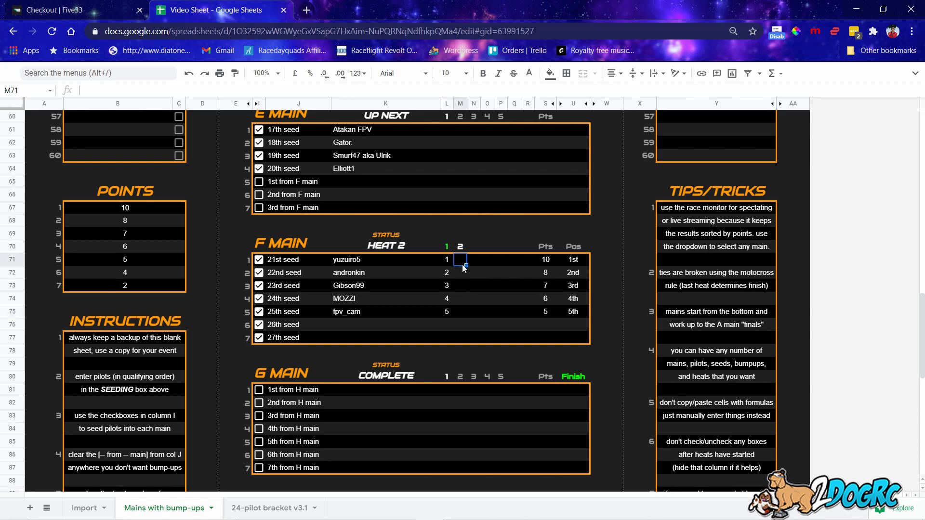
pyautogui.write('2')
pyautogui.click(462, 276)
pyautogui.write('4')
pyautogui.click(461, 288)
pyautogui.write('5')
pyautogui.click(461, 293)
pyautogui.write('1')
pyautogui.click(461, 315)
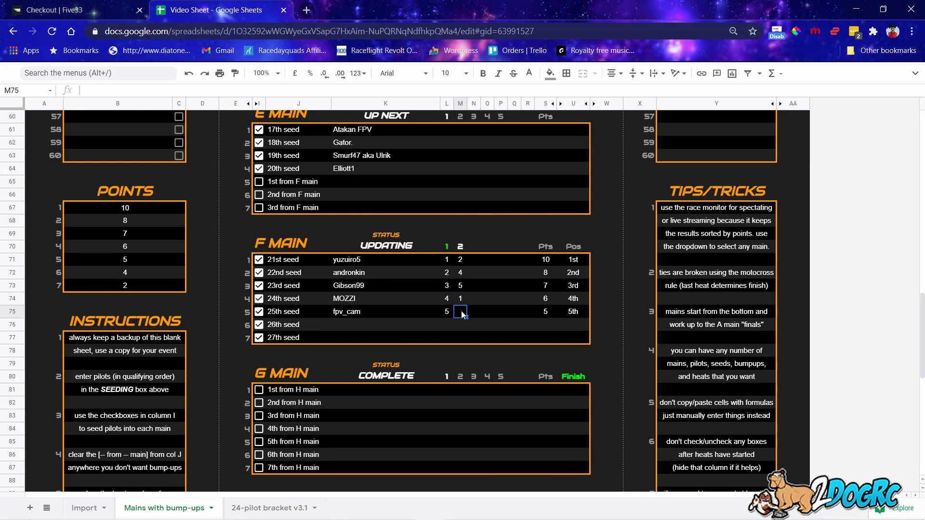
pyautogui.write('2')
pyautogui.press('BackSpace')
pyautogui.write('3')
pyautogui.click(483, 268)
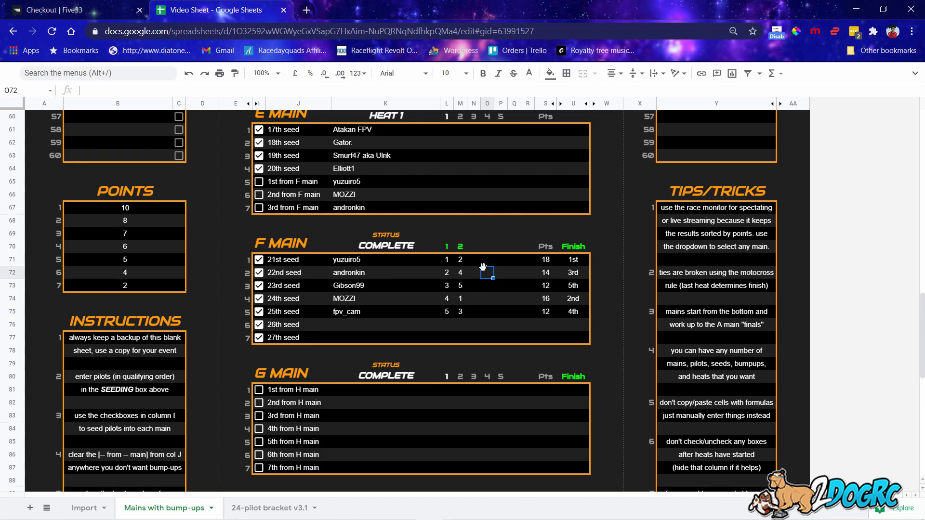
pyautogui.scroll(-5, 389, 296)
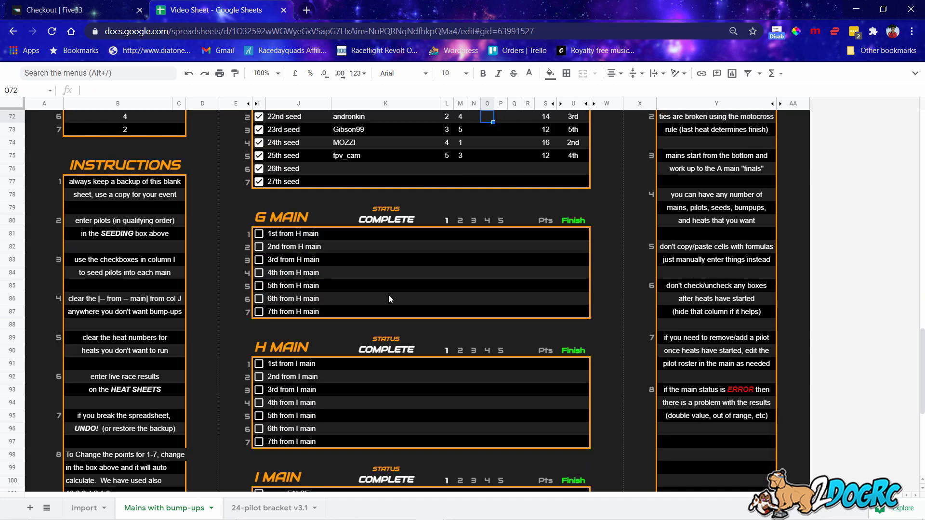
pyautogui.scroll(4, 388, 294)
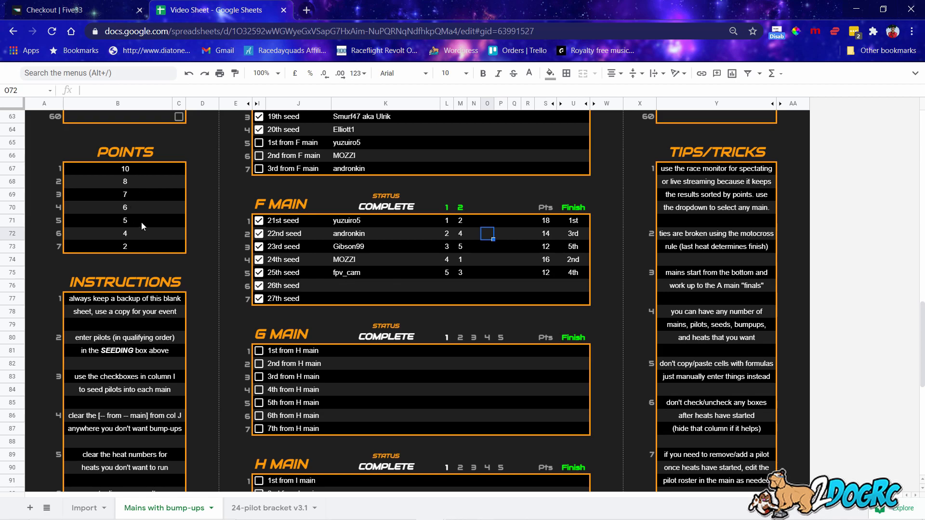
pyautogui.click(447, 232)
pyautogui.click(447, 246)
pyautogui.click(448, 259)
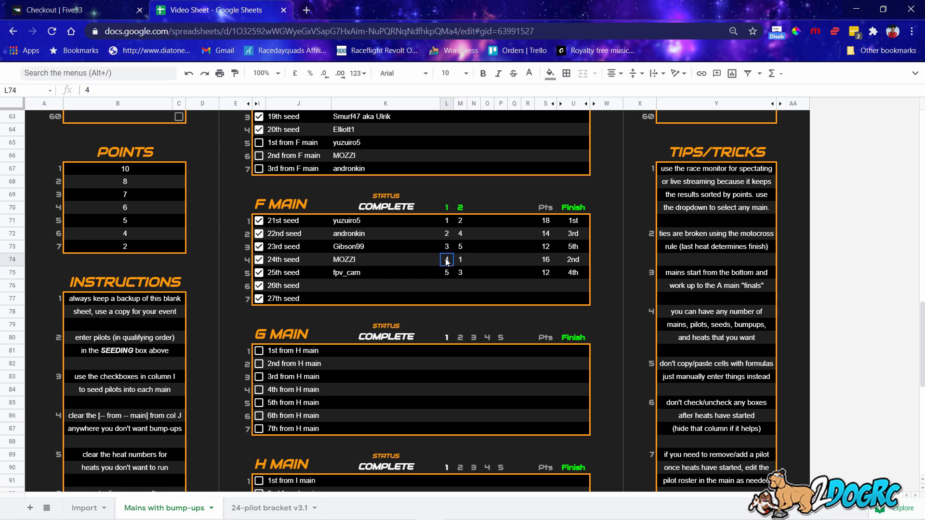
pyautogui.click(449, 273)
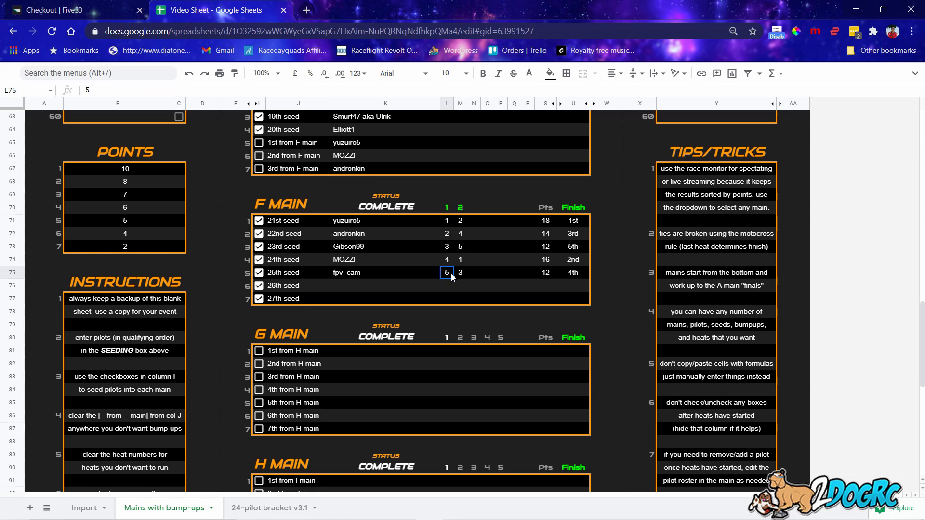
pyautogui.write('1')
pyautogui.press('Return')
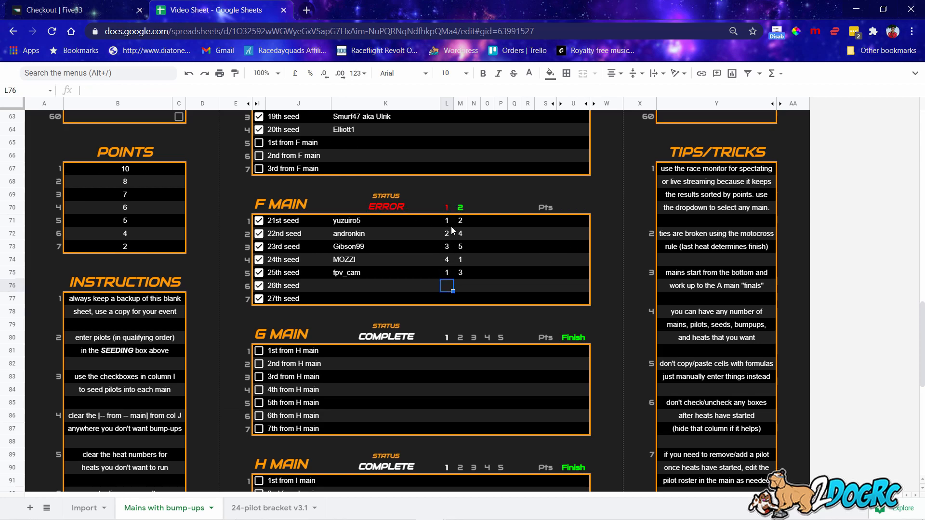
pyautogui.click(449, 273)
pyautogui.write('5')
pyautogui.click(460, 273)
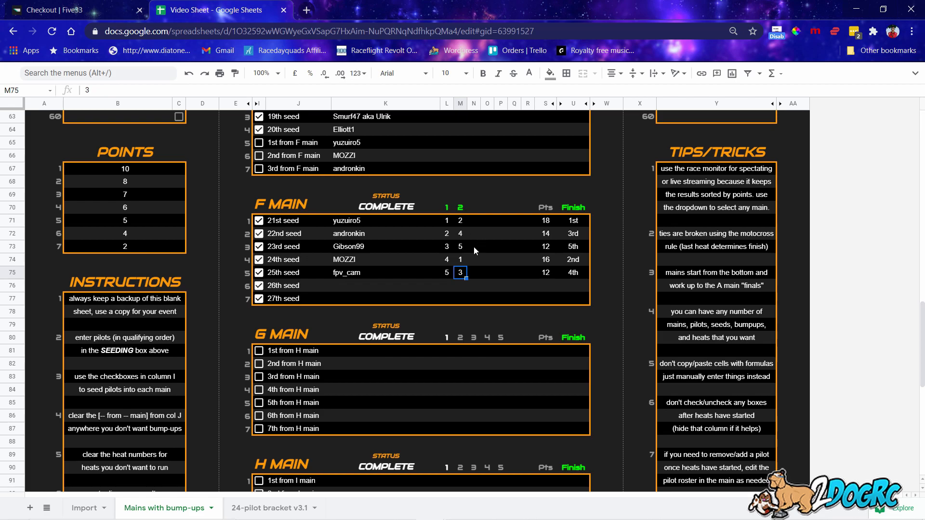
pyautogui.scroll(1, 474, 249)
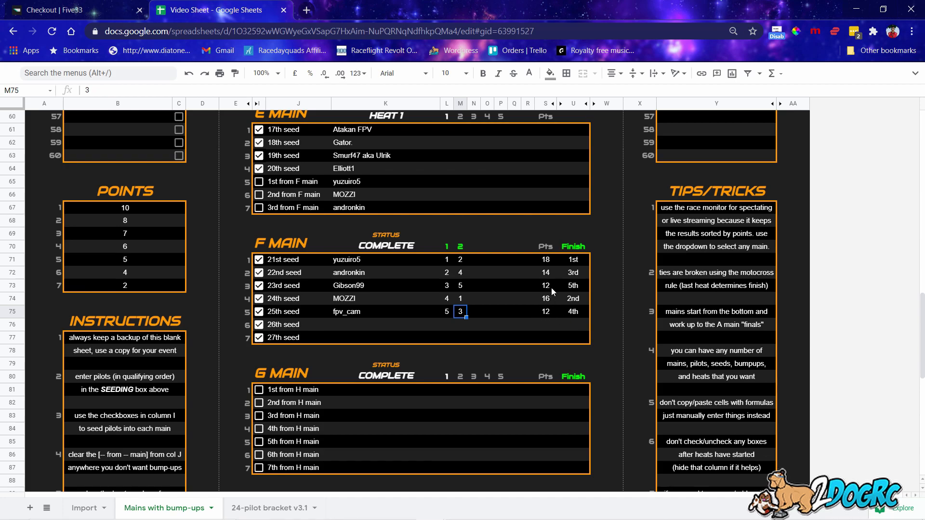
# Inspect the F main heat 2 positions and the Finish and points formulas.
pyautogui.click(459, 288)
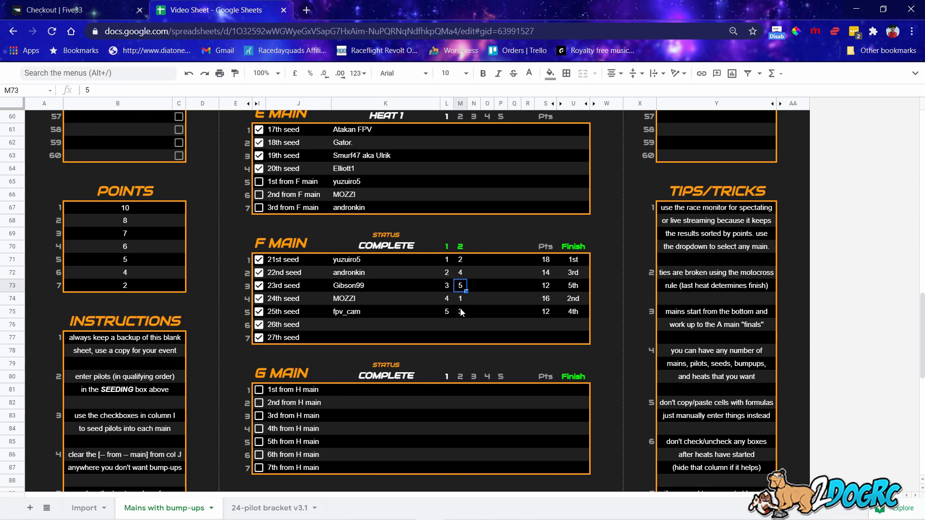
pyautogui.click(558, 312)
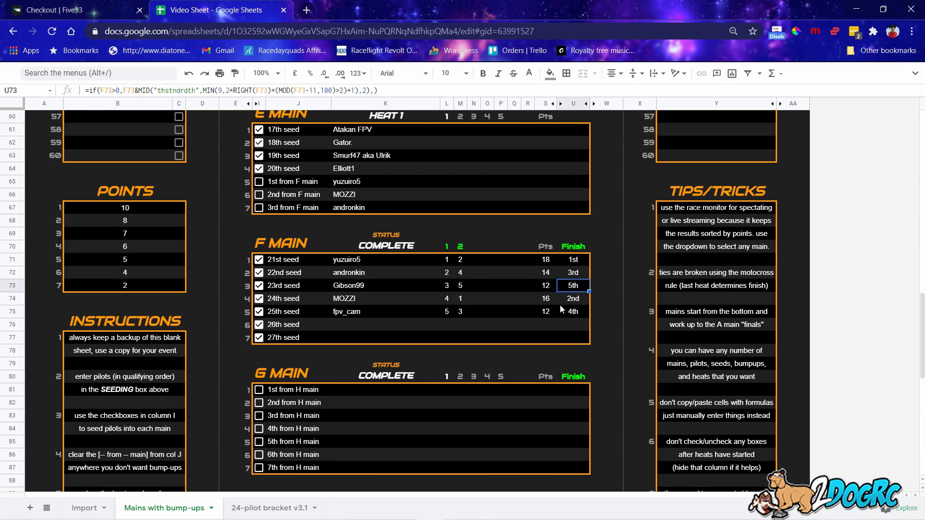
pyautogui.click(549, 285)
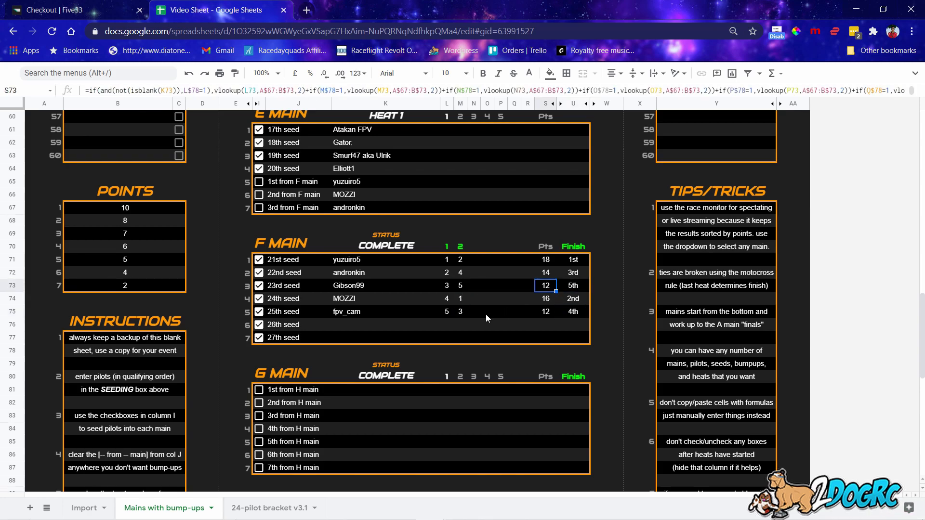
pyautogui.click(458, 313)
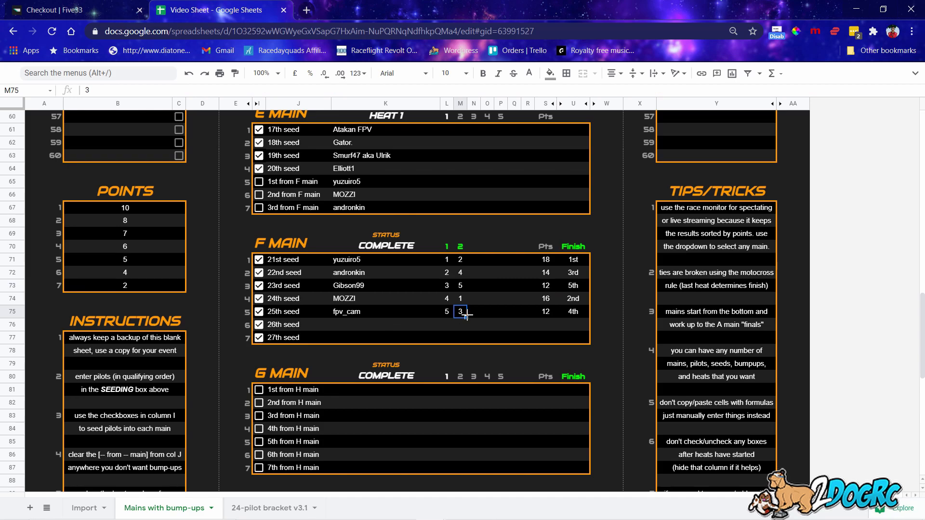
pyautogui.click(465, 287)
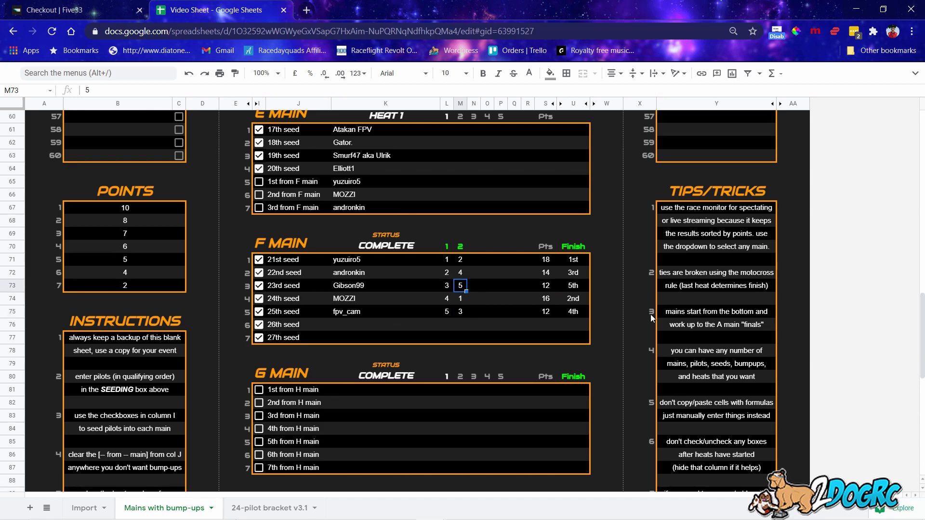
pyautogui.scroll(3, 657, 332)
pyautogui.scroll(6, 657, 332)
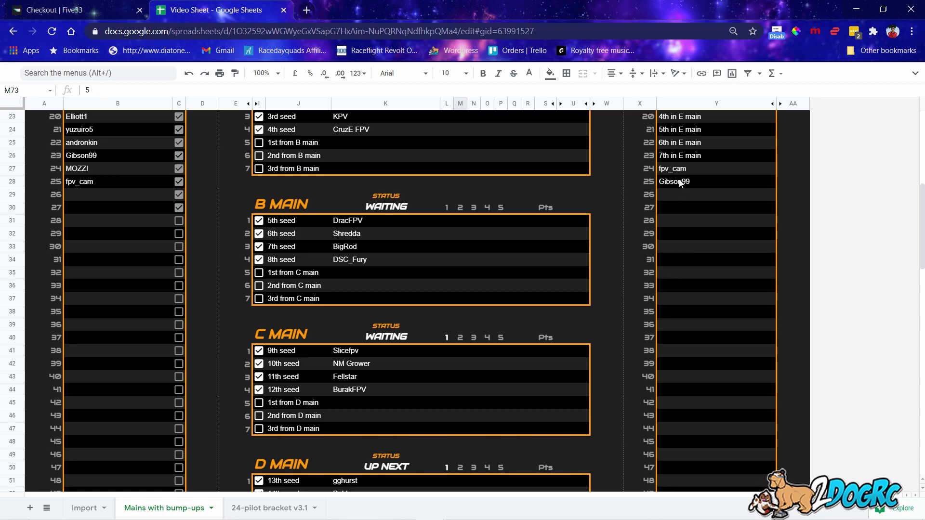
pyautogui.click(680, 169)
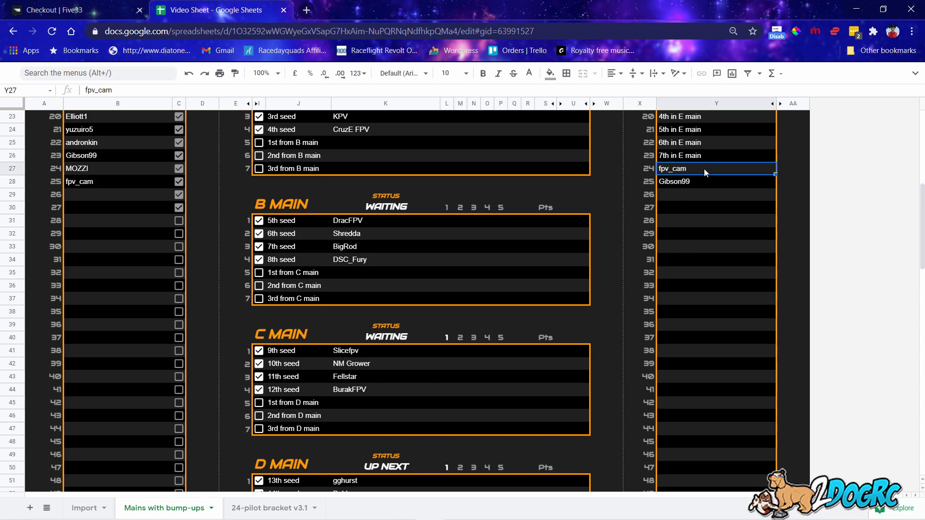
pyautogui.scroll(-8, 452, 374)
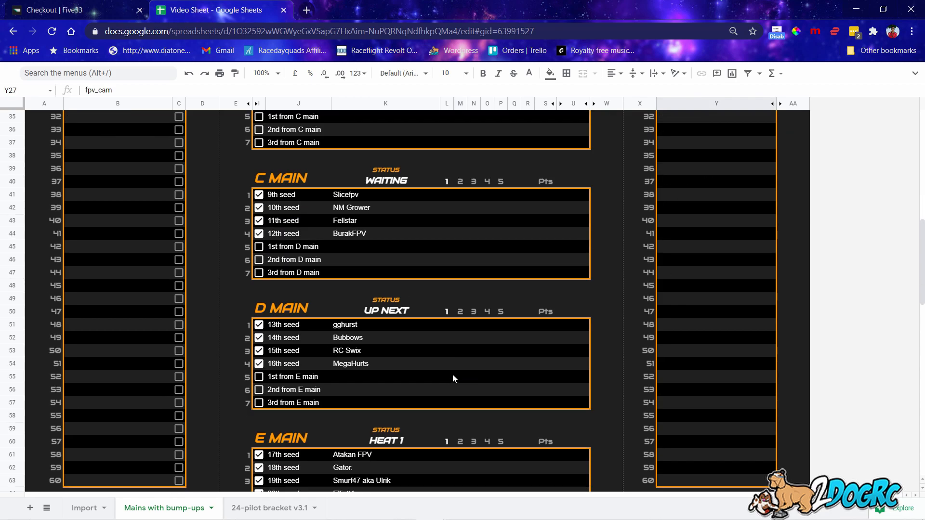
# Add a third heat to the F main by entering 3 in N70.
pyautogui.click(478, 287)
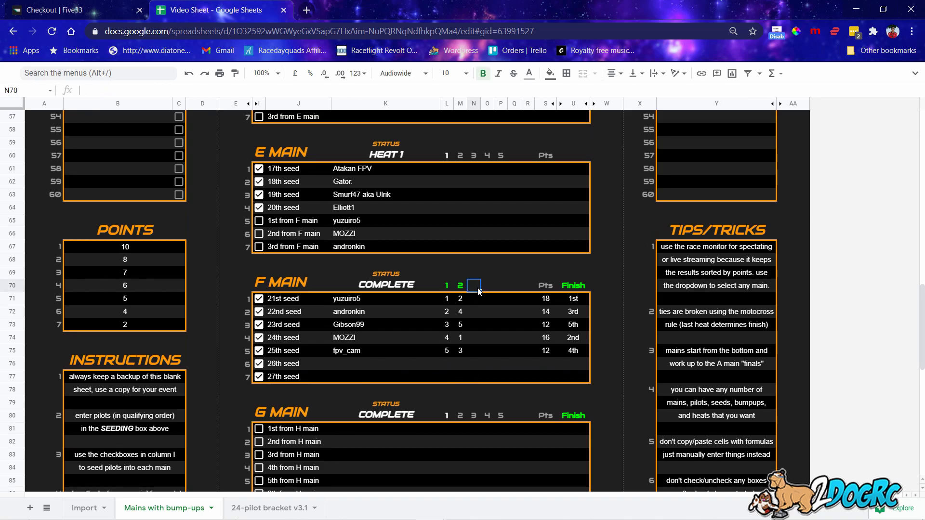
pyautogui.write('3')
pyautogui.press('Return')
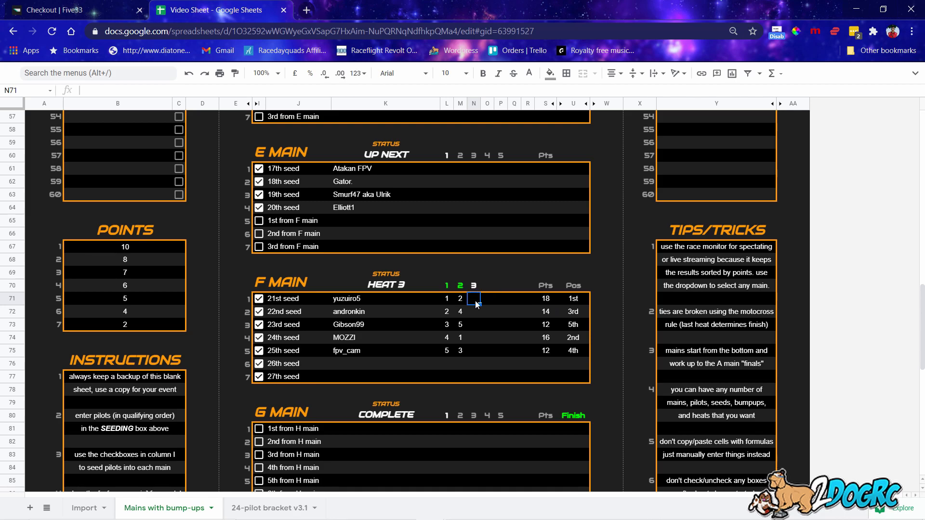
# Enter F main heat 3 positions 1, 3, 4, 2, 5 in N71:N75.
pyautogui.write('1')
pyautogui.click(469, 310)
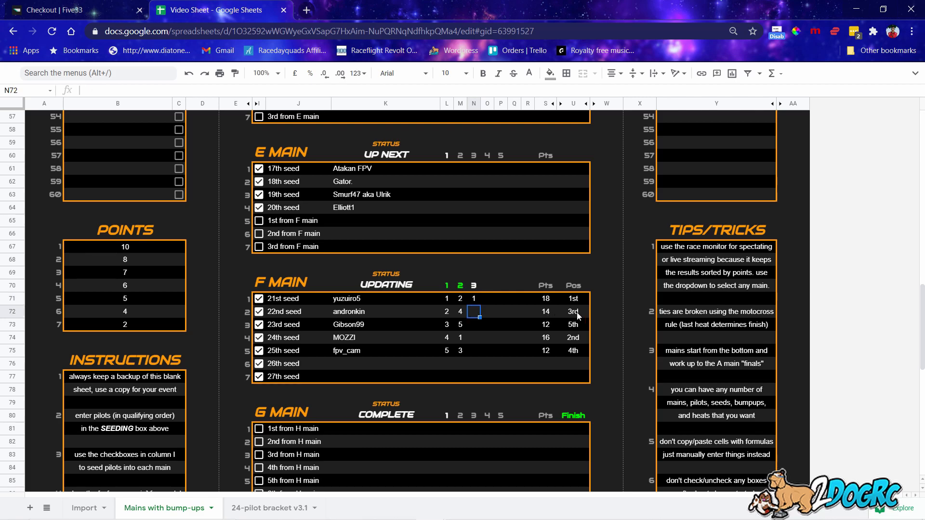
pyautogui.write('3')
pyautogui.click(474, 328)
pyautogui.click(472, 336)
pyautogui.write('2')
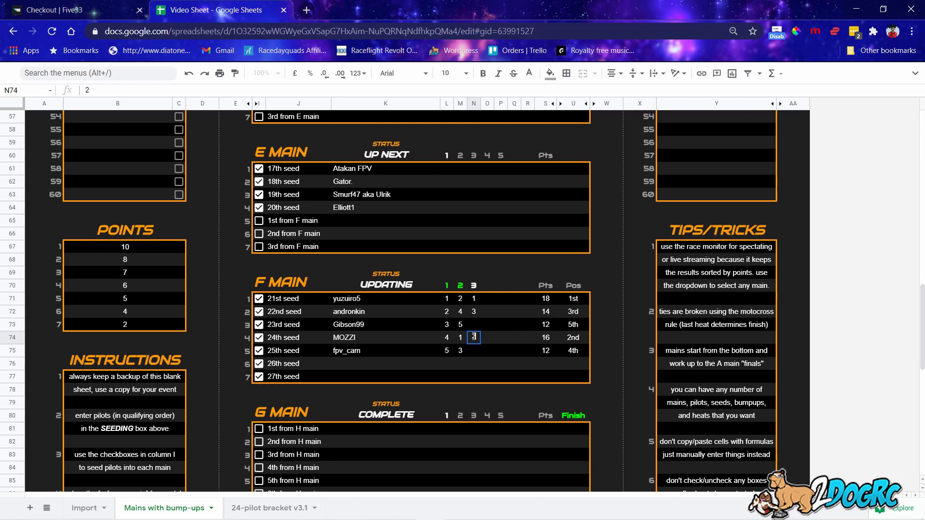
pyautogui.click(507, 329)
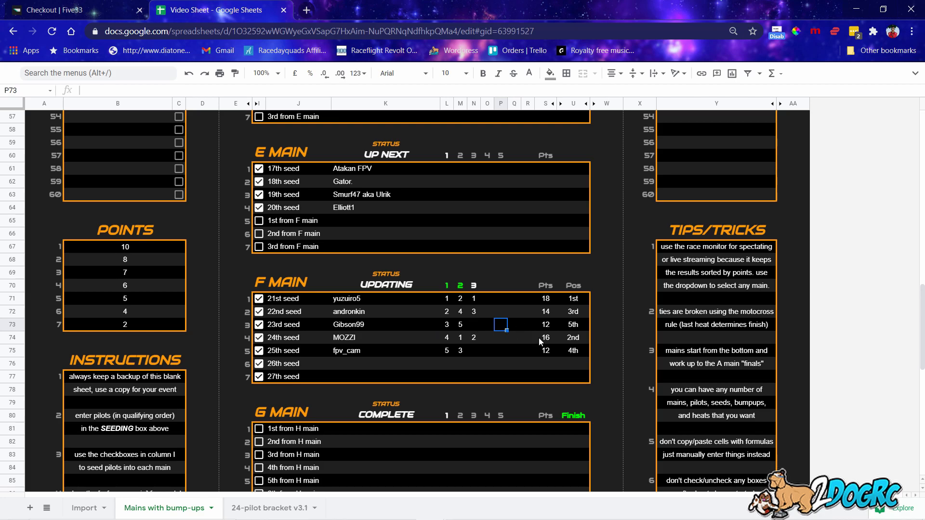
pyautogui.click(479, 352)
pyautogui.doubleClick(478, 353)
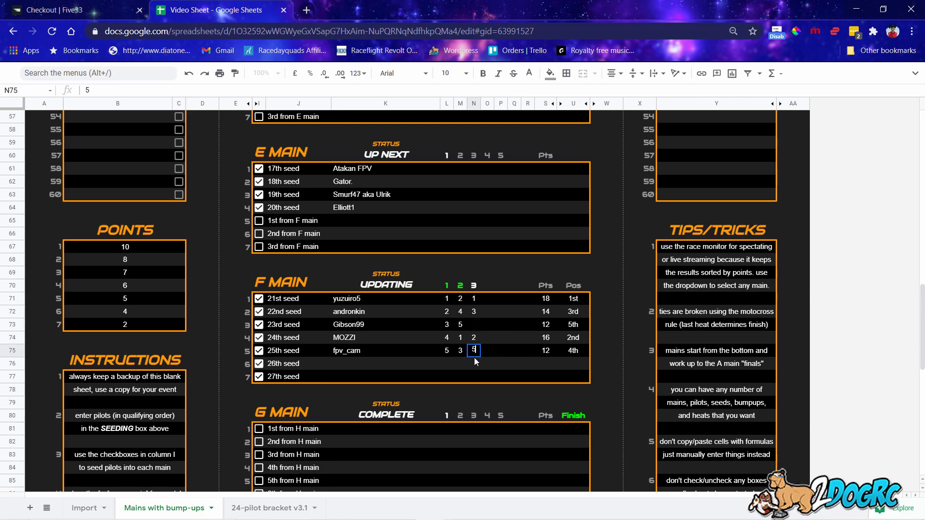
pyautogui.click(475, 328)
pyautogui.write('4')
pyautogui.click(503, 271)
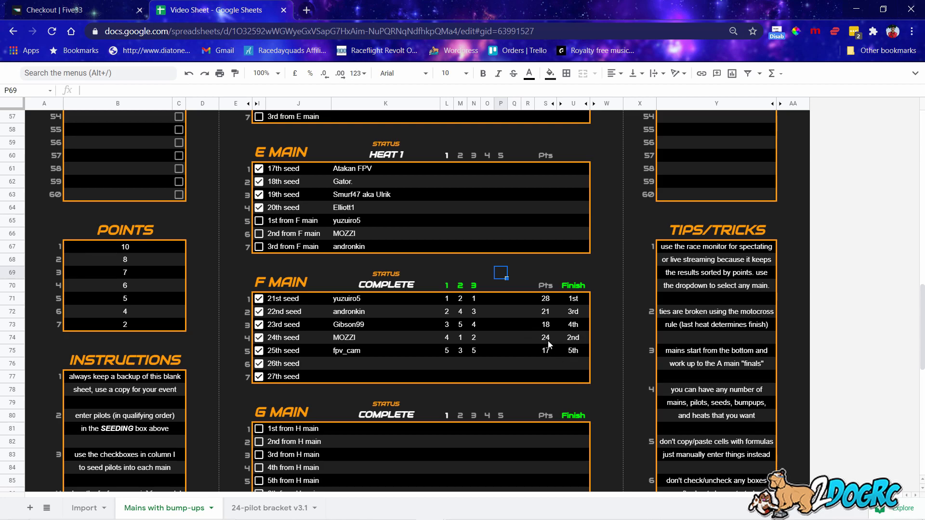
# Choose E MAIN in the race monitor dropdown.
pyautogui.scroll(10, 491, 325)
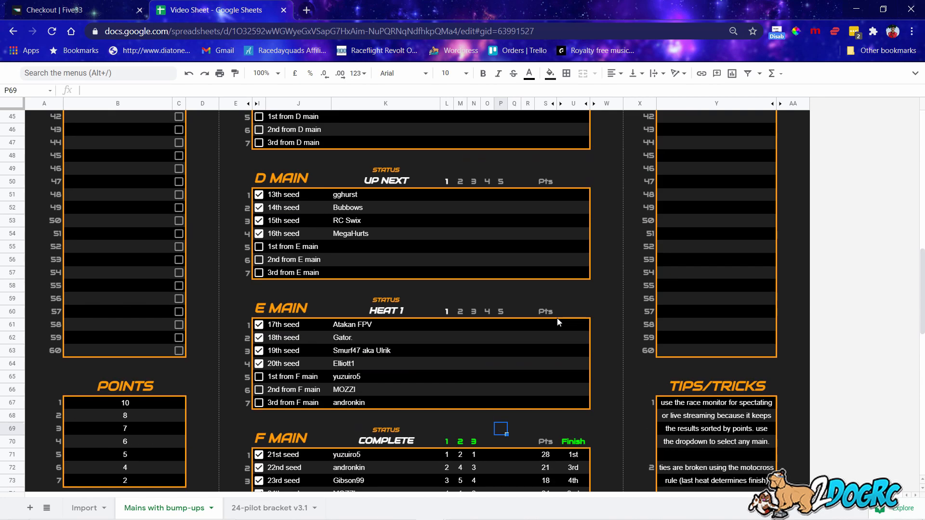
pyautogui.scroll(-11, 518, 314)
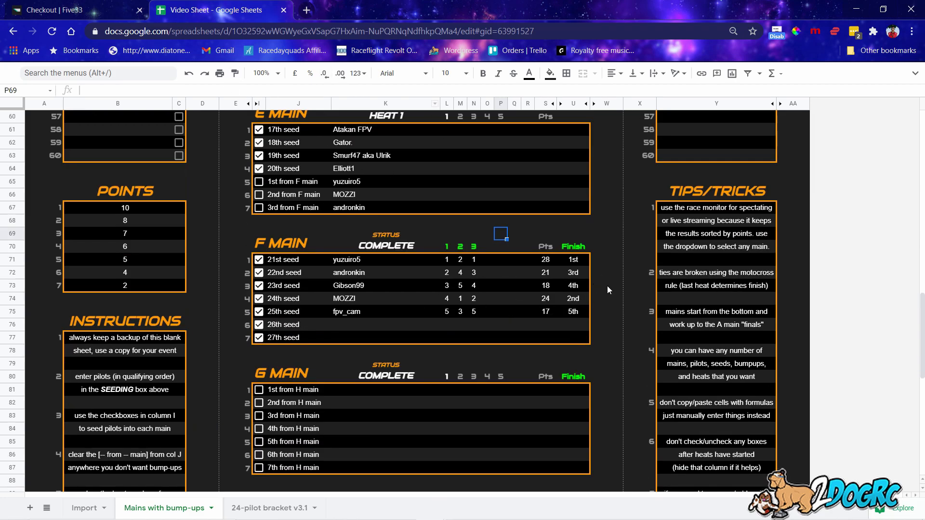
pyautogui.scroll(19, 378, 298)
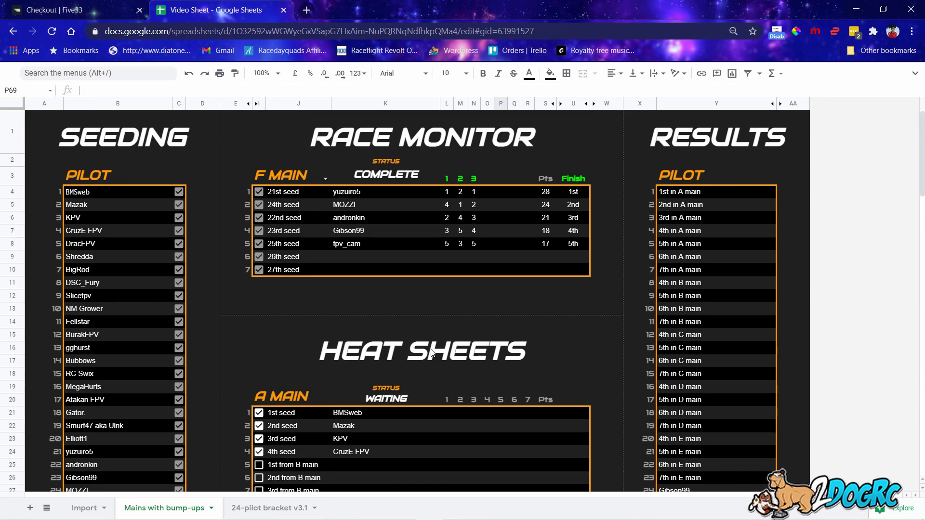
pyautogui.click(325, 179)
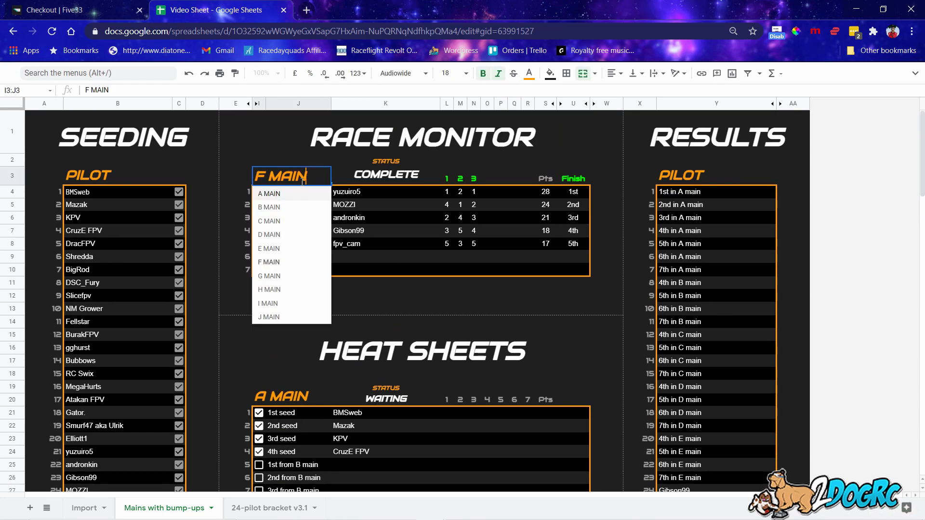
pyautogui.click(270, 248)
# Score E main heat 1 with positions 1–7 in L61:L67.
pyautogui.scroll(-13, 446, 305)
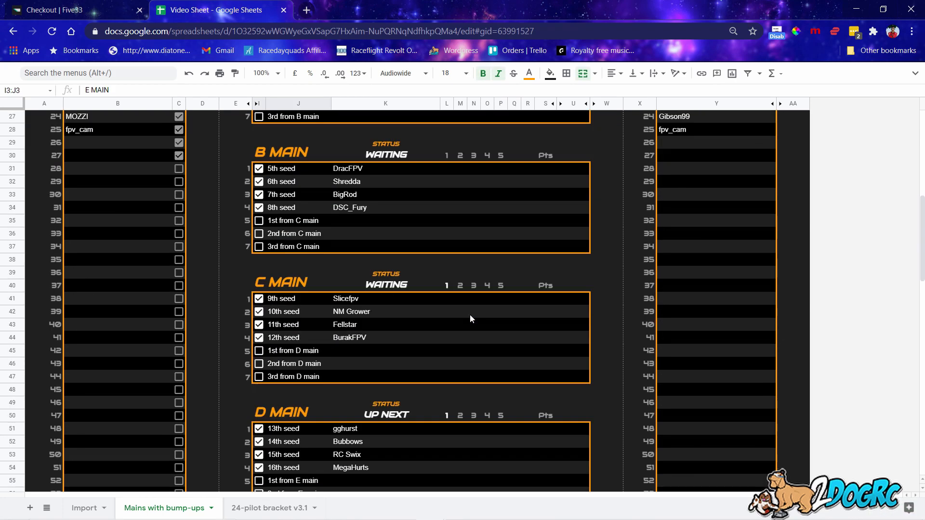
pyautogui.scroll(-4, 475, 314)
pyautogui.click(451, 194)
pyautogui.write('1')
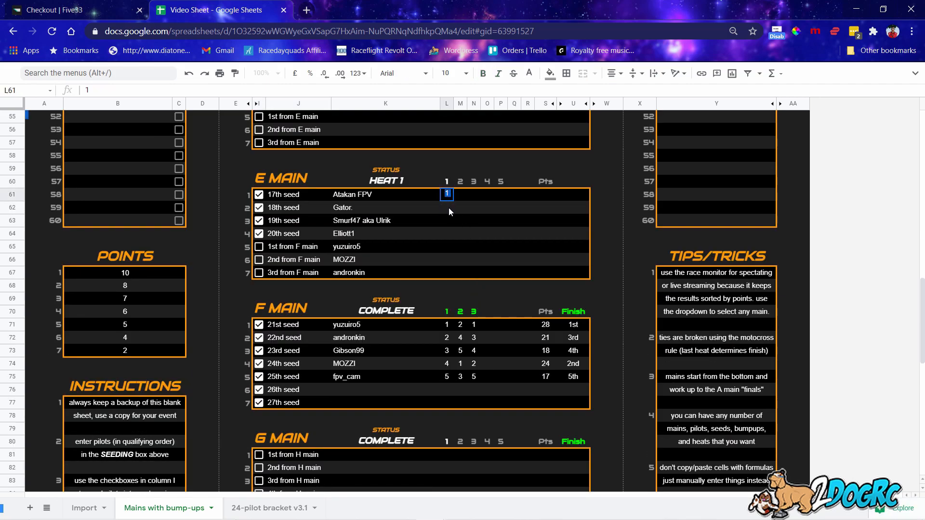
pyautogui.click(449, 207)
pyautogui.write('2')
pyautogui.click(450, 221)
pyautogui.write('3')
pyautogui.click(446, 232)
pyautogui.write('4')
pyautogui.click(451, 246)
pyautogui.write('5')
pyautogui.click(447, 261)
pyautogui.write('6')
pyautogui.click(450, 271)
pyautogui.write('7')
pyautogui.click(469, 232)
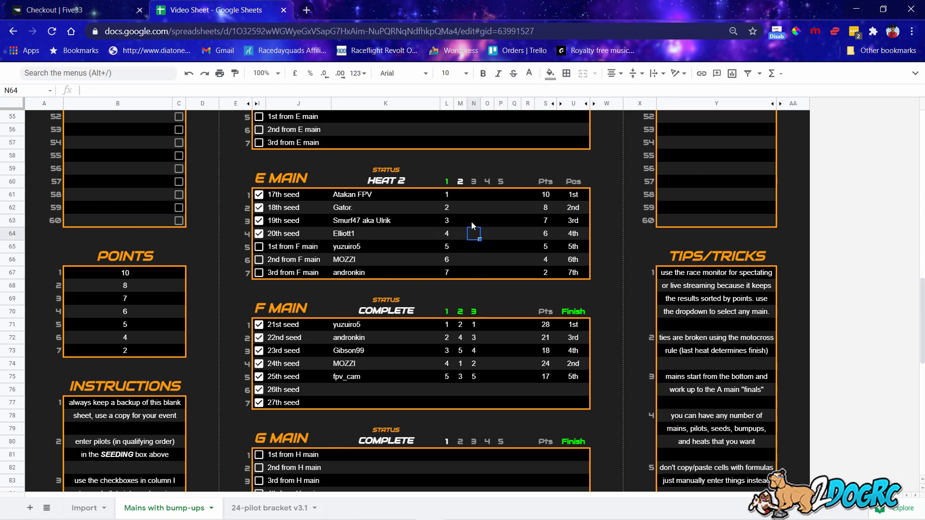
# Delete the E main heat headers 2–5 in M60:P60, leaving a single heat.
pyautogui.click(462, 182)
pyautogui.press('Delete')
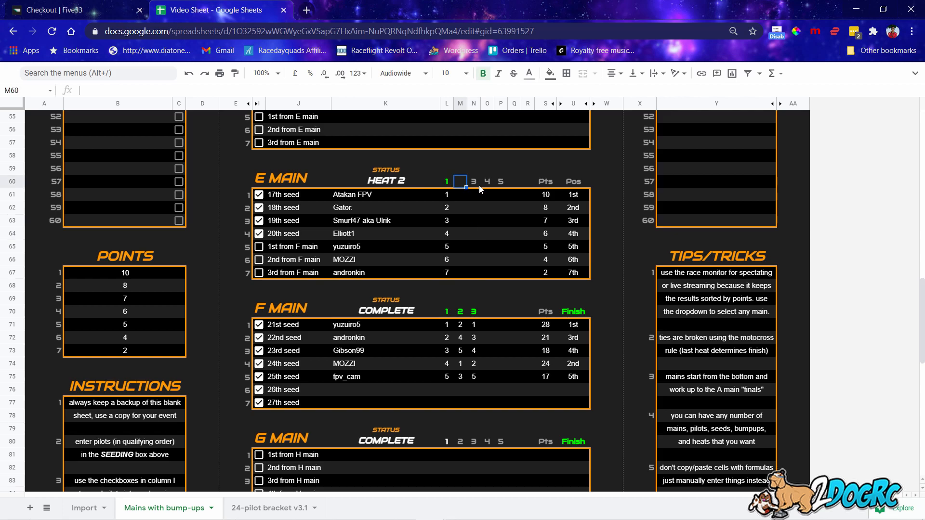
pyautogui.click(475, 184)
pyautogui.press('Delete')
pyautogui.click(488, 183)
pyautogui.press('Delete')
pyautogui.click(500, 182)
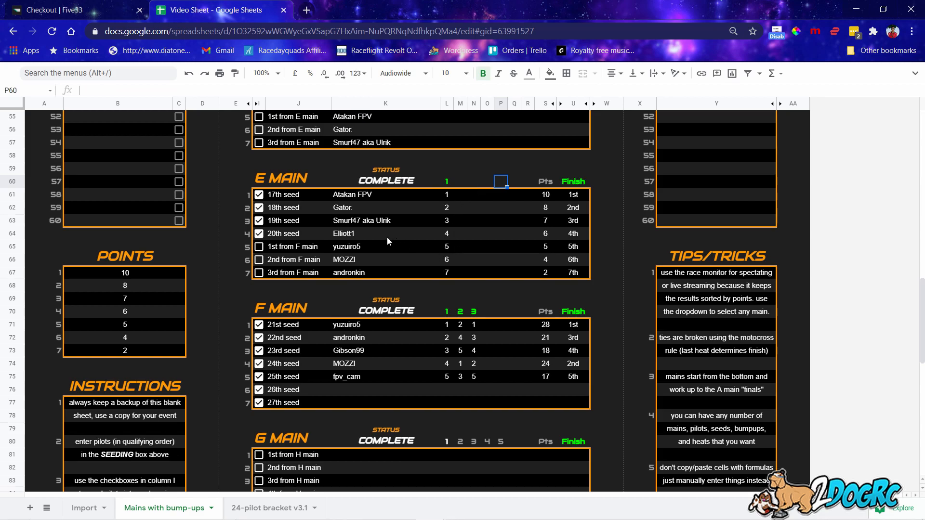
pyautogui.scroll(2, 390, 236)
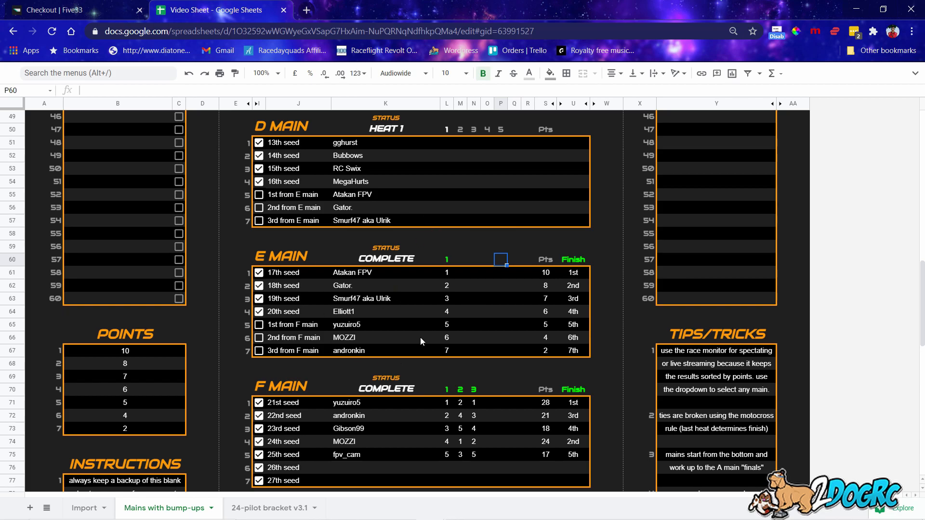
# Uncheck and recheck the 16th seed's D main checkbox, then review the mains.
pyautogui.click(259, 181)
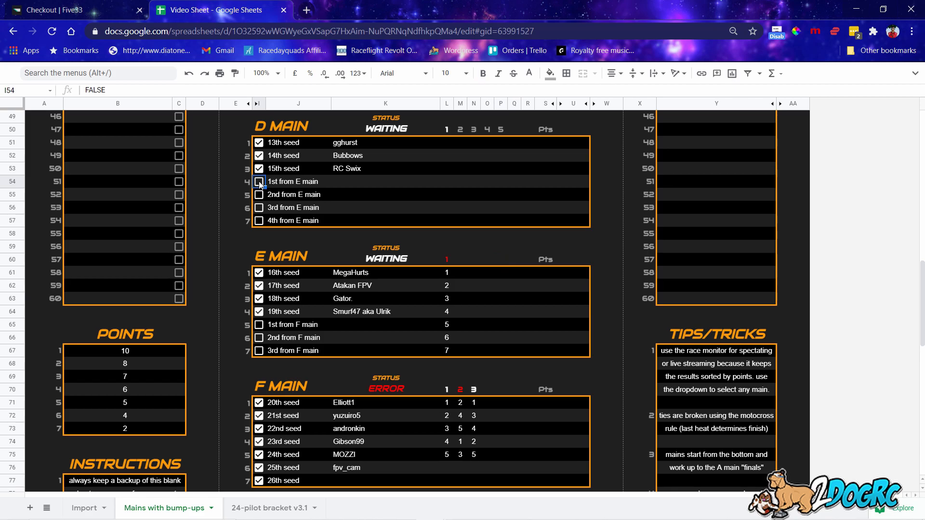
pyautogui.click(259, 181)
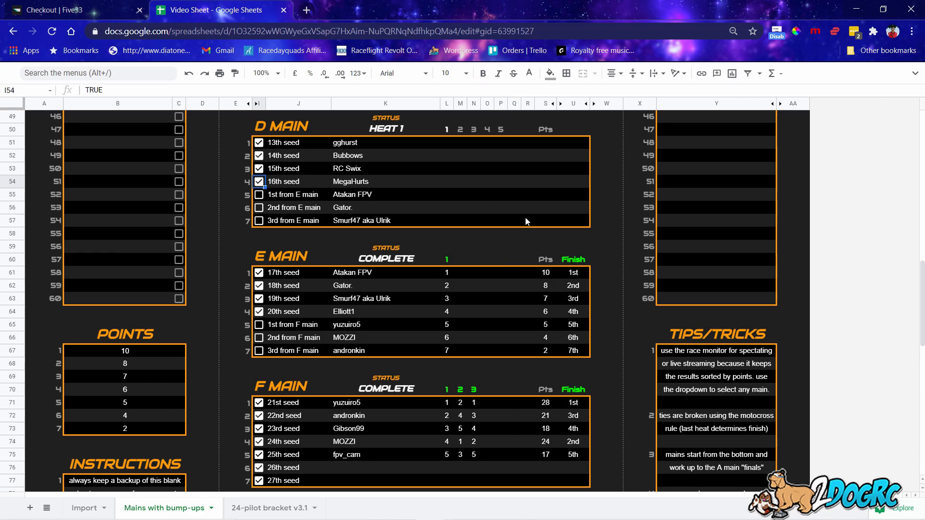
pyautogui.scroll(8, 363, 284)
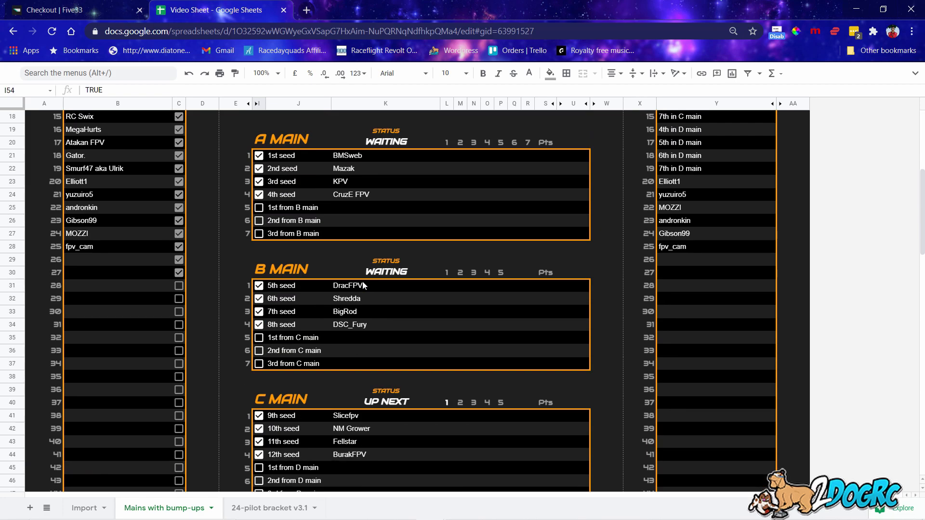
pyautogui.scroll(5, 363, 285)
pyautogui.scroll(-3, 351, 267)
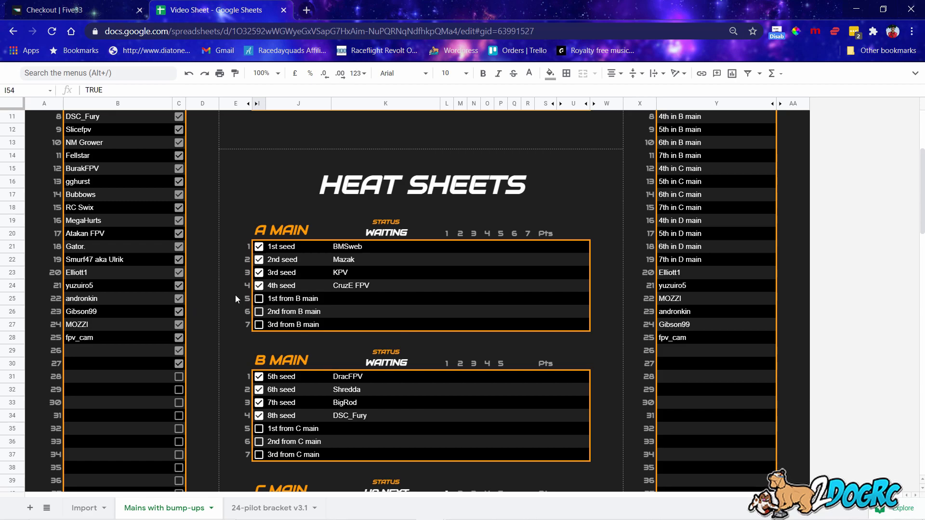
pyautogui.scroll(-3, 524, 297)
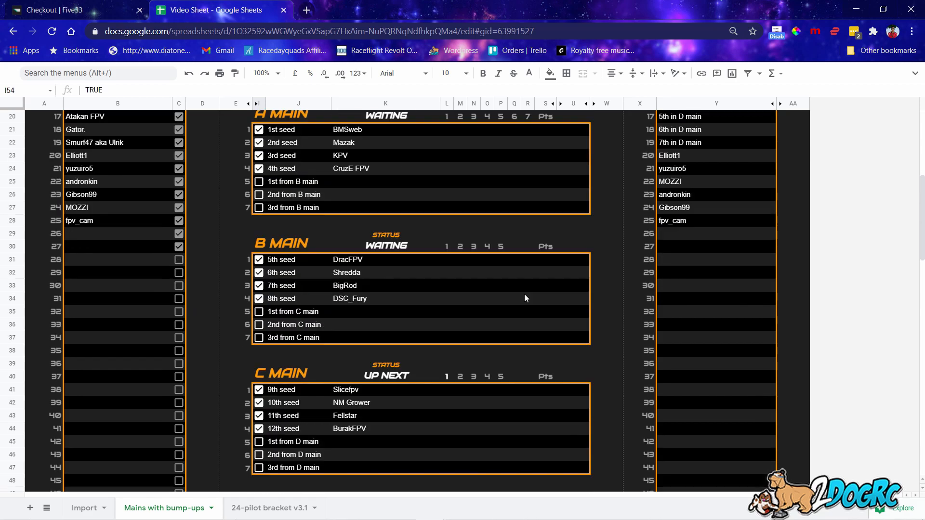
# On the Import sheet, enter the new pilot name AwsomeSauce in E152.
pyautogui.click(93, 508)
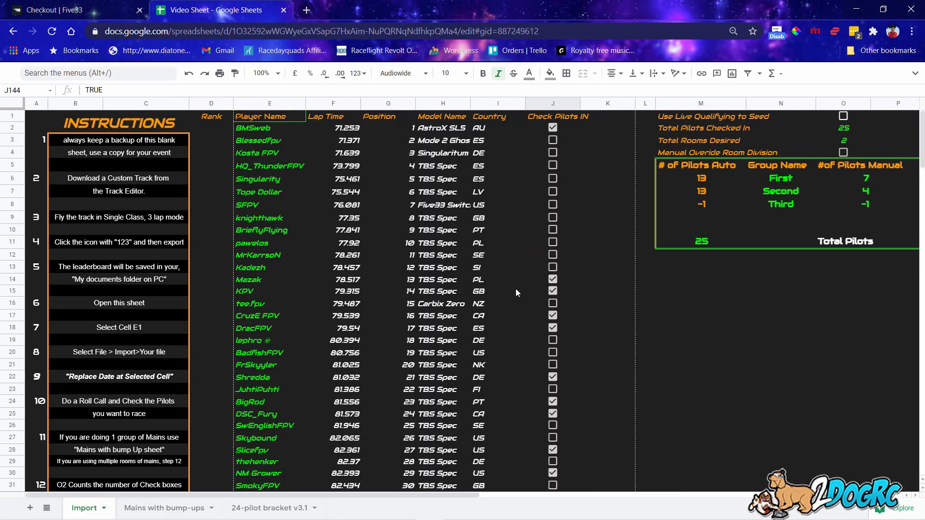
pyautogui.scroll(-9, 402, 305)
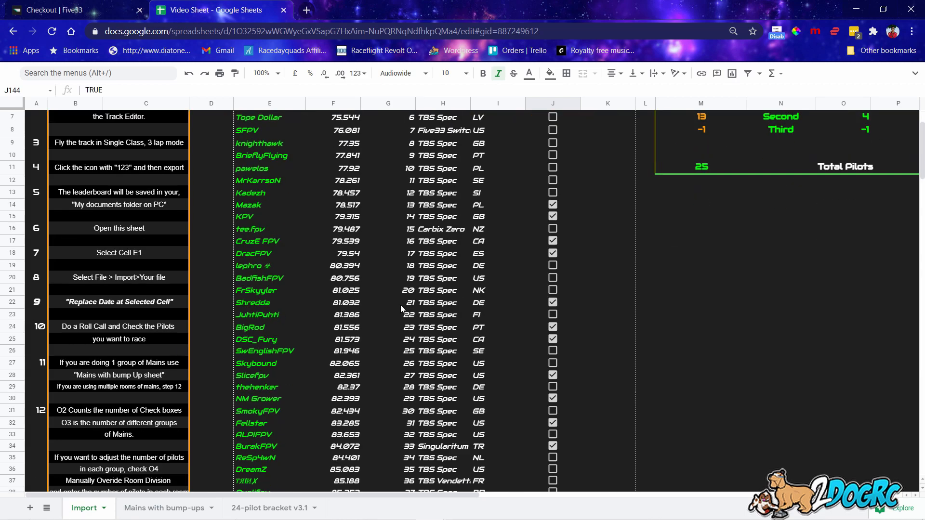
pyautogui.scroll(7, 391, 295)
pyautogui.scroll(-20, 391, 296)
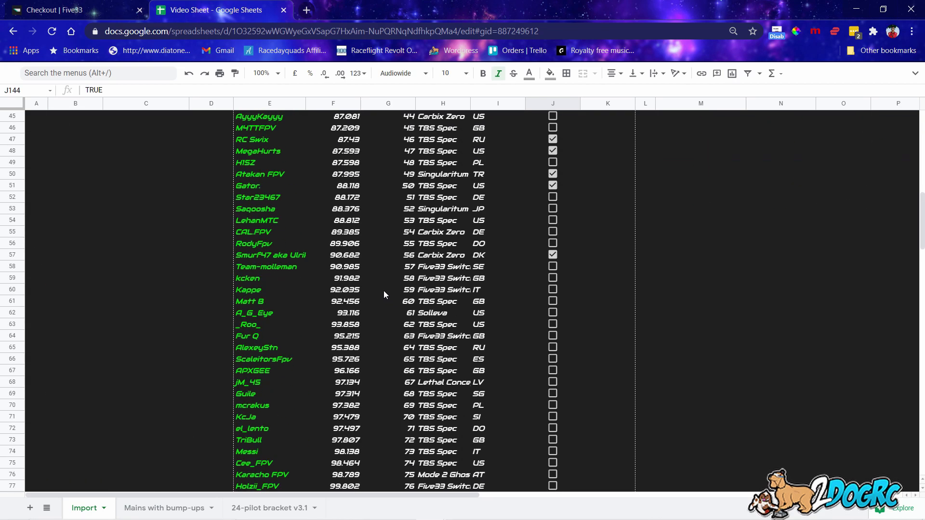
pyautogui.scroll(-13, 366, 277)
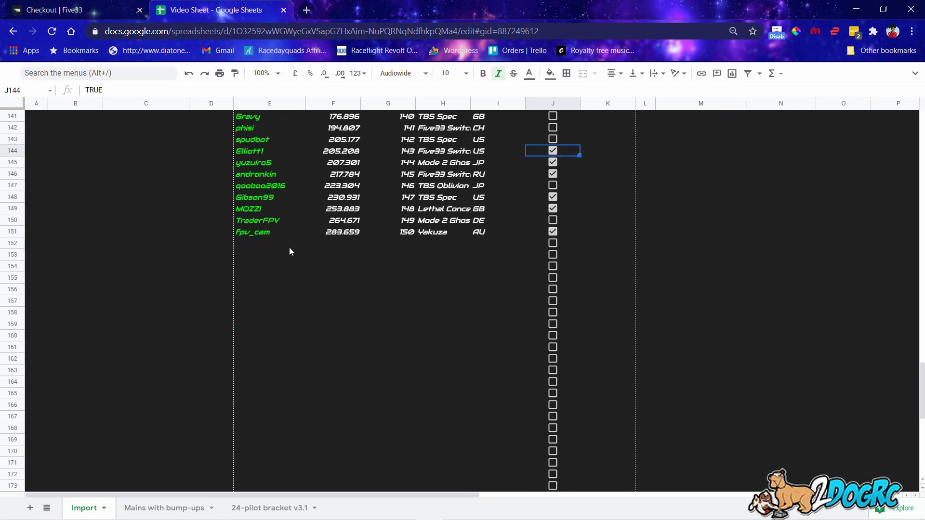
pyautogui.click(263, 245)
pyautogui.write('Awseom')
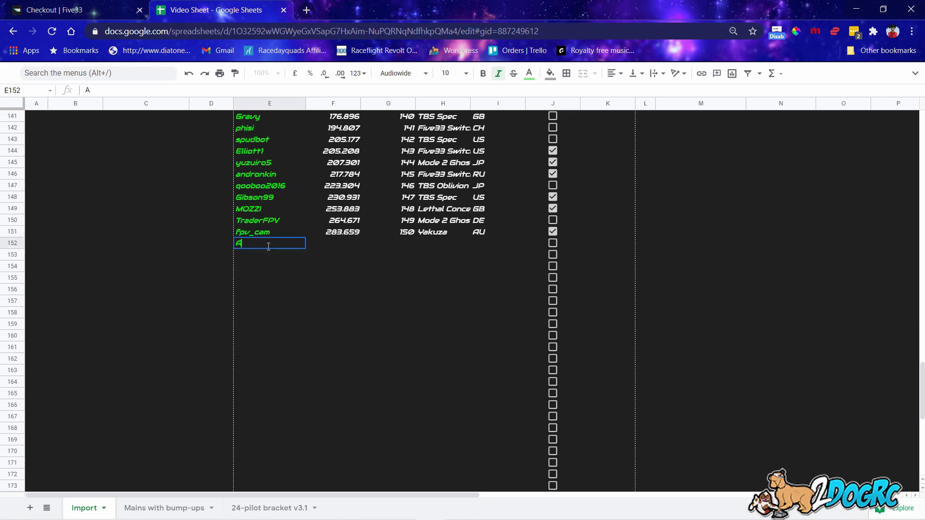
pyautogui.press('BackSpace')
pyautogui.press('BackSpace')
pyautogui.press('BackSpace')
pyautogui.write('epo')
pyautogui.press('BackSpace')
pyautogui.press('BackSpace')
pyautogui.press('BackSpace')
pyautogui.write('omeSauc')
pyautogui.press('Tab')
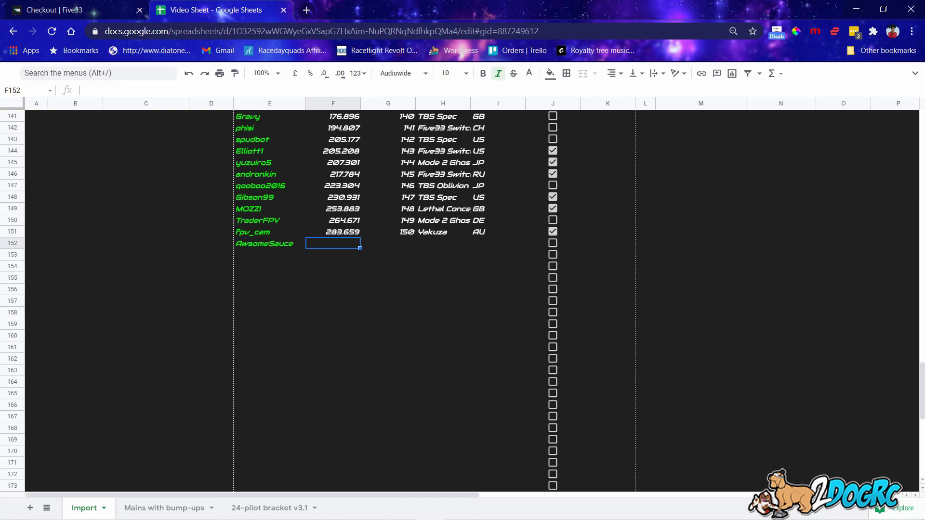
# Give AwsomeSauce a 75.4 lap time in F152 and tick the J152 check-in box.
pyautogui.scroll(9, 852, 342)
pyautogui.scroll(-4, 854, 351)
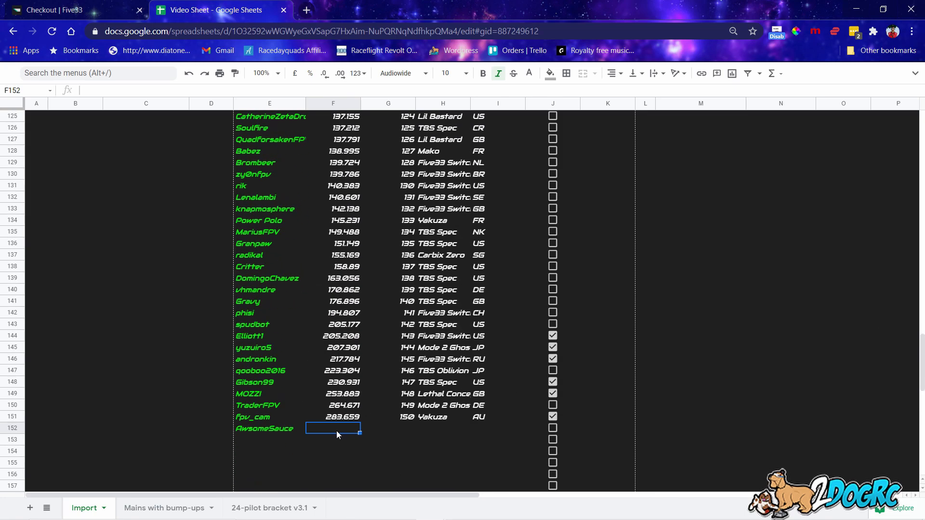
pyautogui.scroll(20, 602, 377)
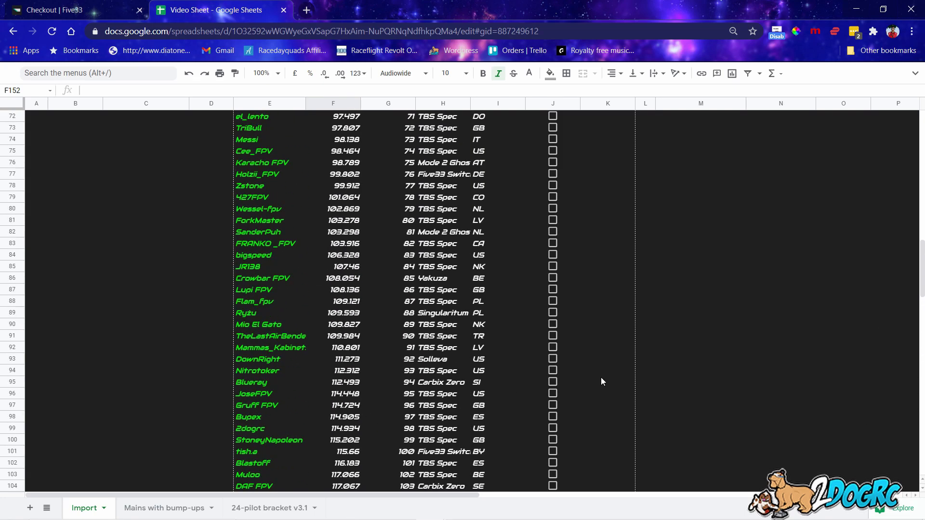
pyautogui.scroll(10, 588, 341)
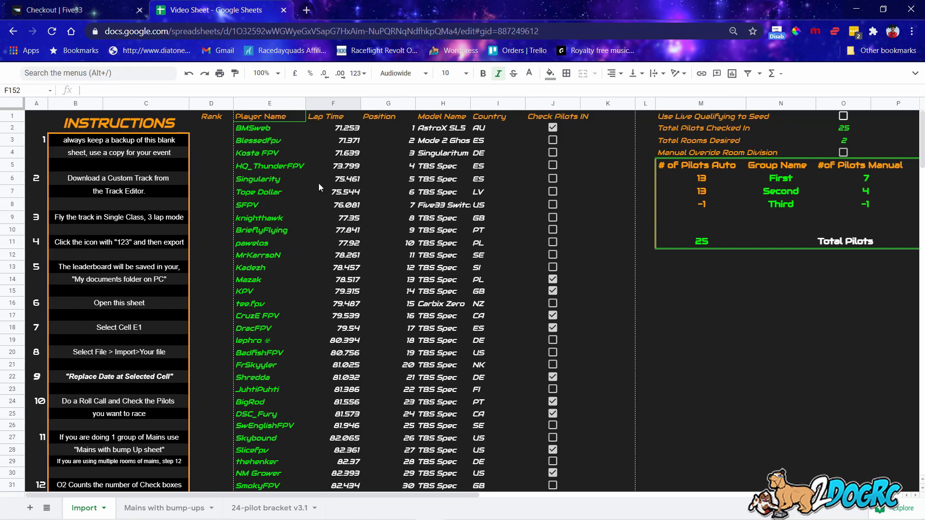
pyautogui.scroll(-20, 374, 224)
pyautogui.scroll(-20, 375, 224)
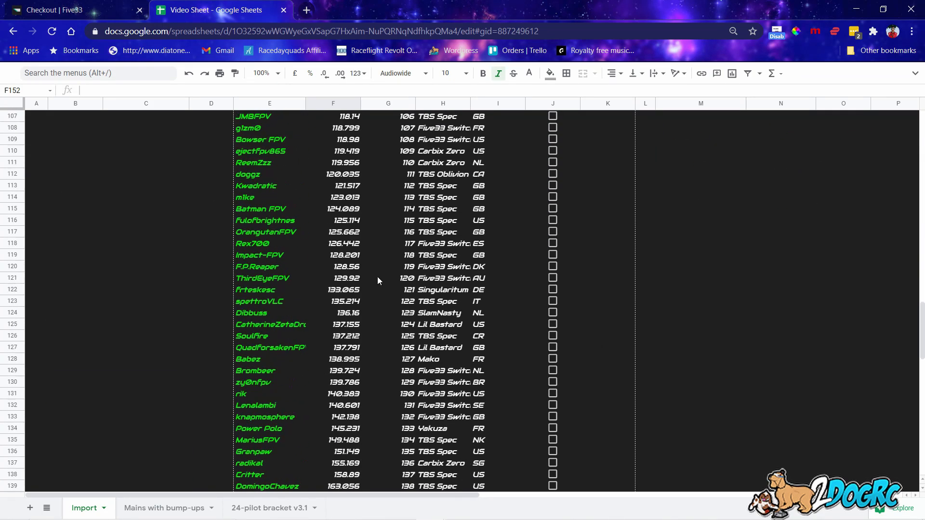
pyautogui.click(262, 210)
pyautogui.click(334, 209)
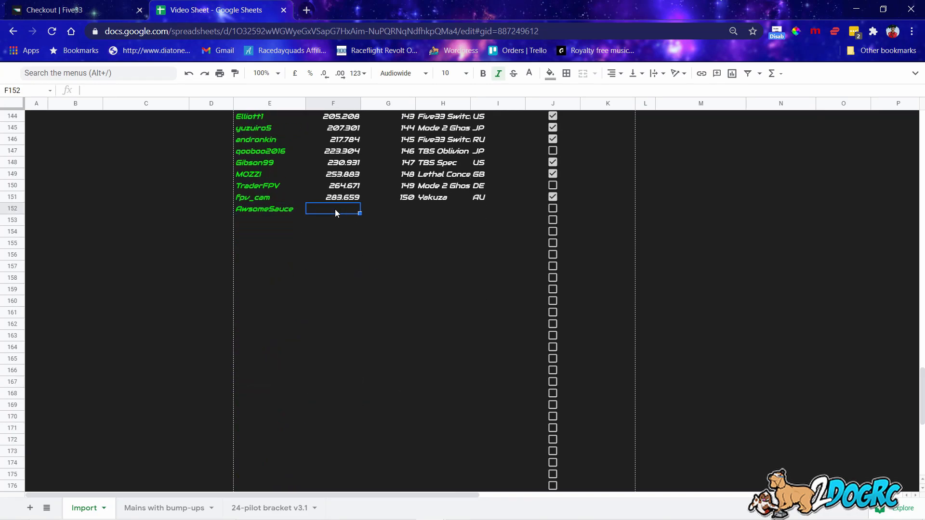
pyautogui.write('75.4')
pyautogui.press('Return')
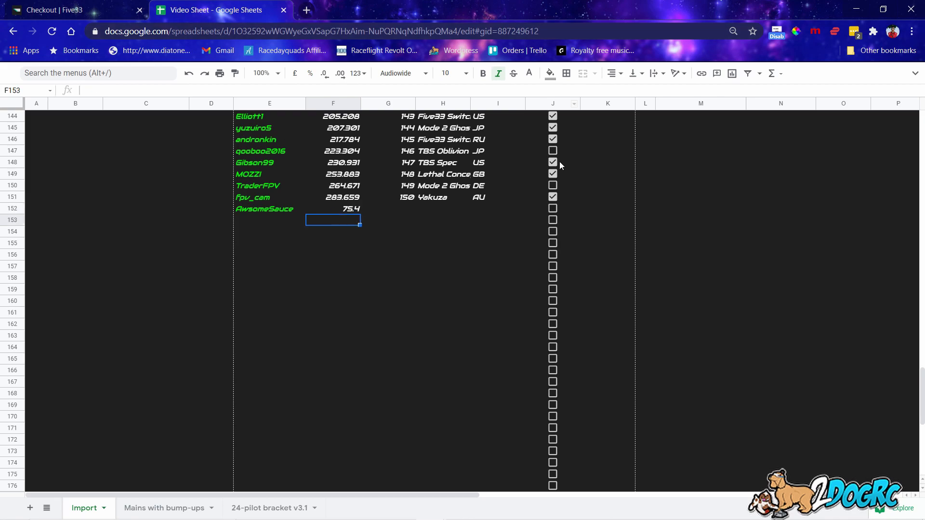
pyautogui.click(553, 208)
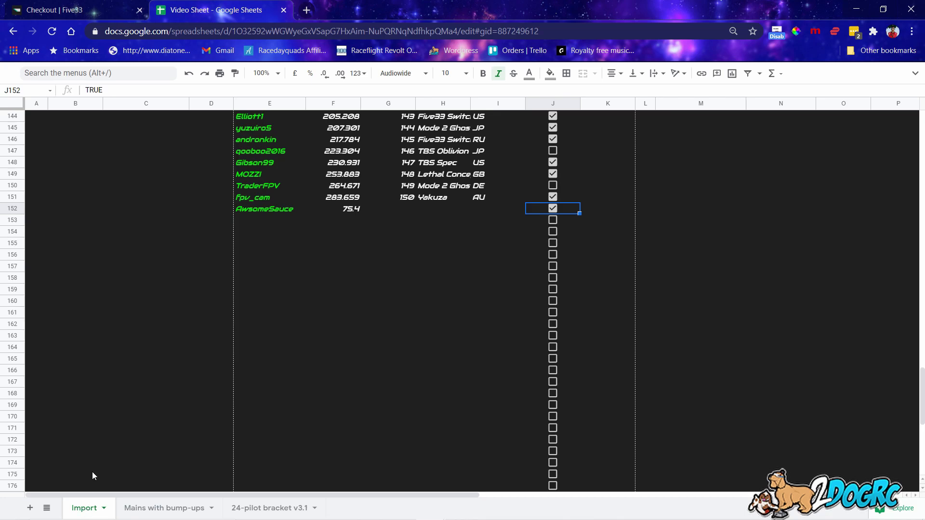
pyautogui.click(142, 508)
pyautogui.scroll(6, 83, 311)
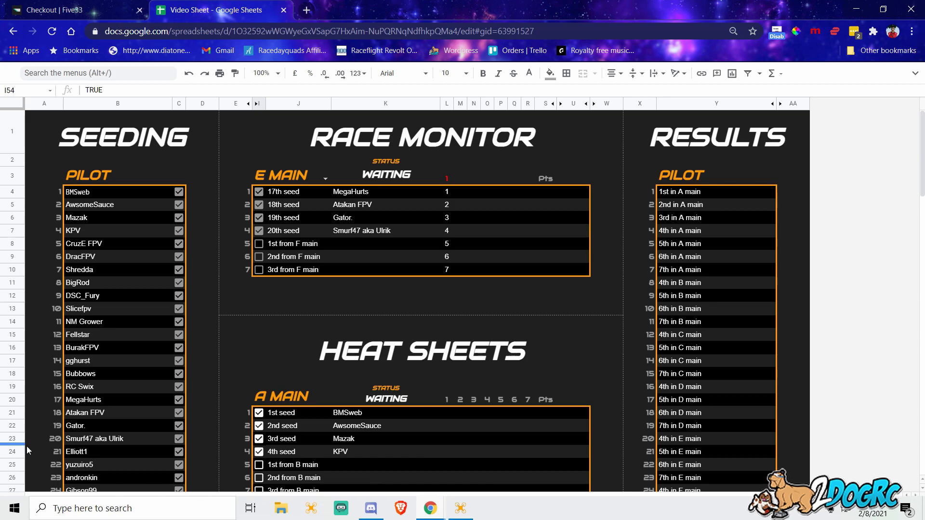
pyautogui.click(87, 509)
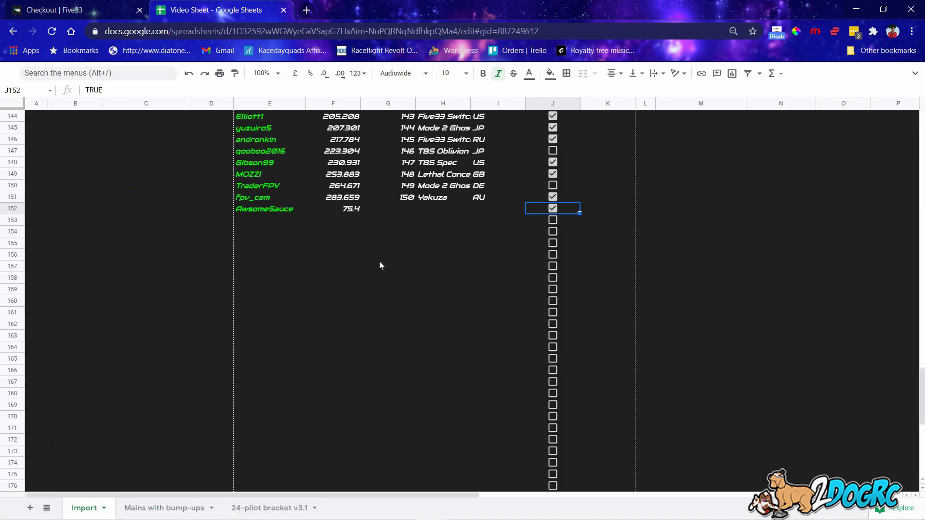
pyautogui.click(197, 508)
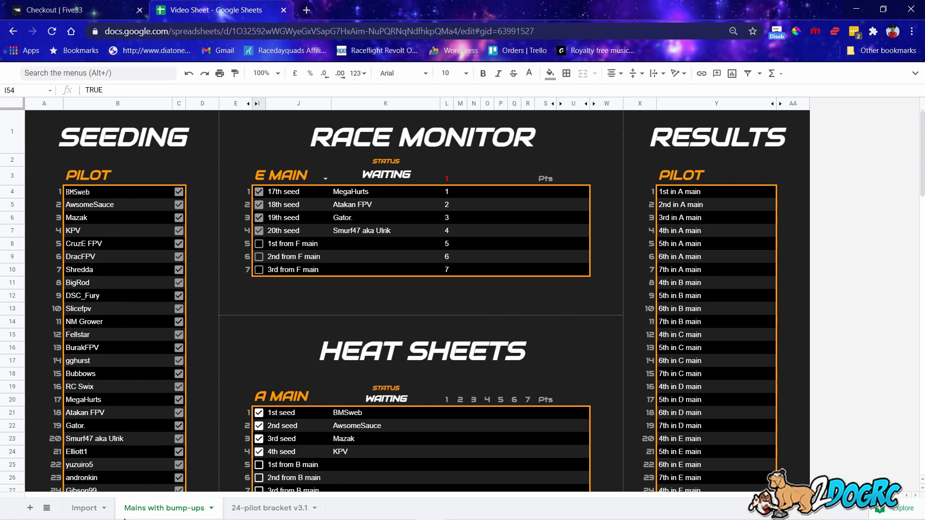
pyautogui.click(85, 508)
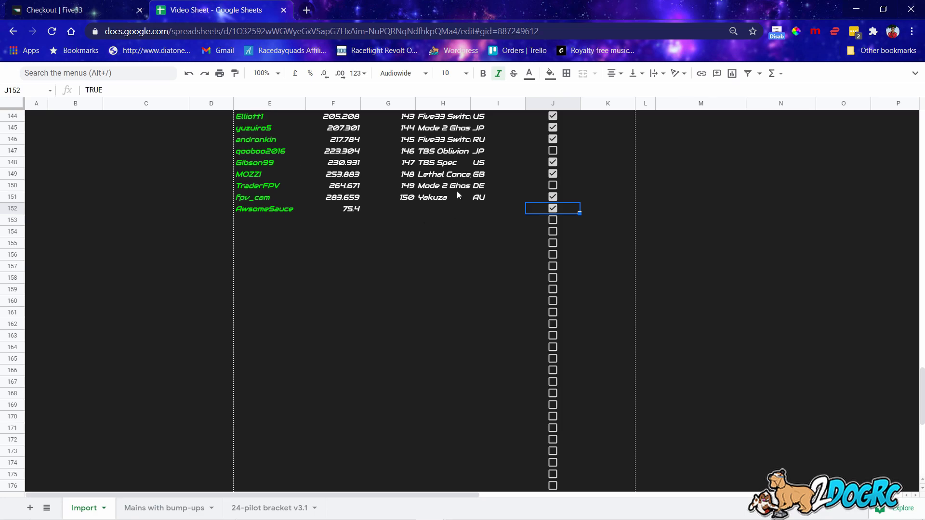
pyautogui.click(186, 509)
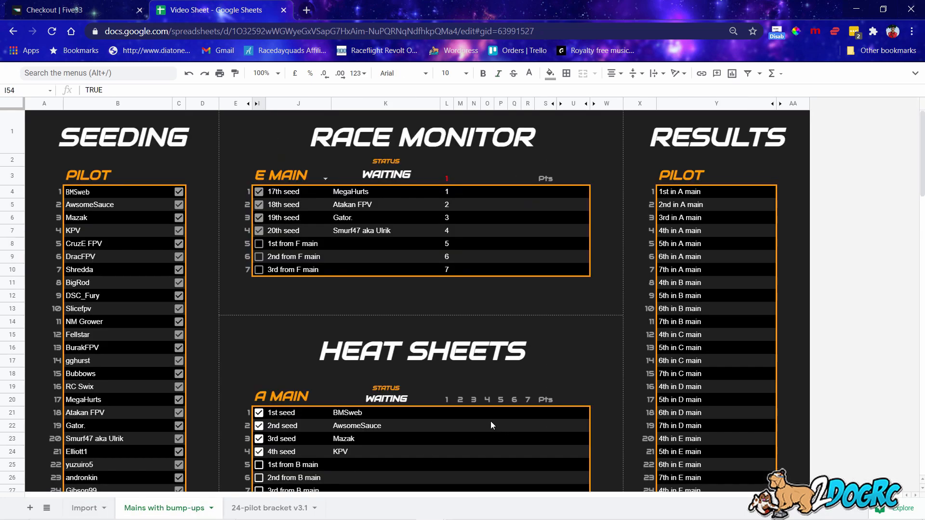
pyautogui.scroll(-3, 490, 421)
pyautogui.scroll(3, 372, 323)
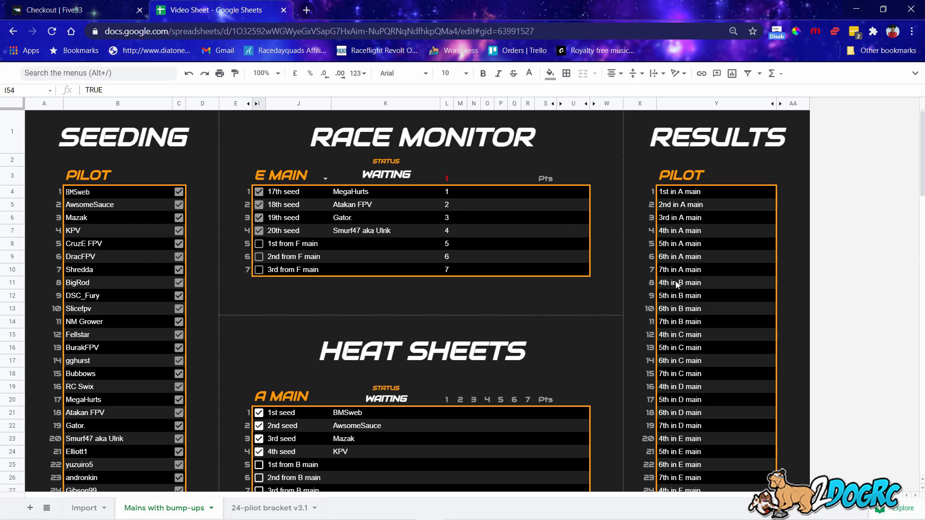
pyautogui.scroll(-3, 634, 281)
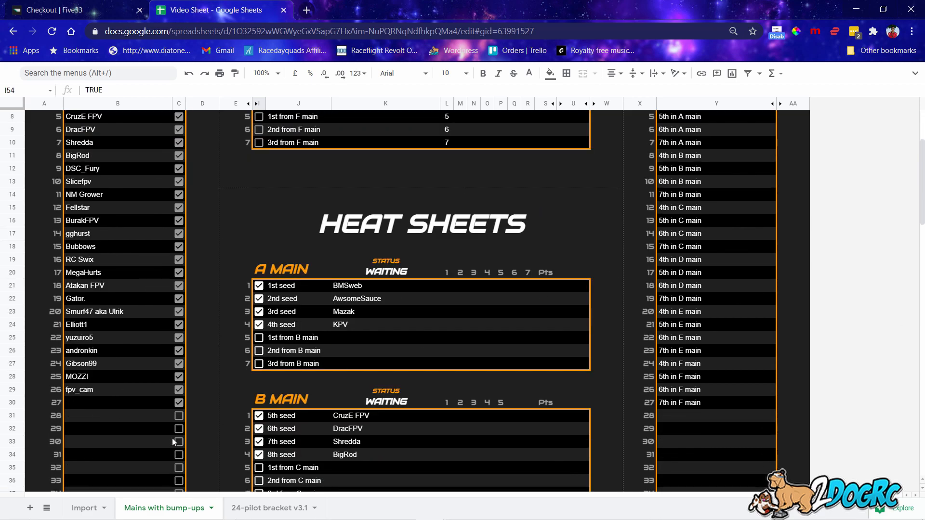
# Unhide the 36-pilot bracket v3.1 sheet, then return to the 24-pilot bracket v3.1 sheet.
pyautogui.click(265, 509)
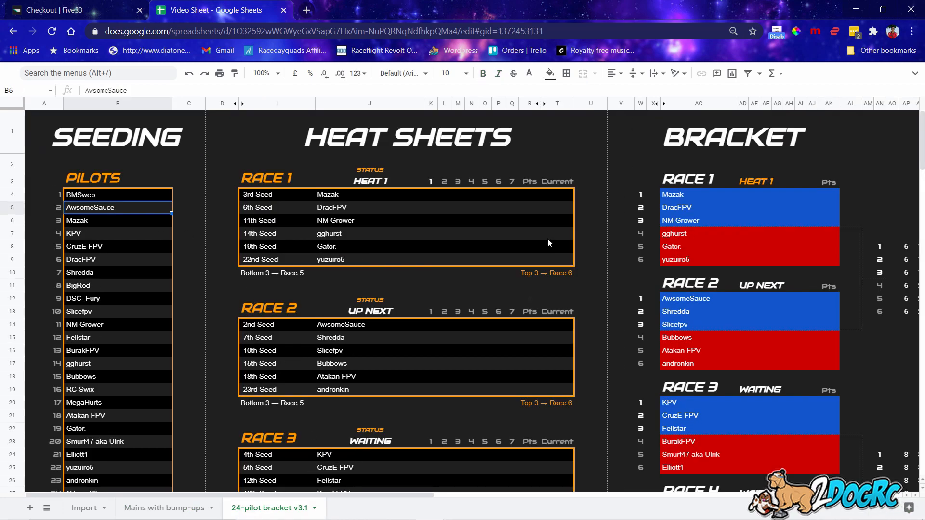
pyautogui.scroll(-3, 207, 265)
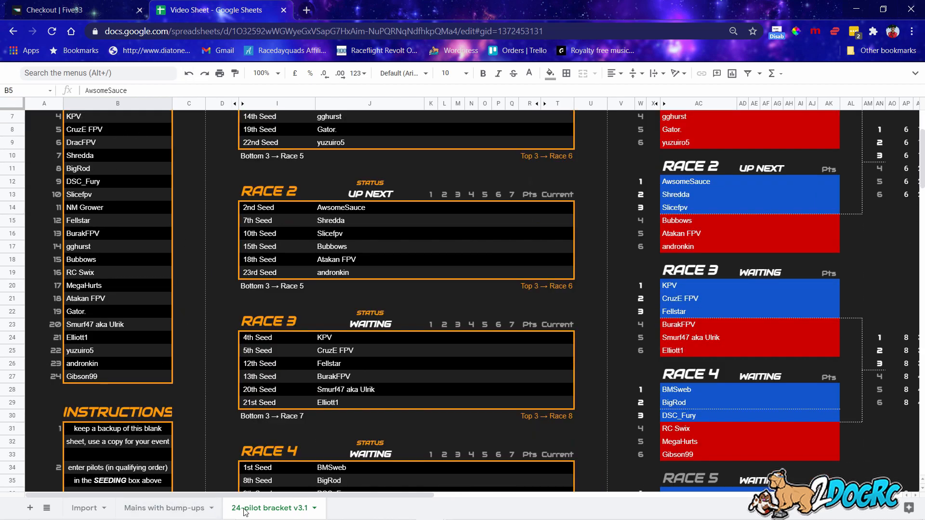
pyautogui.scroll(-1, 58, 481)
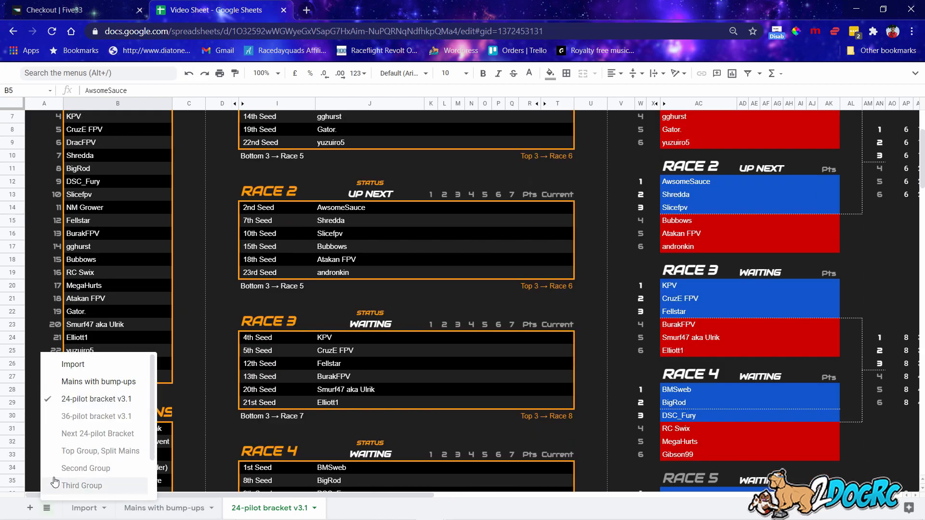
pyautogui.click(89, 419)
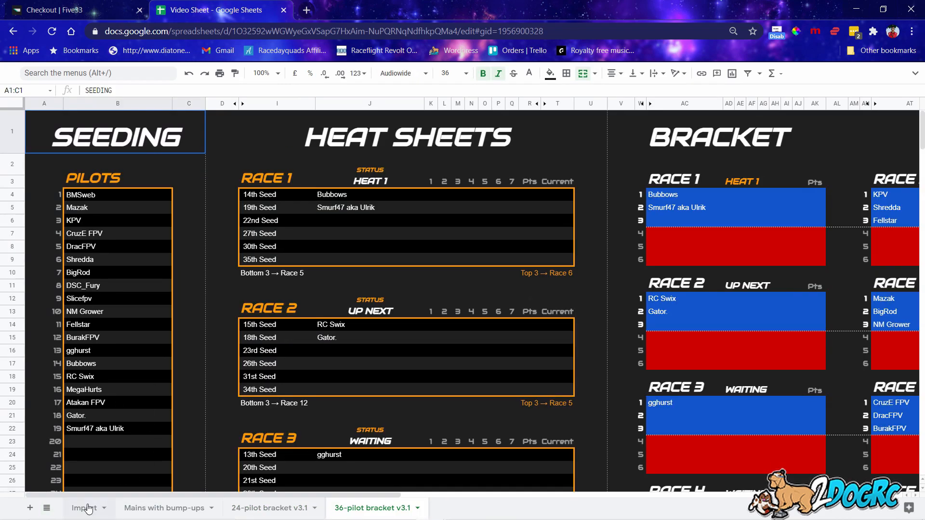
pyautogui.click(263, 508)
pyautogui.click(362, 510)
pyautogui.click(266, 511)
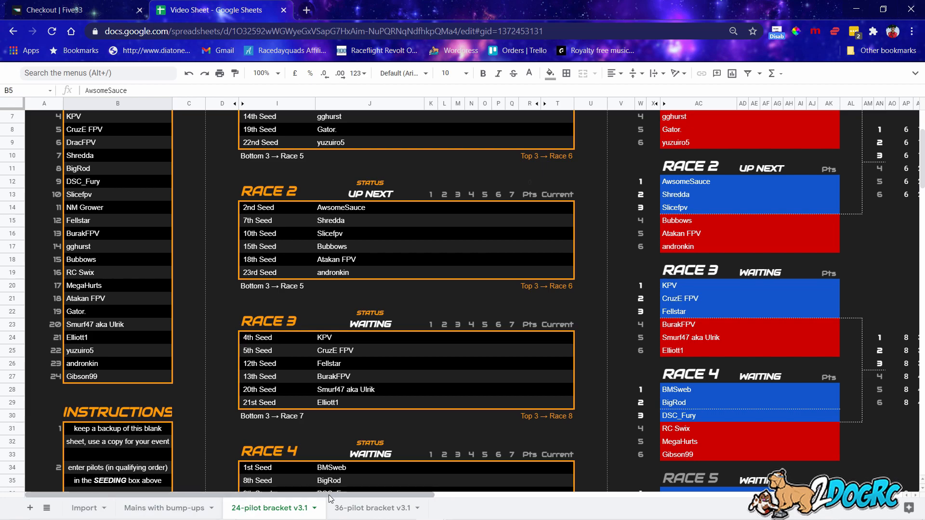
pyautogui.scroll(3, 43, 331)
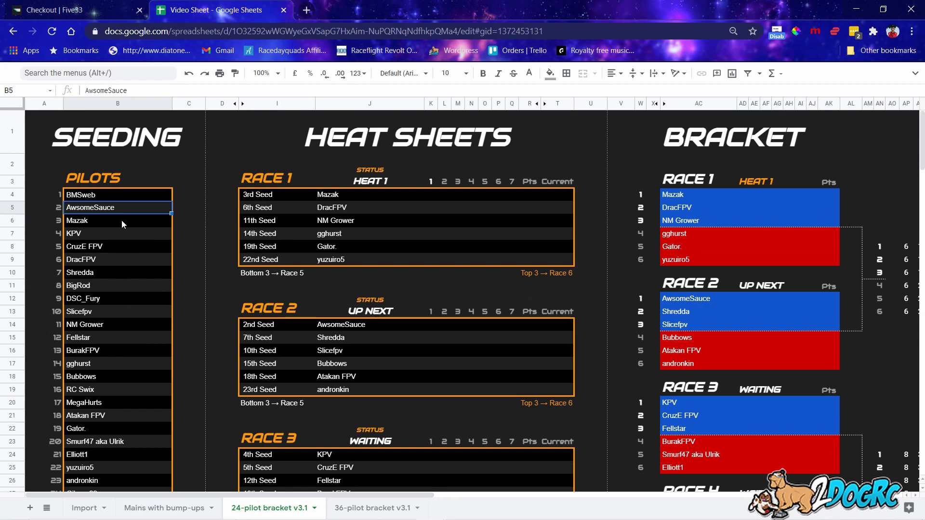
pyautogui.scroll(-2, 99, 275)
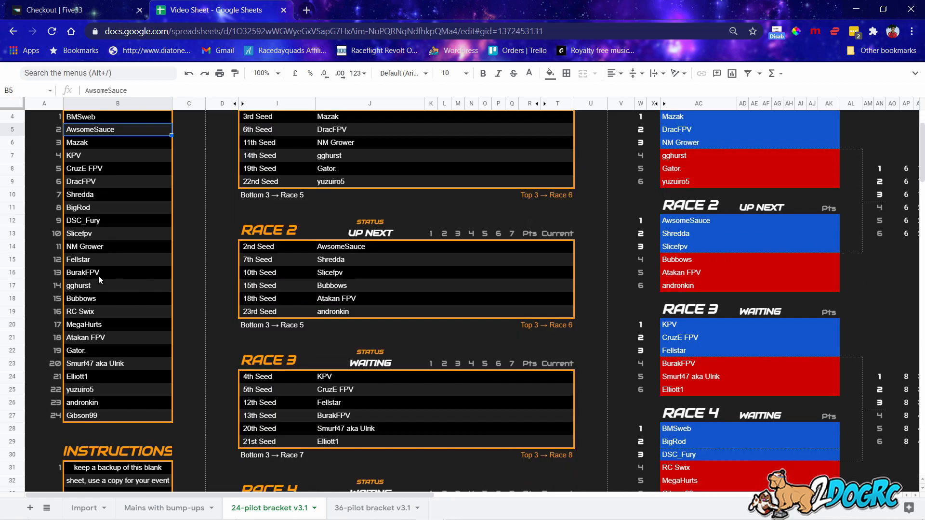
pyautogui.scroll(1, 284, 452)
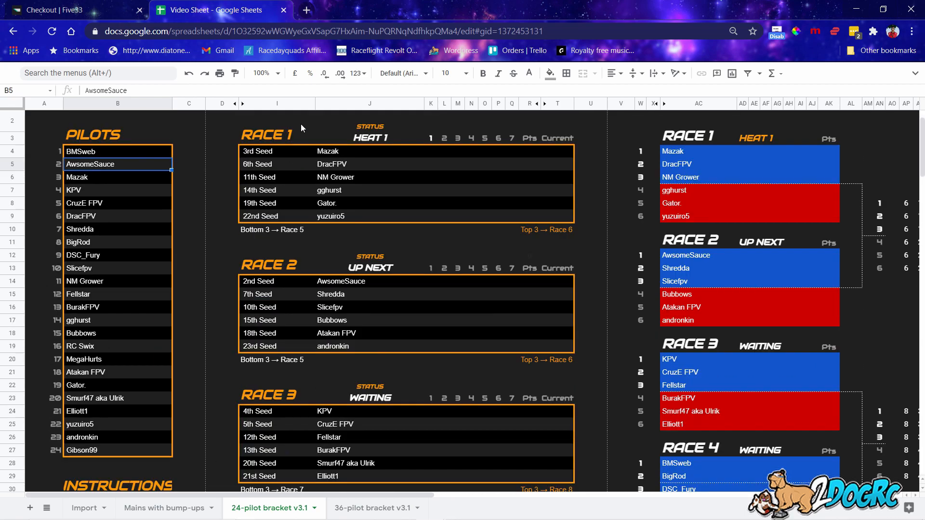
pyautogui.scroll(1, 366, 224)
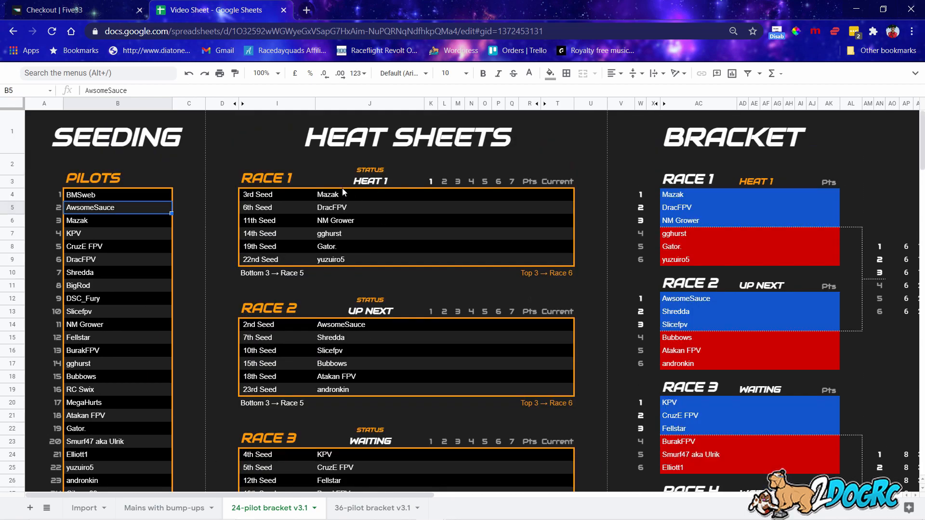
pyautogui.scroll(-10, 380, 247)
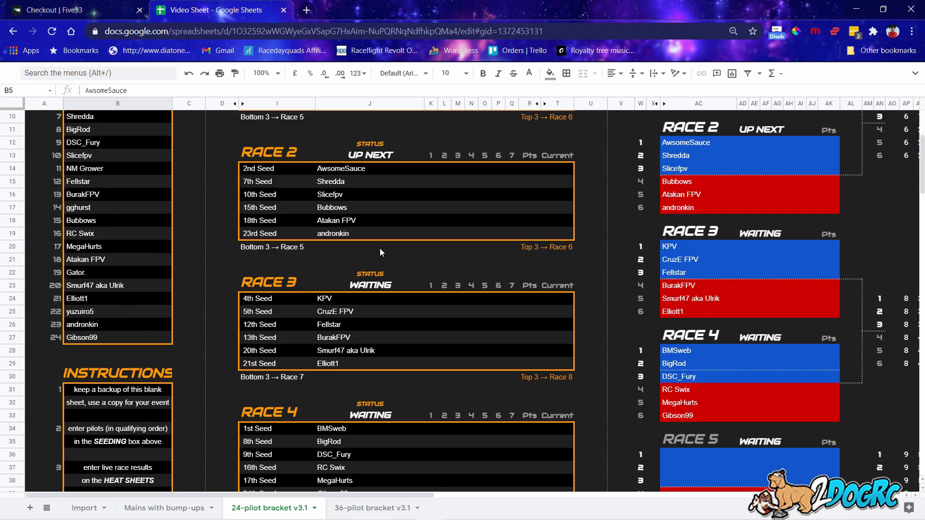
pyautogui.scroll(10, 380, 247)
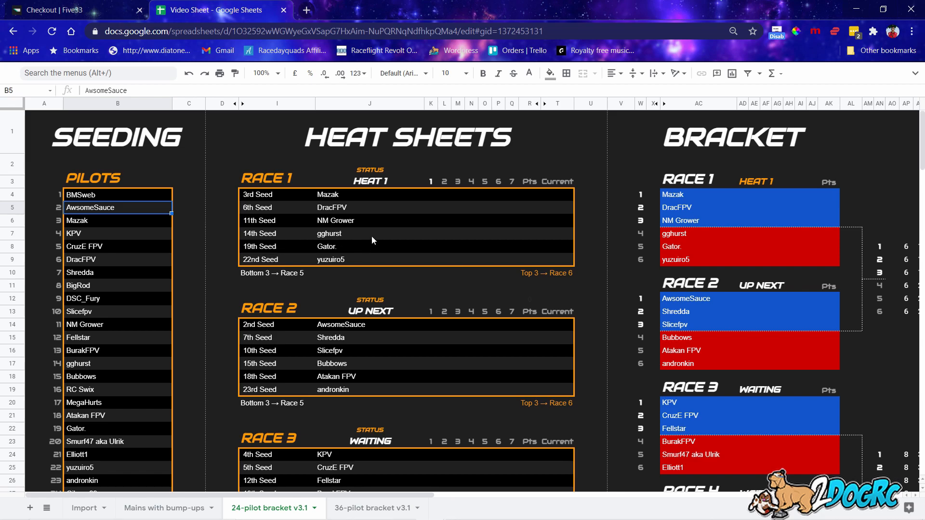
# Enter Race 1 heat 1 finishing positions 1 through 6 in column K, starting with Mazak.
pyautogui.click(432, 194)
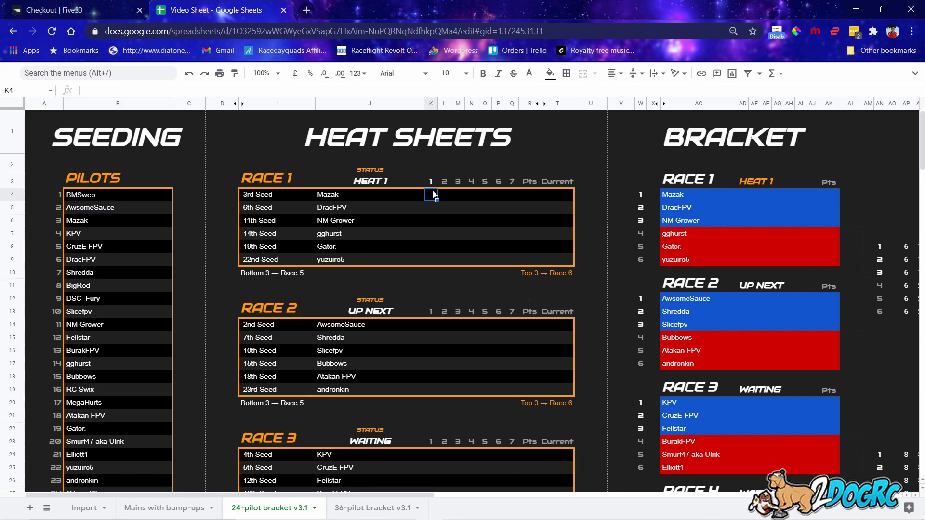
pyautogui.write('1')
pyautogui.press('Return')
pyautogui.write('2')
pyautogui.press('Return')
pyautogui.write('3')
pyautogui.press('Return')
pyautogui.write('4')
pyautogui.press('Return')
pyautogui.write('5')
pyautogui.press('Return')
pyautogui.write('6')
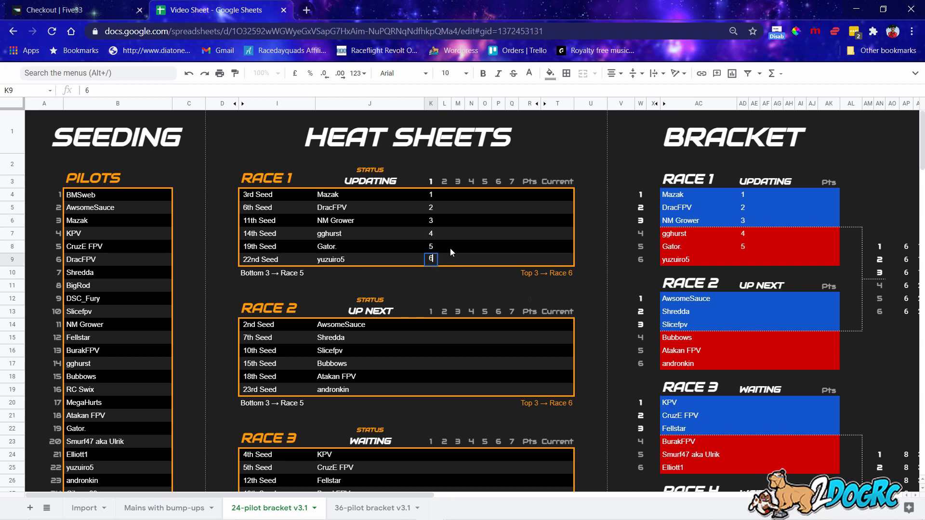
pyautogui.click(449, 250)
pyautogui.click(447, 197)
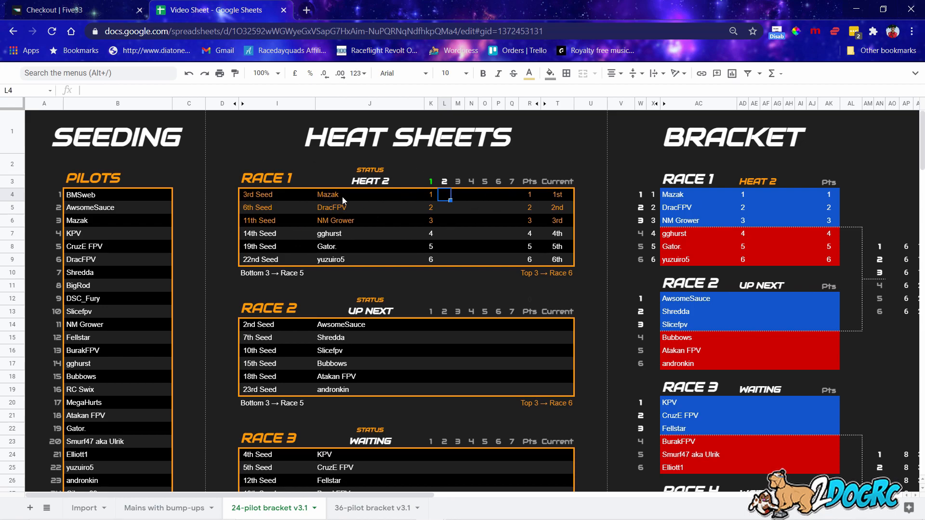
pyautogui.write('2')
pyautogui.press('Return')
pyautogui.write('1')
pyautogui.press('Return')
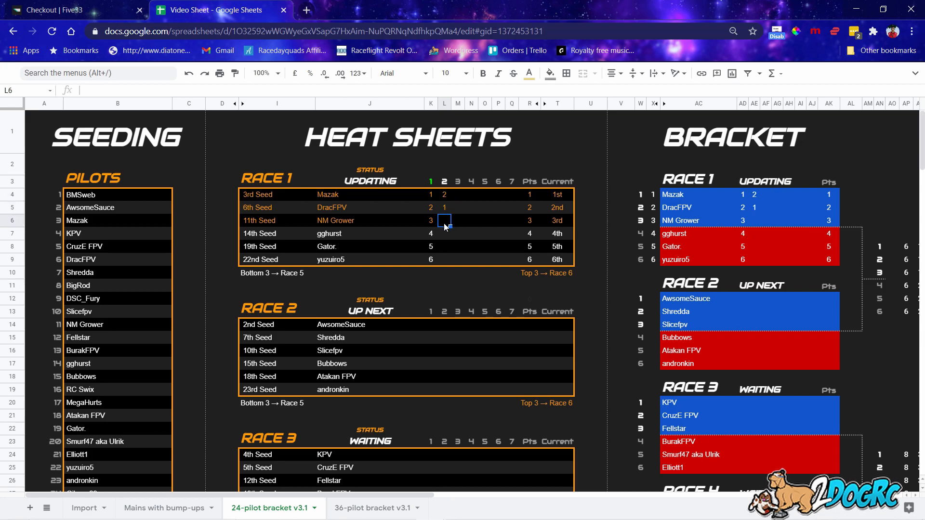
pyautogui.write('3')
pyautogui.press('Return')
pyautogui.write('4')
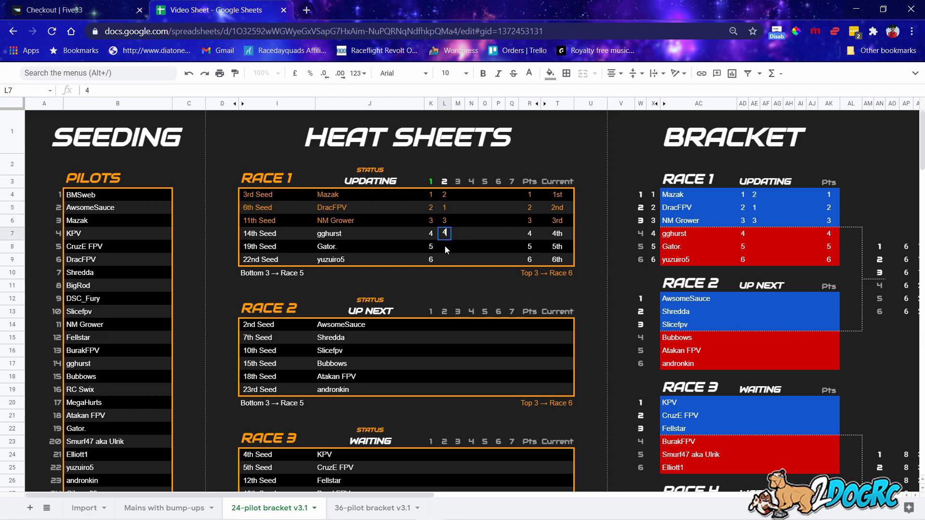
pyautogui.press('Return')
pyautogui.write('5')
pyautogui.press('Return')
pyautogui.write('6')
pyautogui.press('Return')
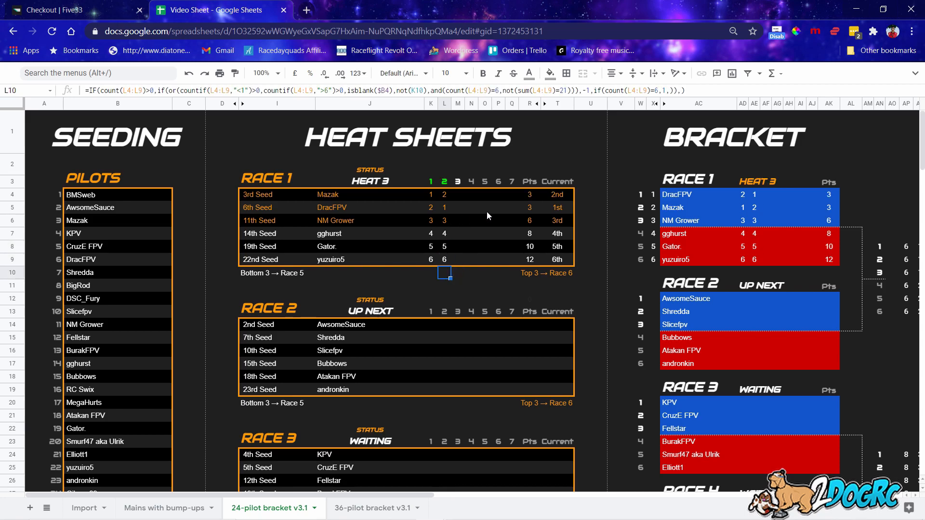
# Enter heat 3 positions 1 through 6 in column M so Race 1 reads COMPLETE.
pyautogui.click(462, 198)
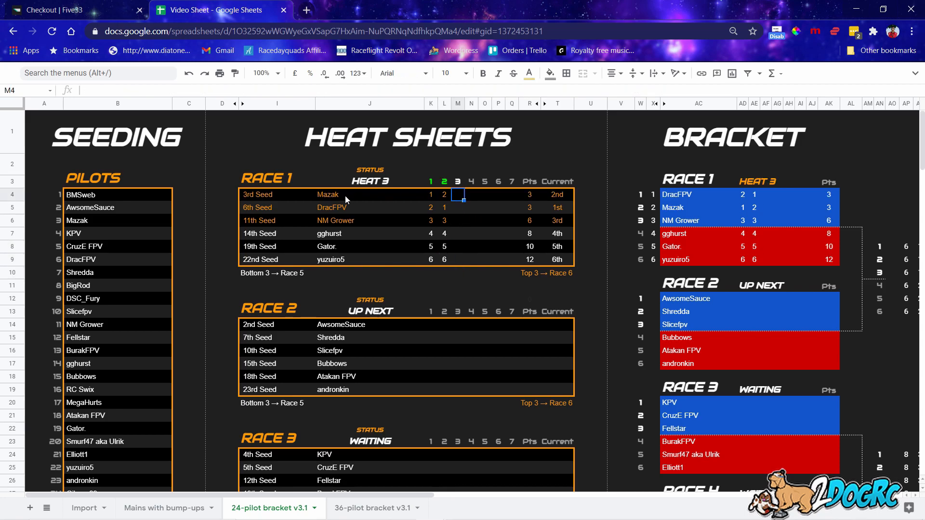
pyautogui.write('1')
pyautogui.press('Return')
pyautogui.write('2')
pyautogui.press('Return')
pyautogui.write('3')
pyautogui.press('Return')
pyautogui.write('4')
pyautogui.press('Return')
pyautogui.write('5')
pyautogui.press('Return')
pyautogui.write('6')
pyautogui.click(460, 286)
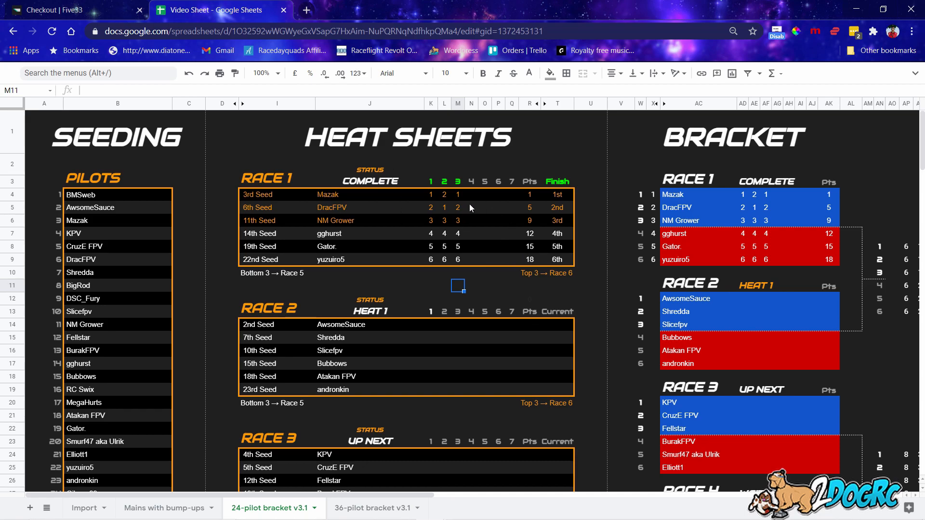
# Scroll through the 24-pilot bracket to review the later races.
pyautogui.scroll(-10, 508, 291)
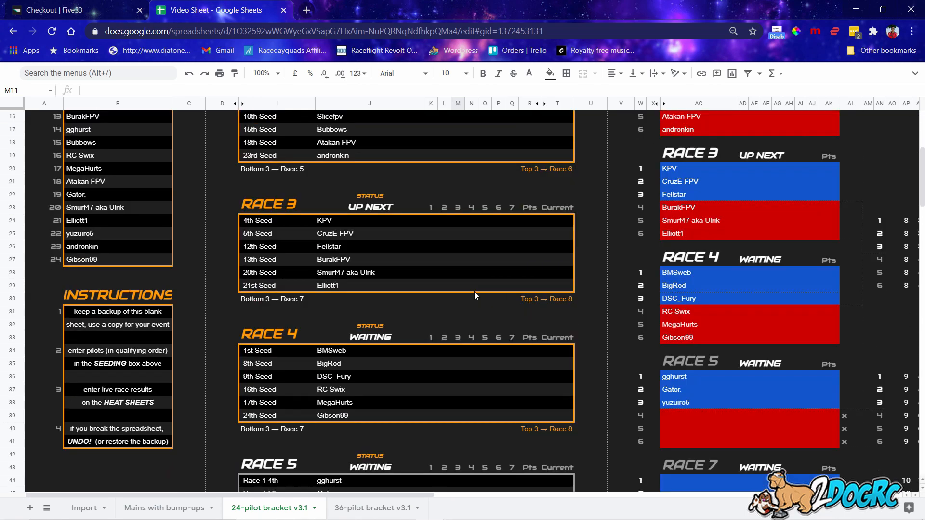
pyautogui.scroll(10, 374, 348)
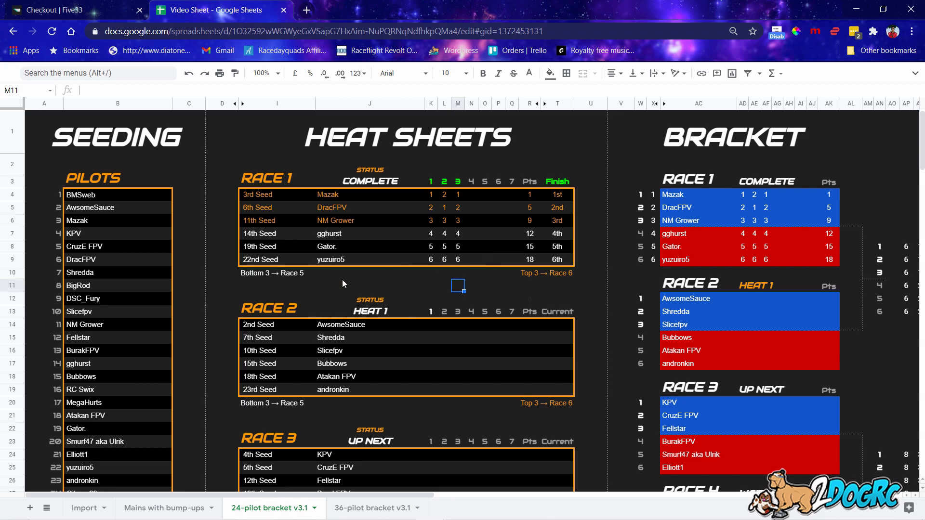
pyautogui.scroll(-7, 301, 279)
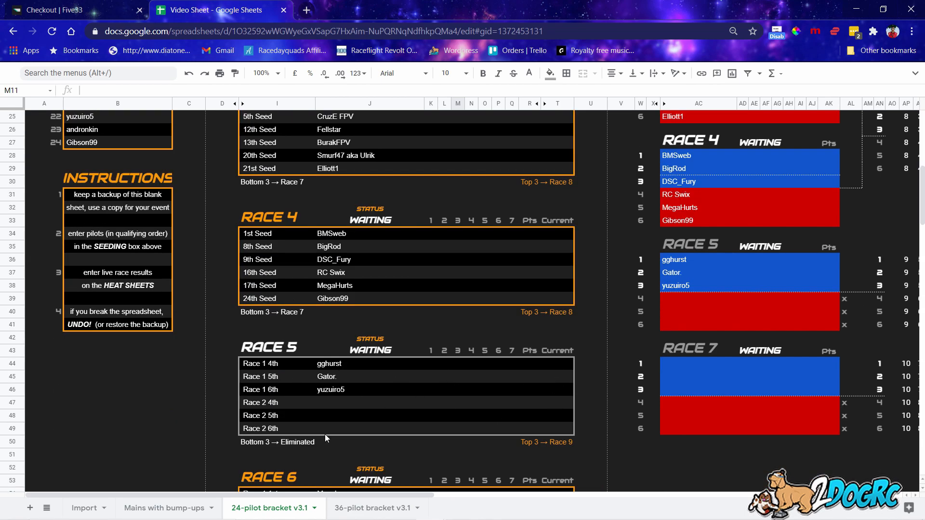
pyautogui.scroll(-1, 324, 434)
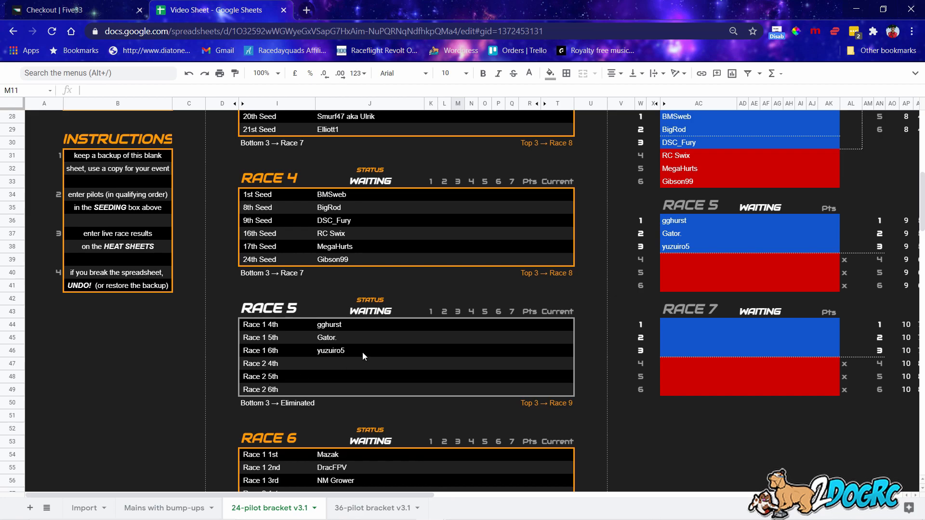
pyautogui.scroll(9, 409, 349)
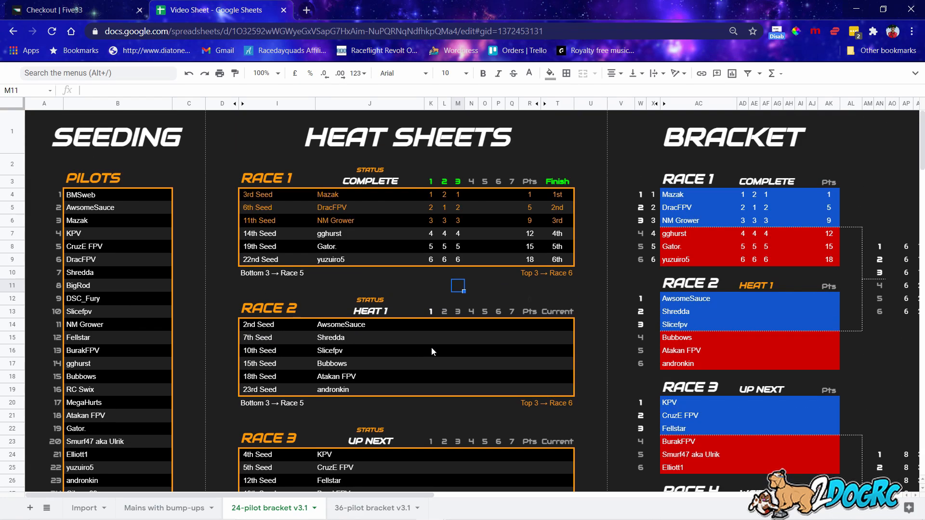
# Switch to the 36-pilot bracket v3.1 sheet.
pyautogui.moveTo(381, 494); pyautogui.dragTo(597, 475)
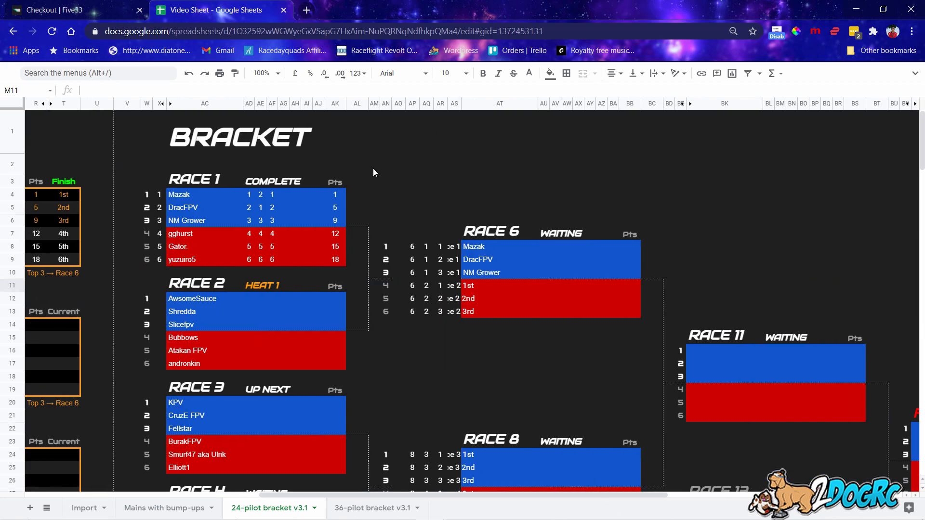
pyautogui.moveTo(444, 495); pyautogui.dragTo(679, 484)
pyautogui.scroll(-10, 689, 458)
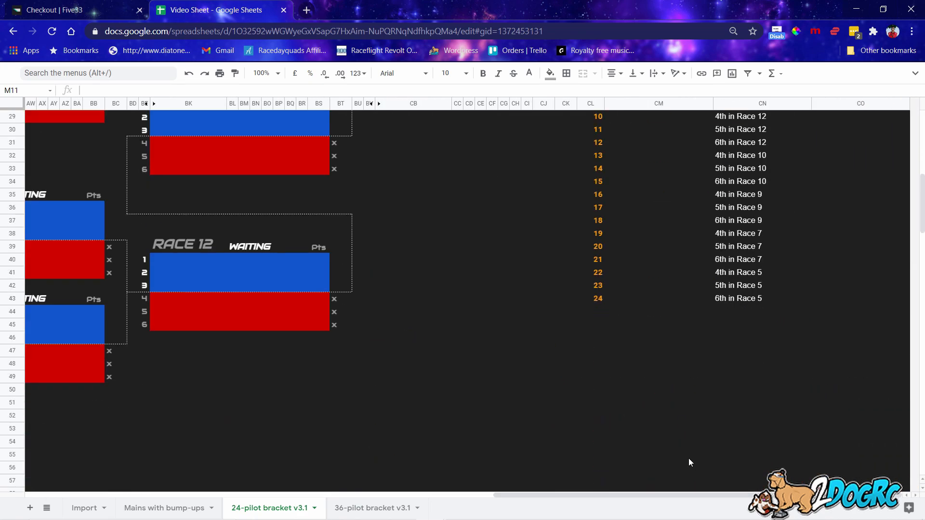
pyautogui.scroll(5, 688, 458)
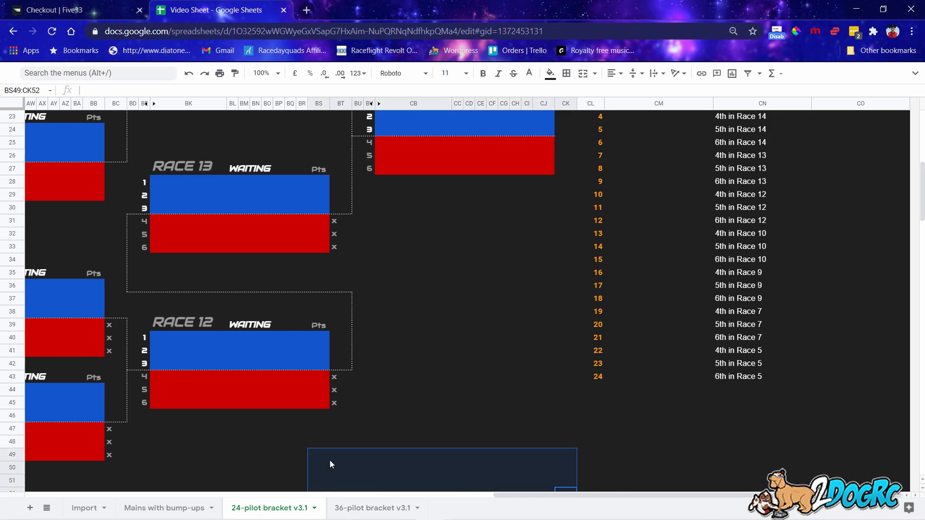
pyautogui.click(379, 513)
pyautogui.moveTo(409, 495); pyautogui.dragTo(385, 482)
# Look through the Mains with bump-ups and Import sheets, scrolling Import to the top.
pyautogui.click(260, 505)
pyautogui.click(192, 507)
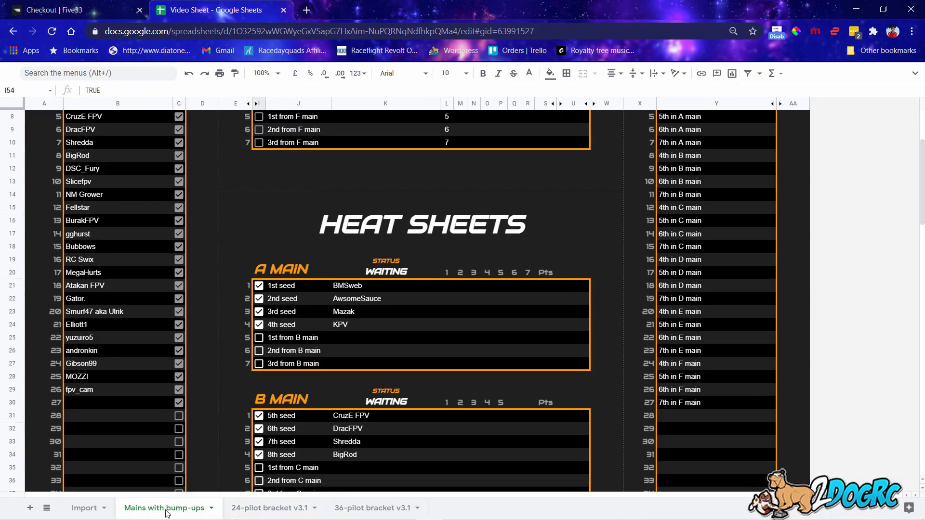
pyautogui.click(101, 506)
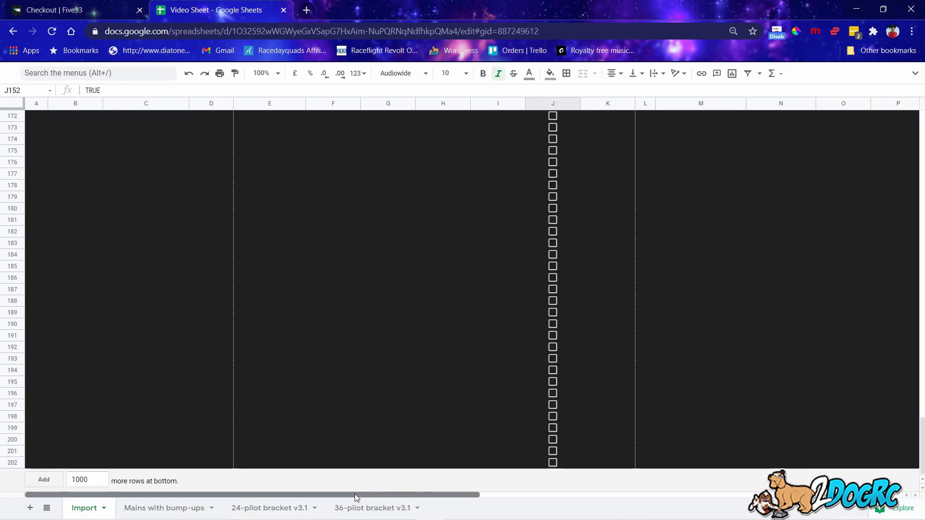
pyautogui.scroll(5, 430, 259)
pyautogui.scroll(20, 429, 259)
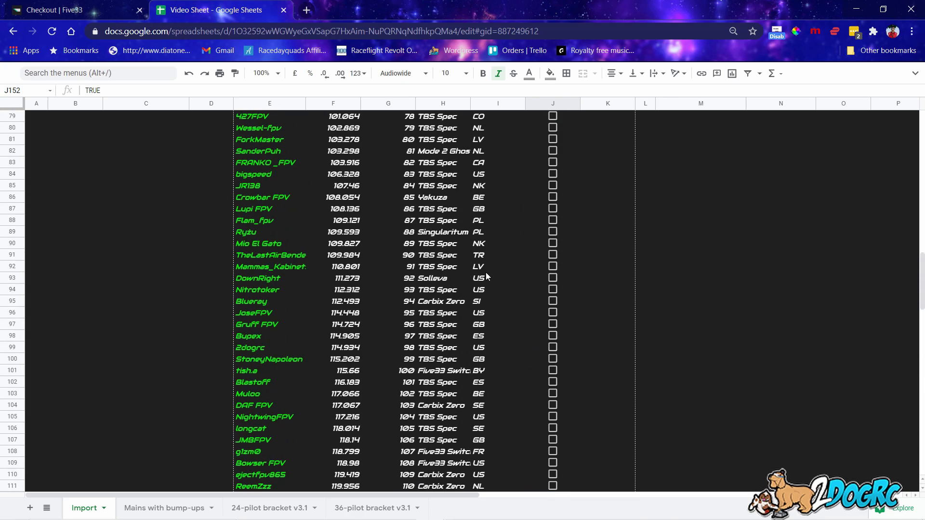
pyautogui.scroll(2, 499, 270)
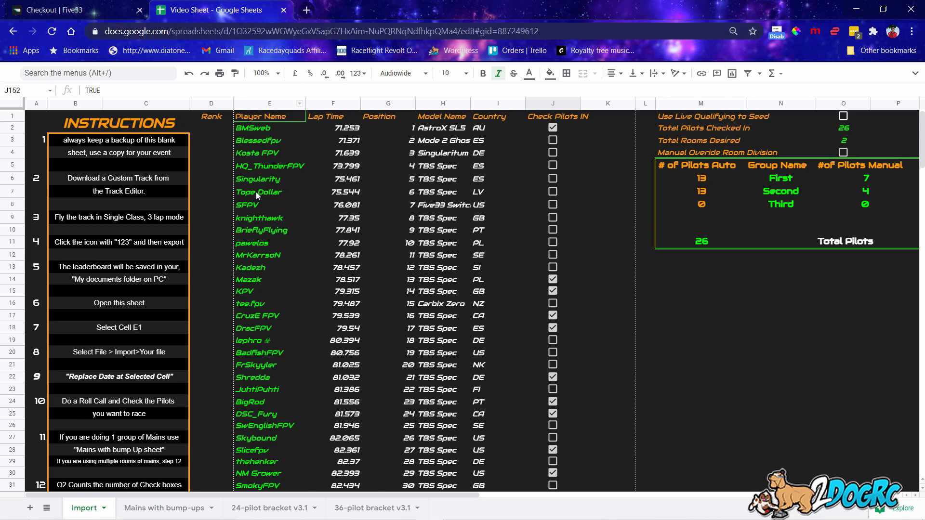
# Return to the 24-pilot bracket v3.1 sheet, scrolled to the top-left showing Race 1 COMPLETE.
pyautogui.click(200, 511)
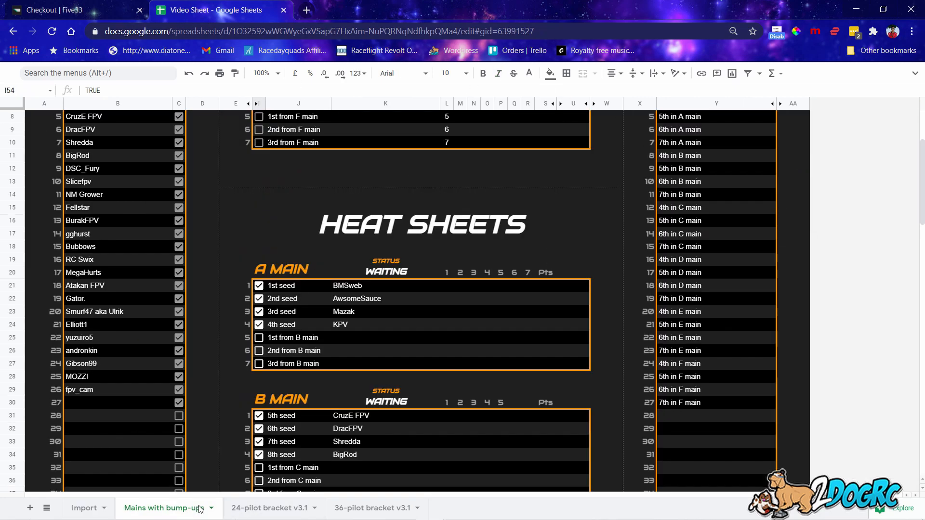
pyautogui.click(259, 511)
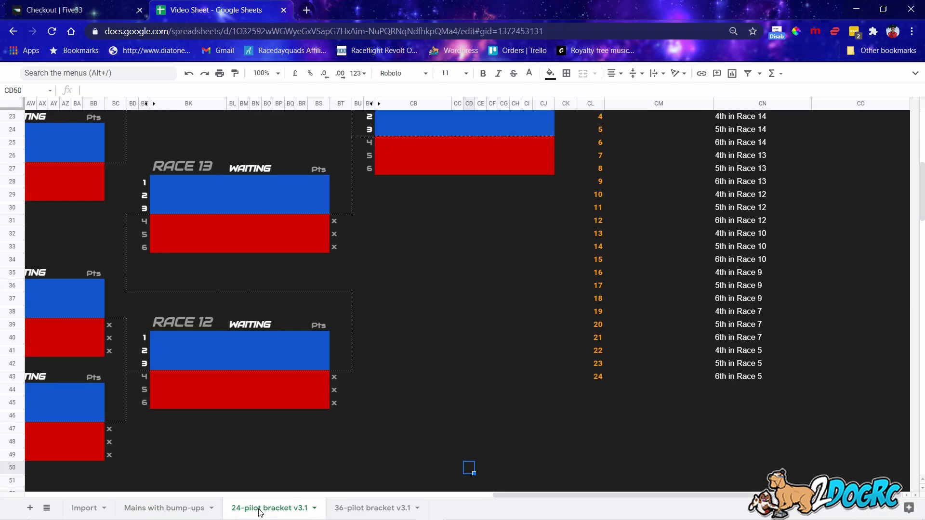
pyautogui.click(181, 510)
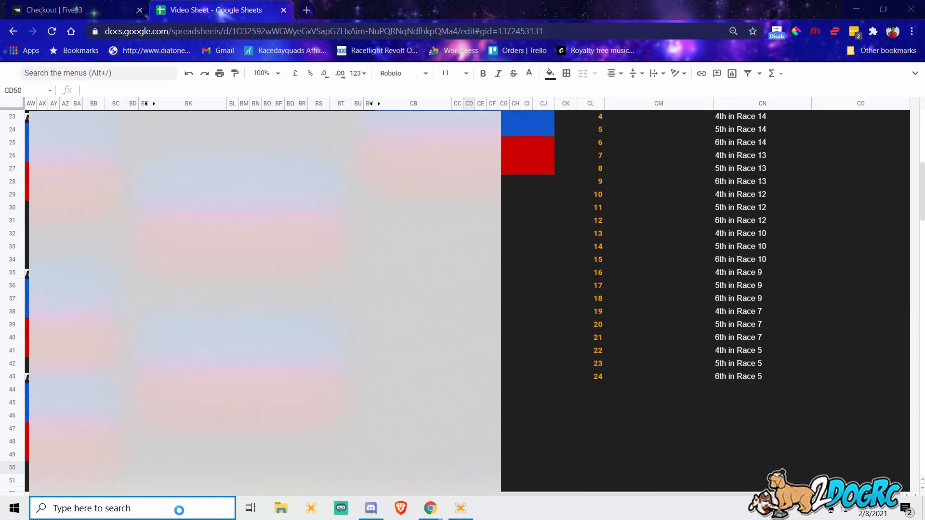
pyautogui.moveTo(529, 416); pyautogui.dragTo(535, 415)
pyautogui.click(164, 508)
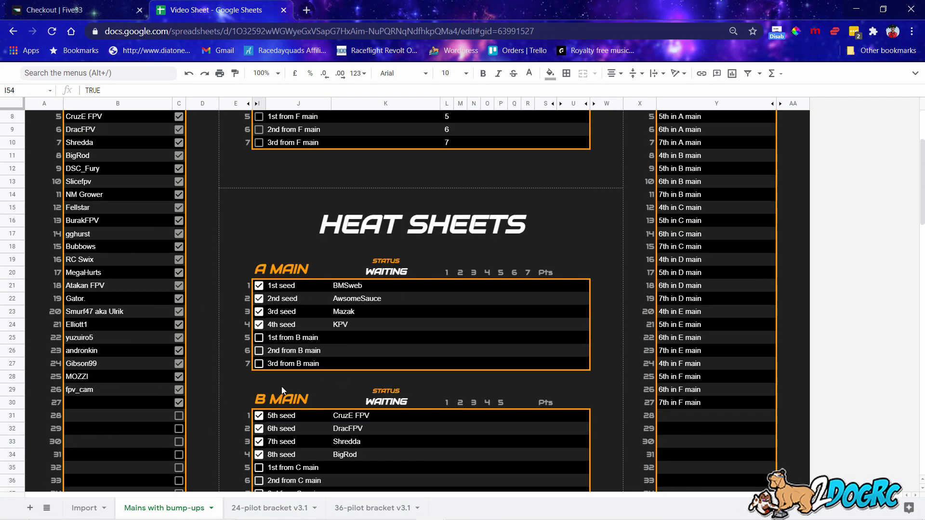
pyautogui.click(292, 508)
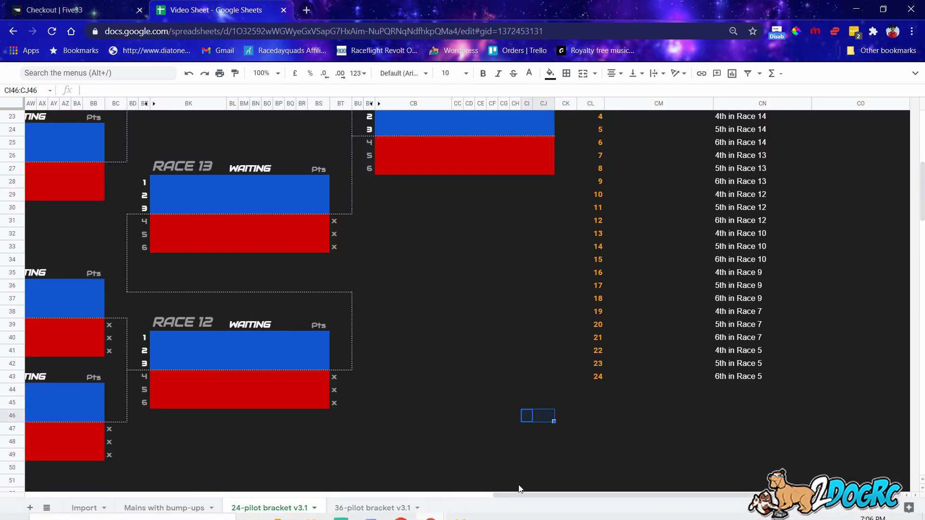
pyautogui.moveTo(518, 493); pyautogui.dragTo(99, 493)
pyautogui.scroll(6, 244, 370)
pyautogui.scroll(1, 244, 370)
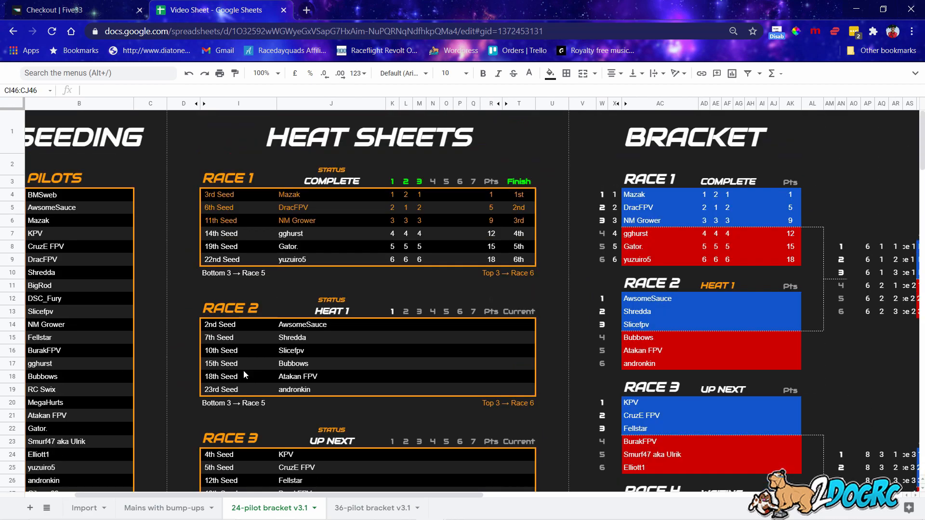